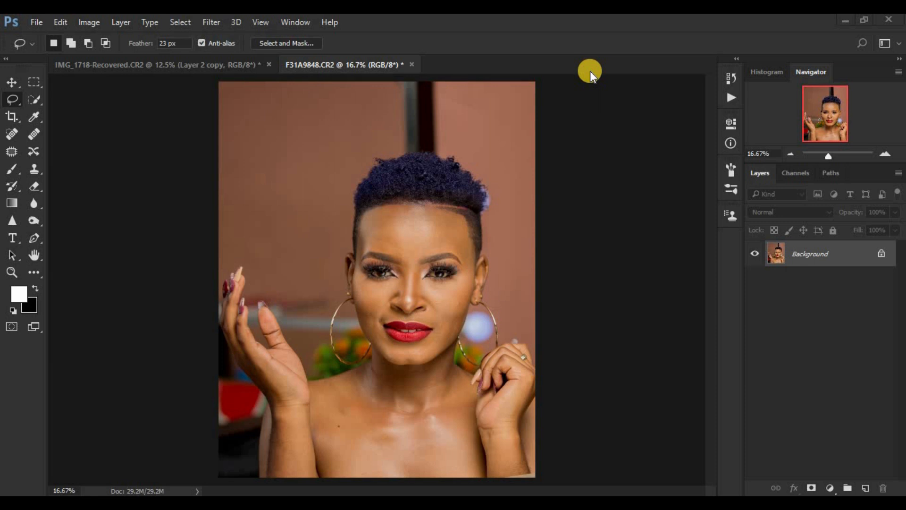
Show the list of available actions.
left_click(290, 21)
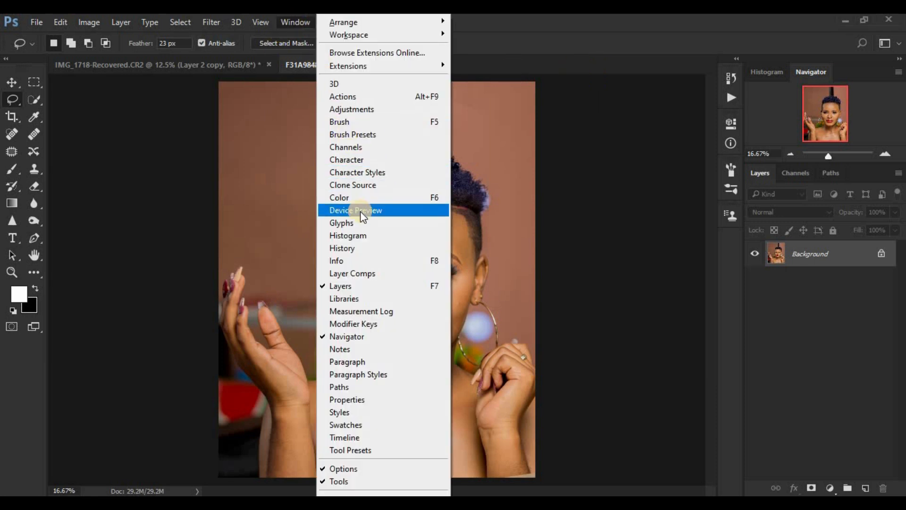
left_click(356, 98)
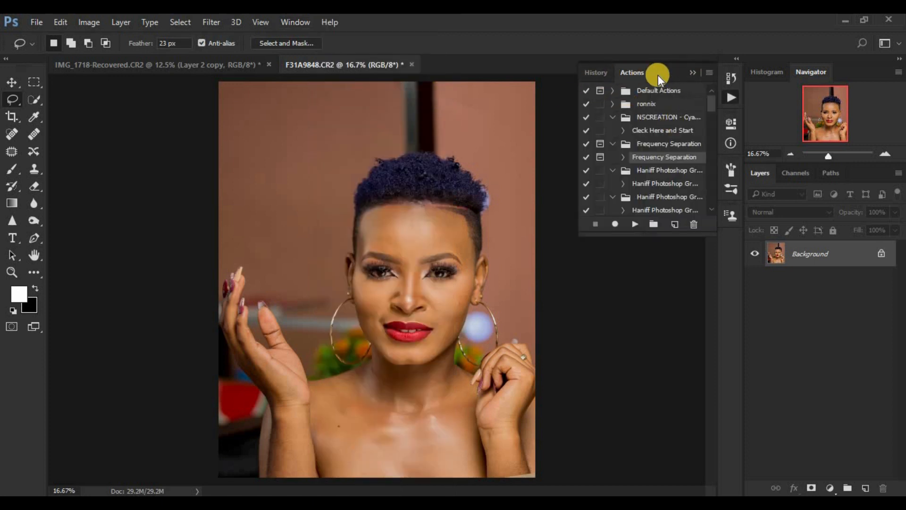
left_click(709, 71)
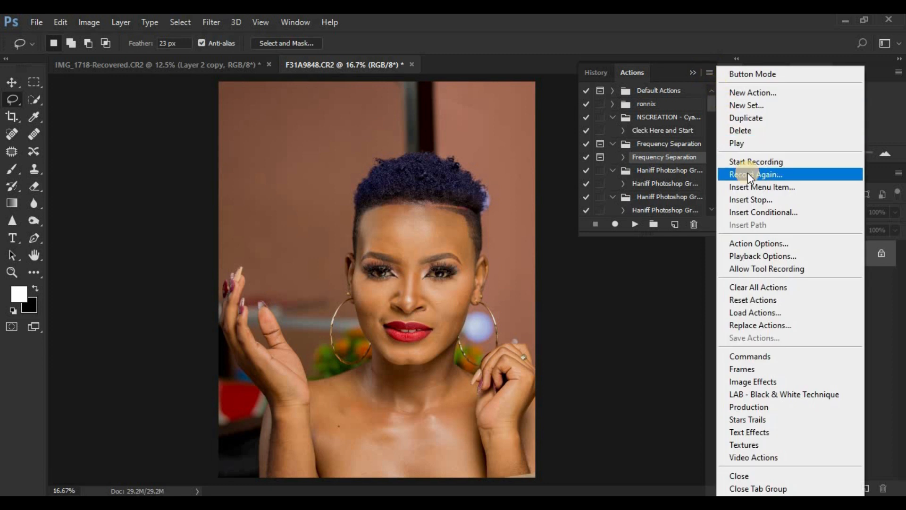
left_click(764, 312)
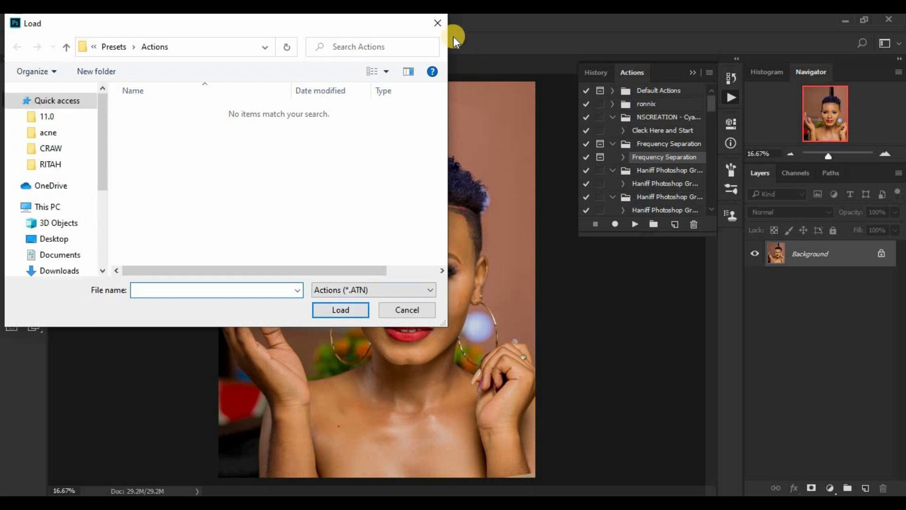
left_click(440, 23)
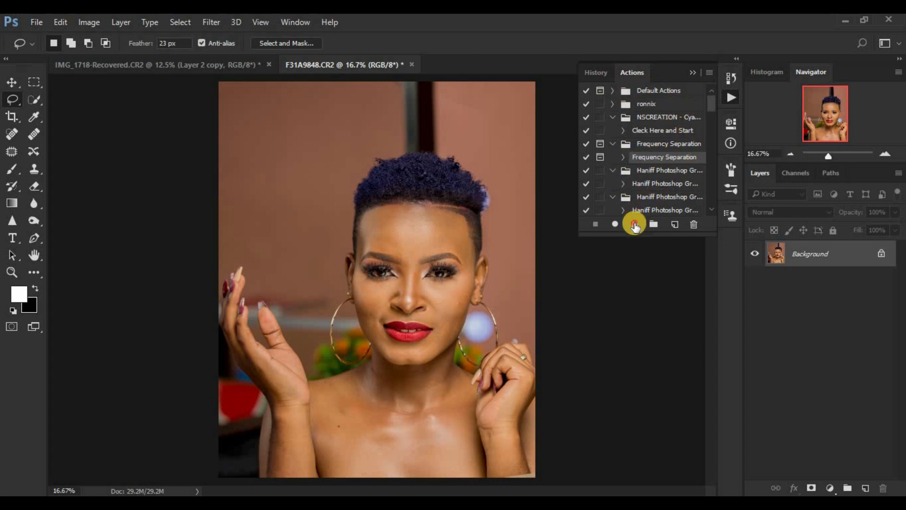
Run the Frequency Separation action, reduce its Gaussian Blur radius to 0.1 pixels and preview the nose and lips at 33%.
left_click(636, 224)
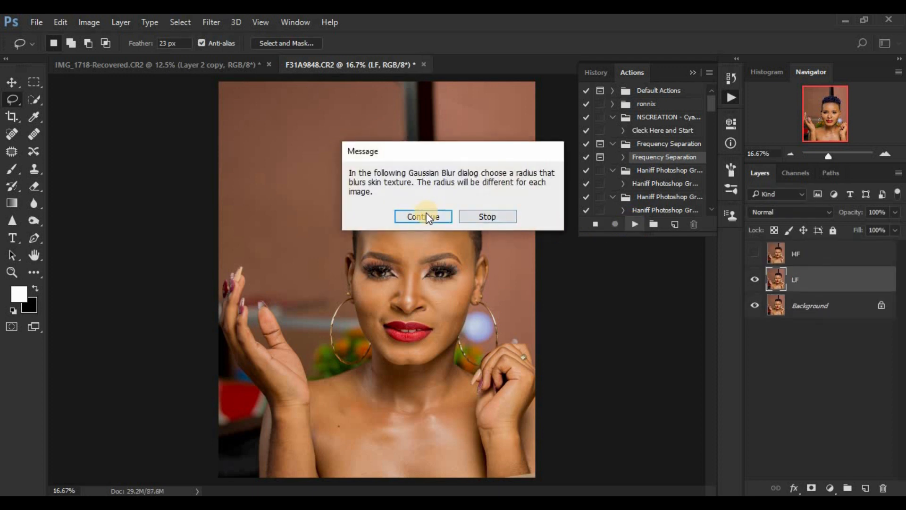
left_click(425, 215)
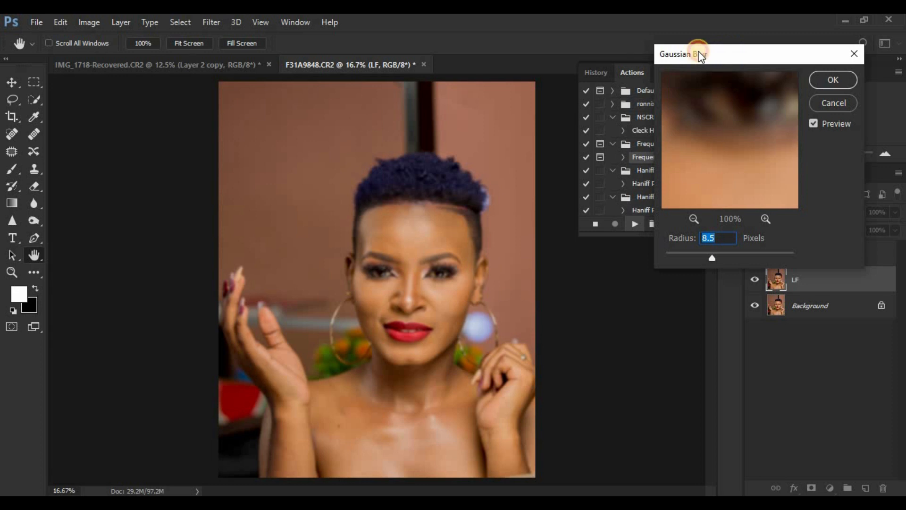
left_click_drag(729, 56, 686, 53)
left_click_drag(668, 253, 604, 251)
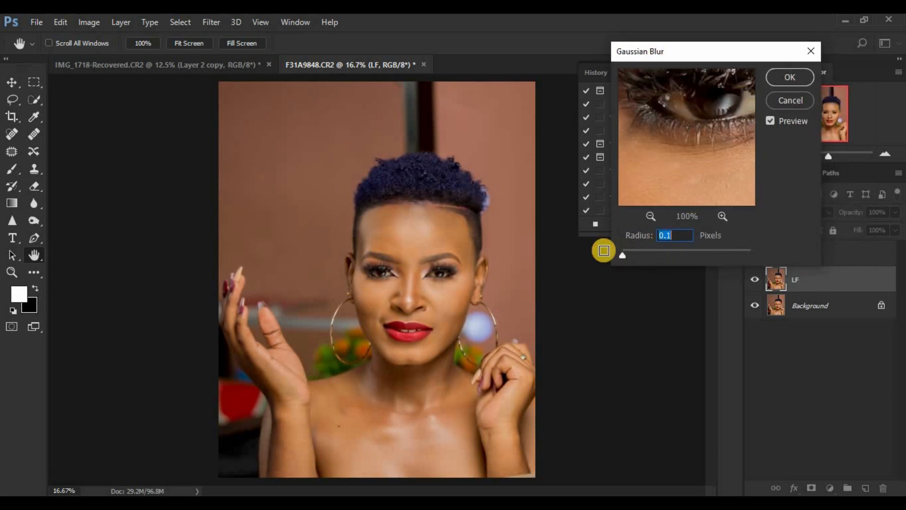
left_click_drag(698, 154, 653, 125)
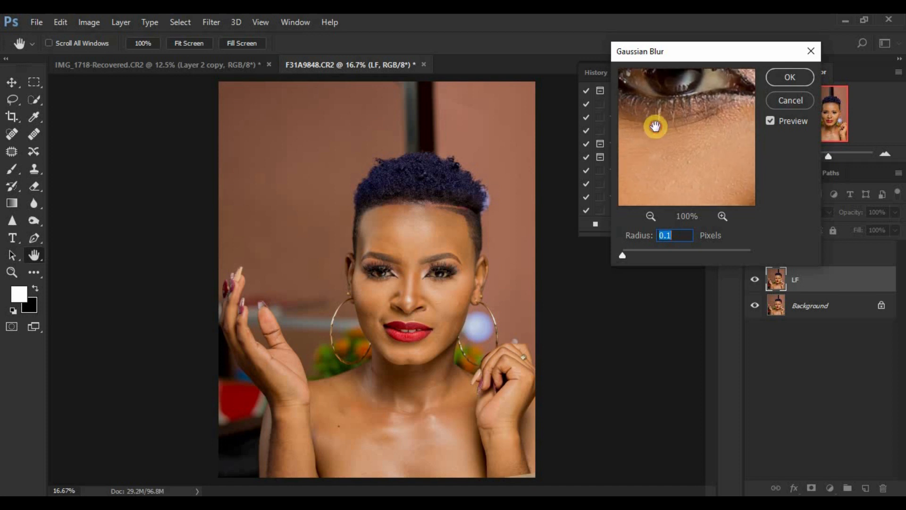
left_click(651, 216)
left_click(651, 217)
left_click_drag(677, 162, 651, 137)
left_click_drag(694, 156, 678, 121)
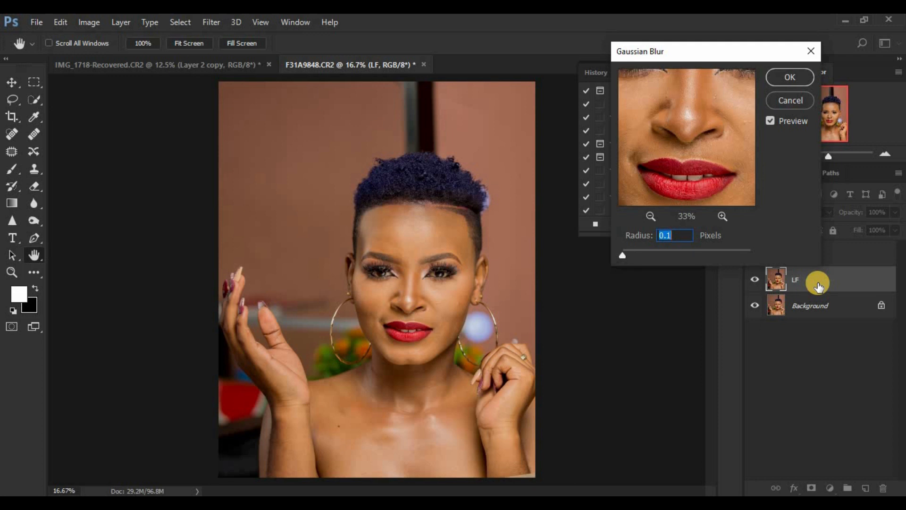
Set the Gaussian Blur radius to 8.0 pixels for the LF layer and finish the Frequency Separation action.
left_click_drag(625, 257, 652, 256)
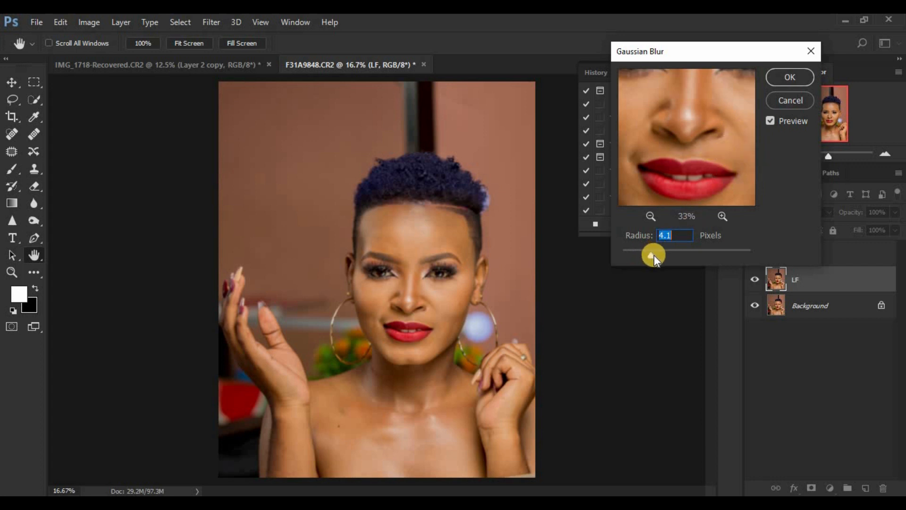
left_click_drag(664, 256, 667, 256)
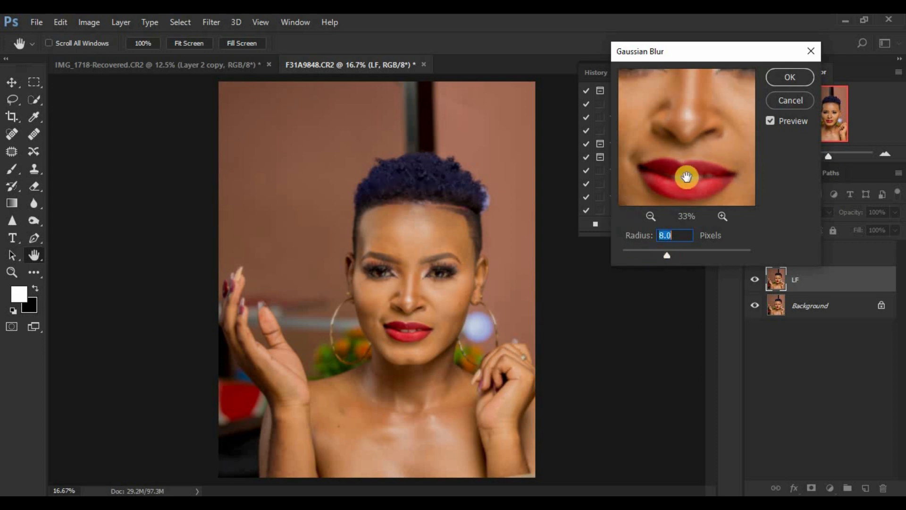
left_click_drag(707, 165, 703, 225)
left_click_drag(662, 125, 636, 171)
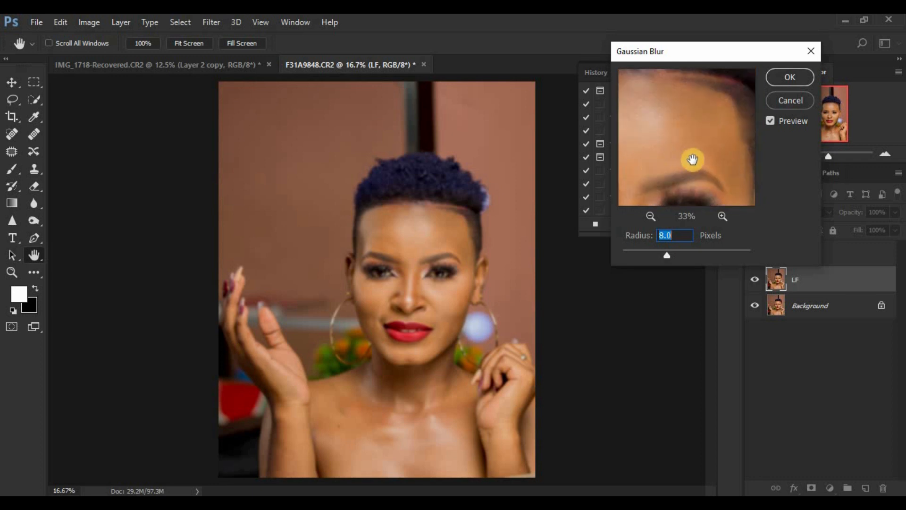
left_click_drag(672, 97, 698, 146)
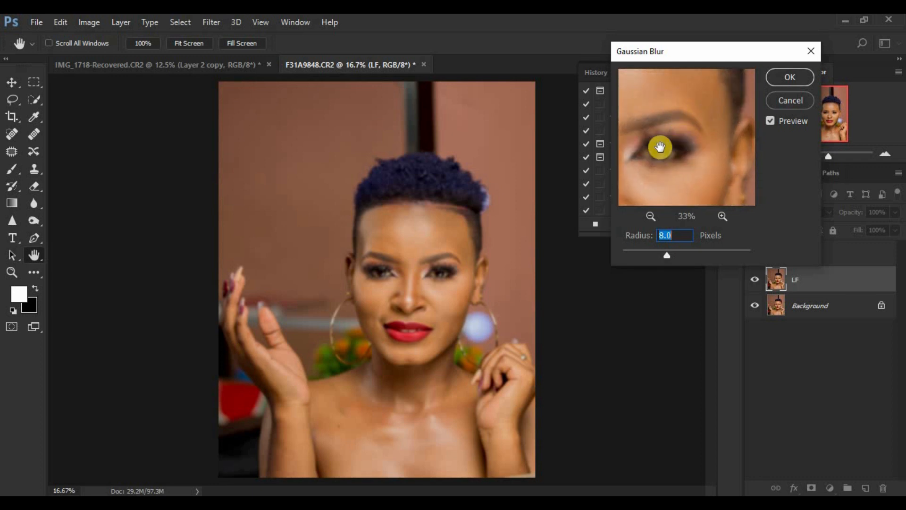
left_click(781, 75)
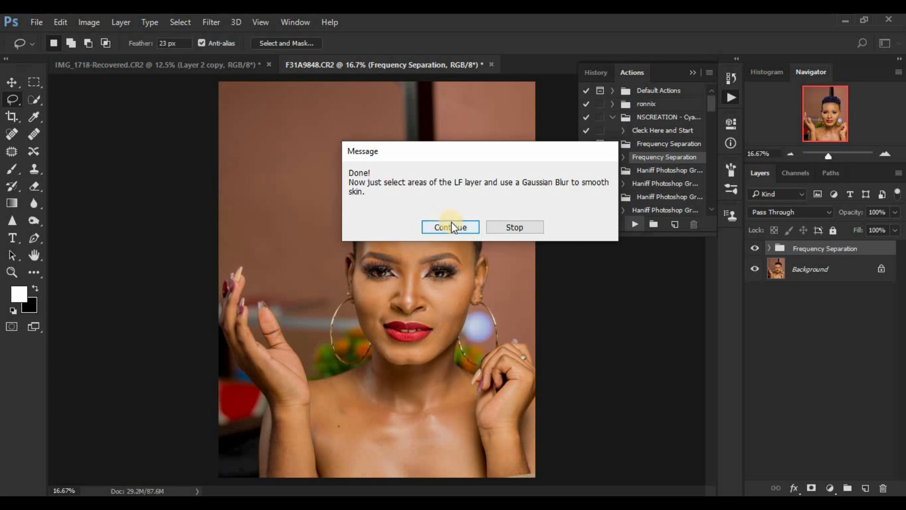
left_click(451, 226)
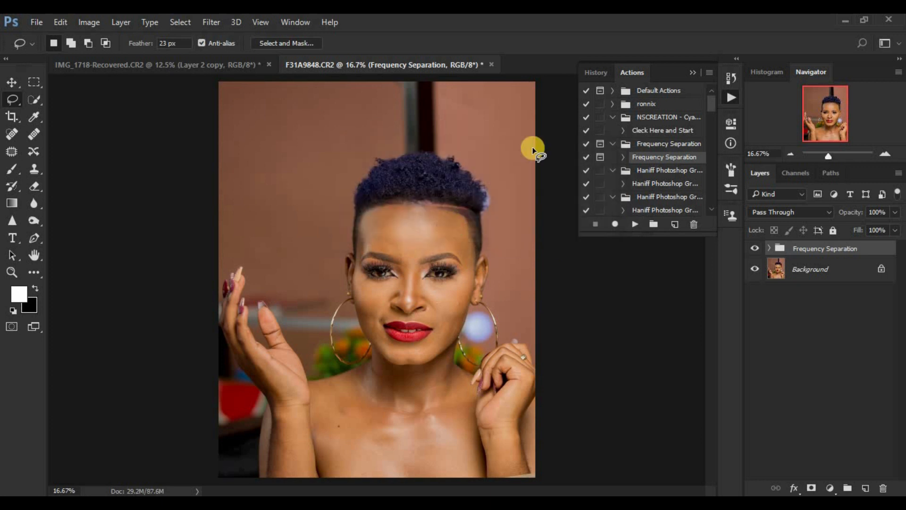
left_click(695, 72)
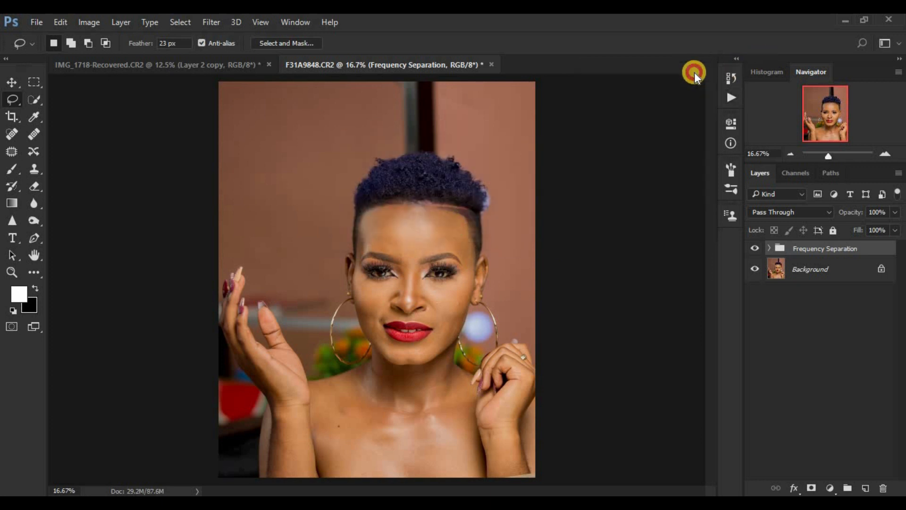
Compare the portrait with and without the Frequency Separation group.
left_click(755, 249)
left_click(754, 249)
left_click(754, 249)
left_click(754, 249)
left_click(754, 250)
left_click(754, 249)
left_click(754, 250)
left_click(754, 250)
Add a Black & White adjustment layer above HF inside the Frequency Separation group, with Reds set to -59.
left_click(770, 249)
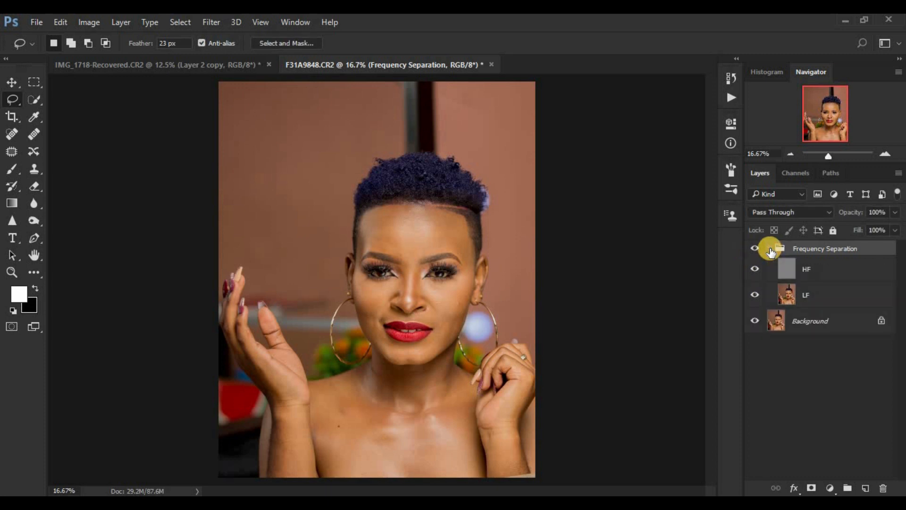
left_click(817, 269)
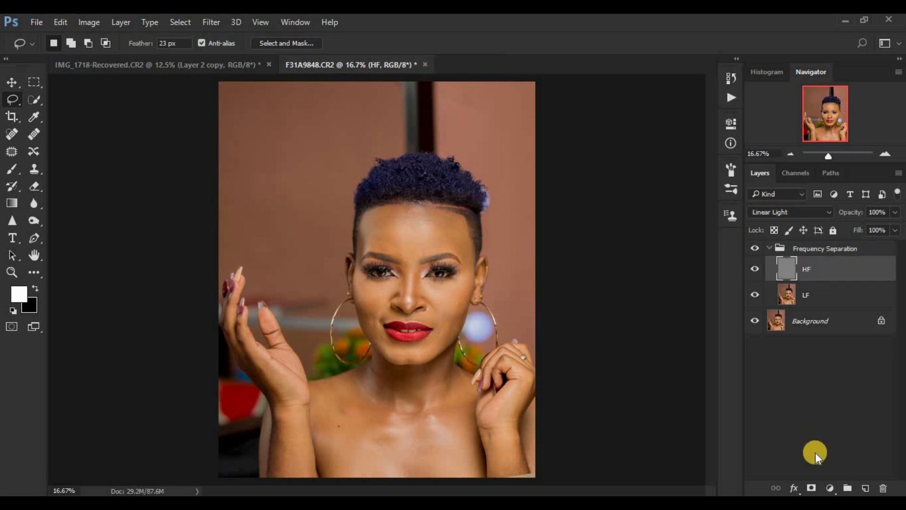
left_click(830, 487)
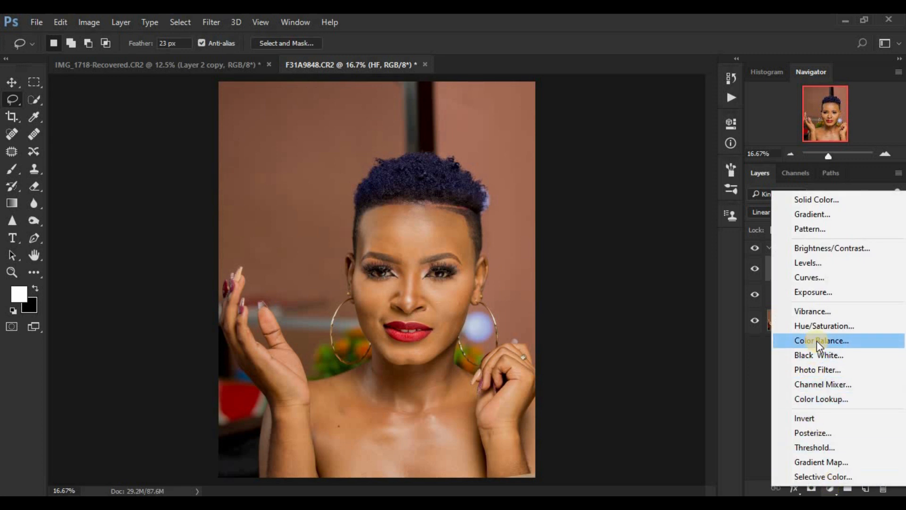
left_click(818, 355)
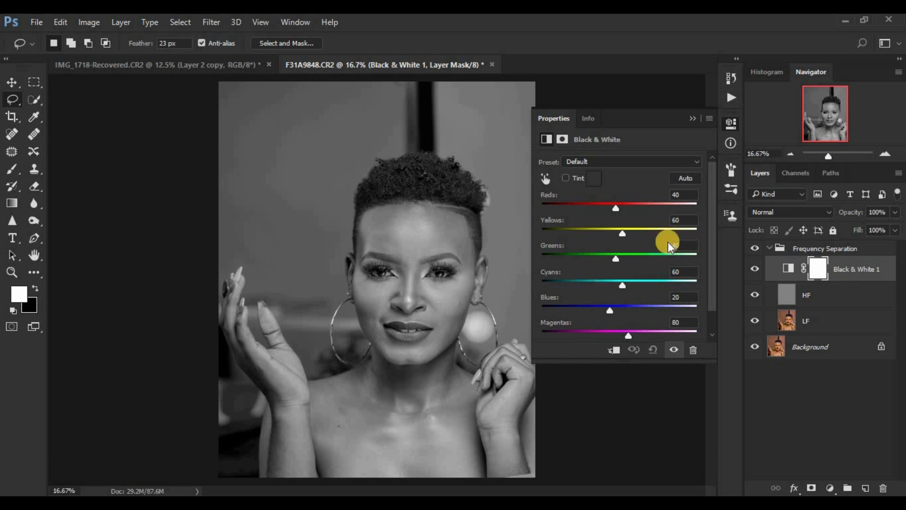
left_click_drag(617, 211, 586, 208)
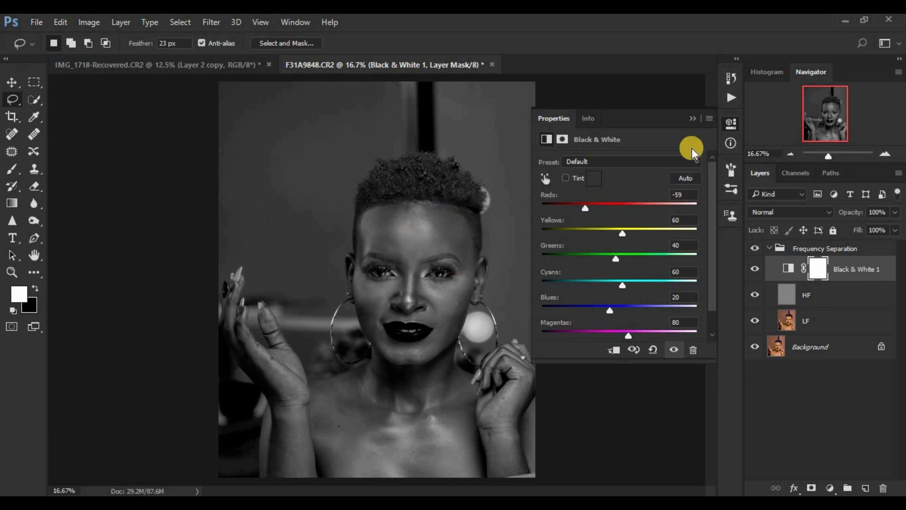
left_click(692, 119)
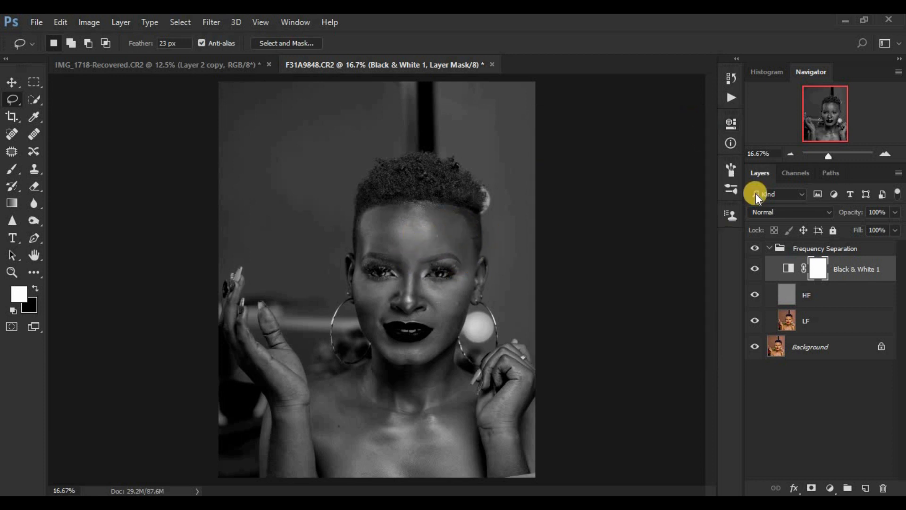
Target the LF layer, choose the Mixer Brush Tool and clean the brush.
left_click(812, 321)
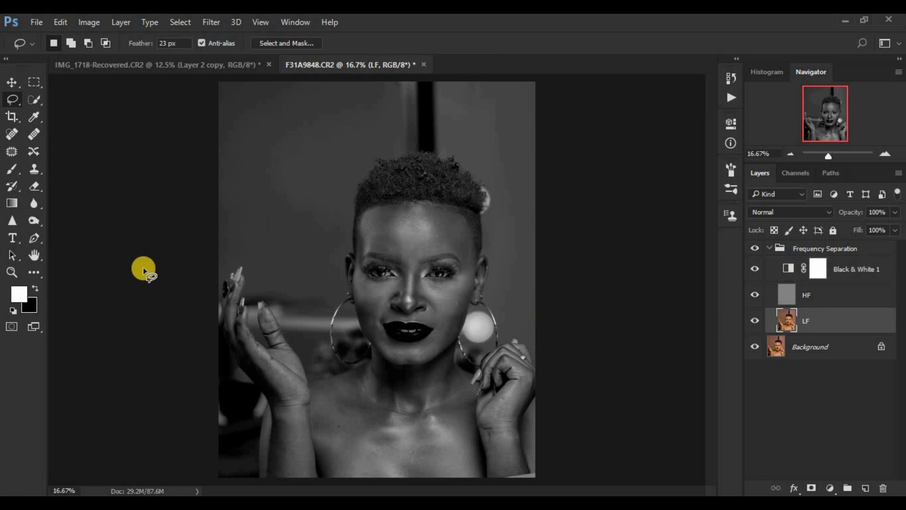
left_click(15, 167)
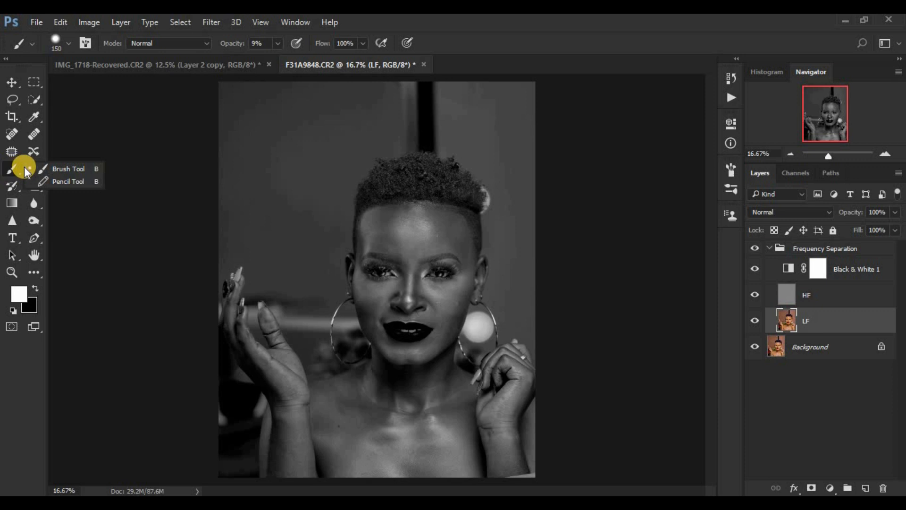
left_click(35, 270)
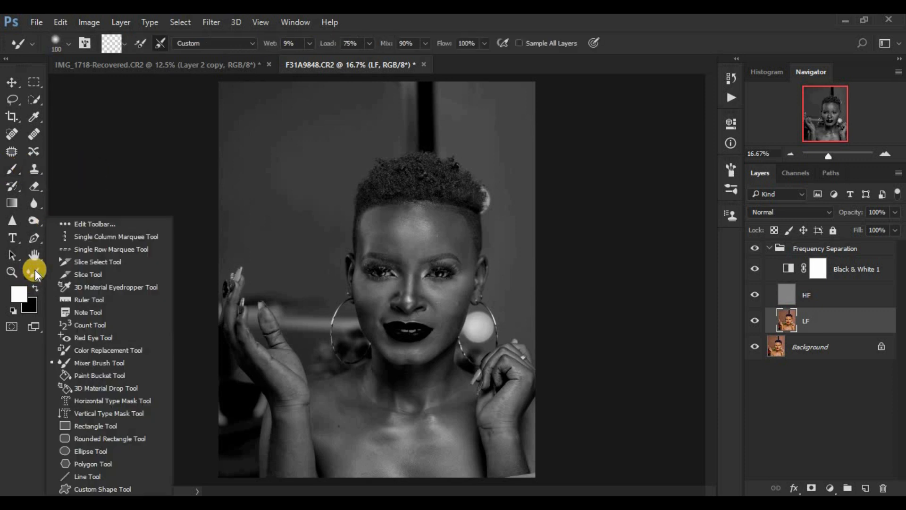
left_click(80, 364)
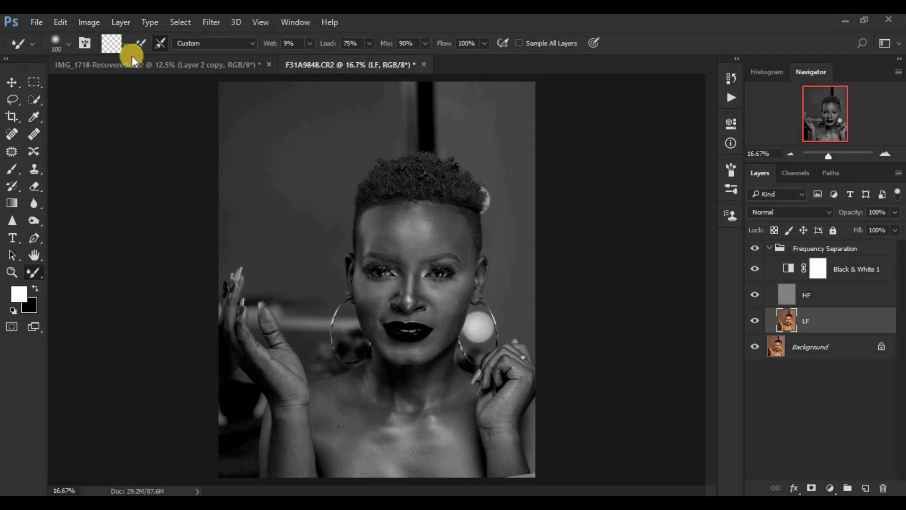
left_click(125, 44)
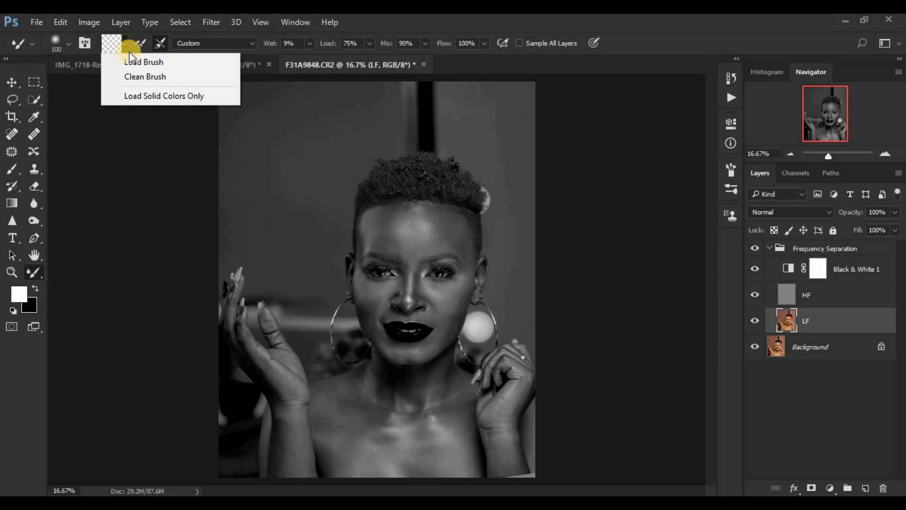
left_click(141, 78)
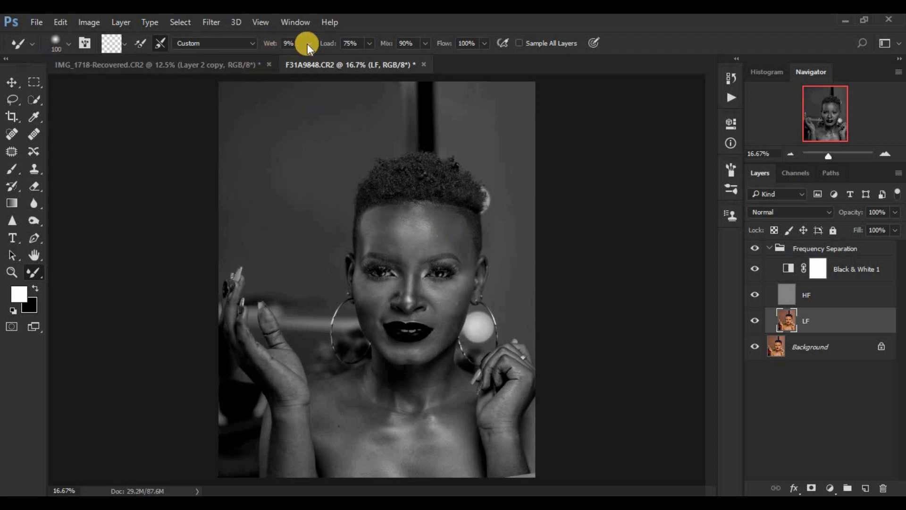
Check the Wet, Load, Mix and Flow values of the Mixer Brush.
left_click(287, 43)
left_click(353, 43)
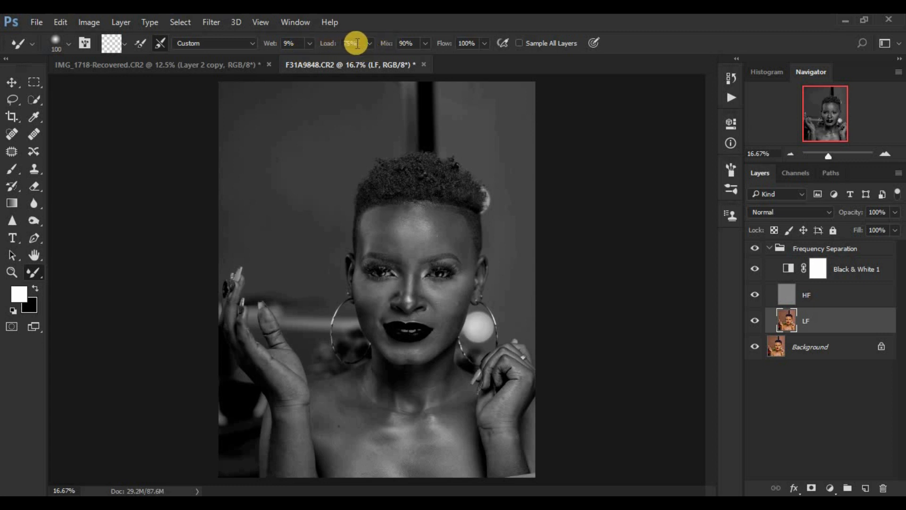
left_click(404, 44)
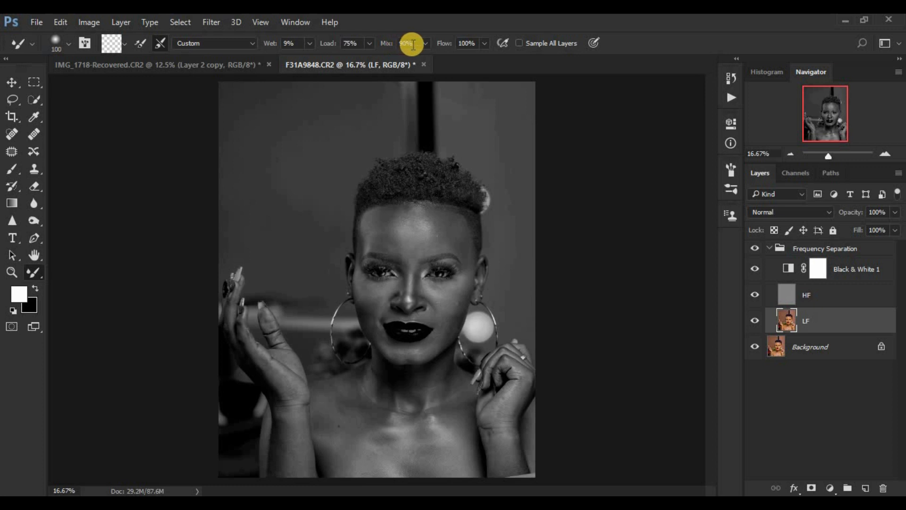
left_click(470, 44)
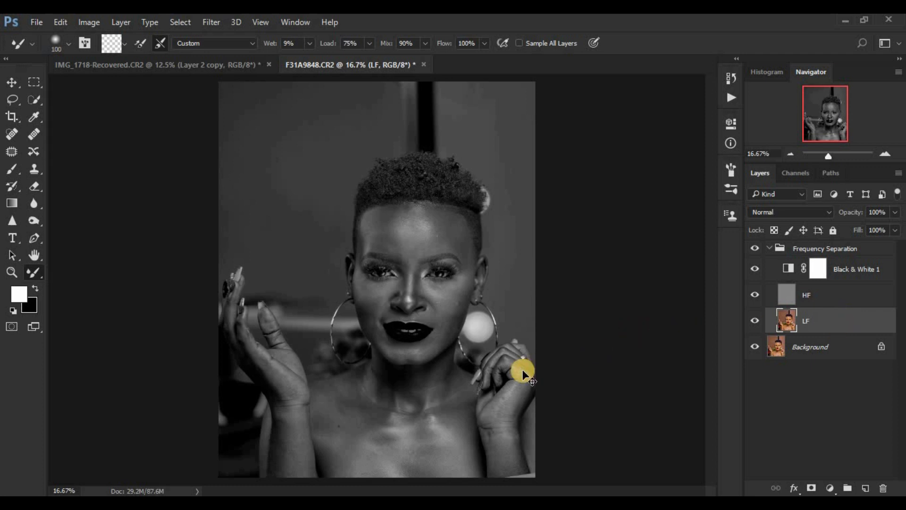
Enlarge the Mixer Brush to 150 and blend the uneven tones across the forehead on the LF layer.
key("ctrl+plus")
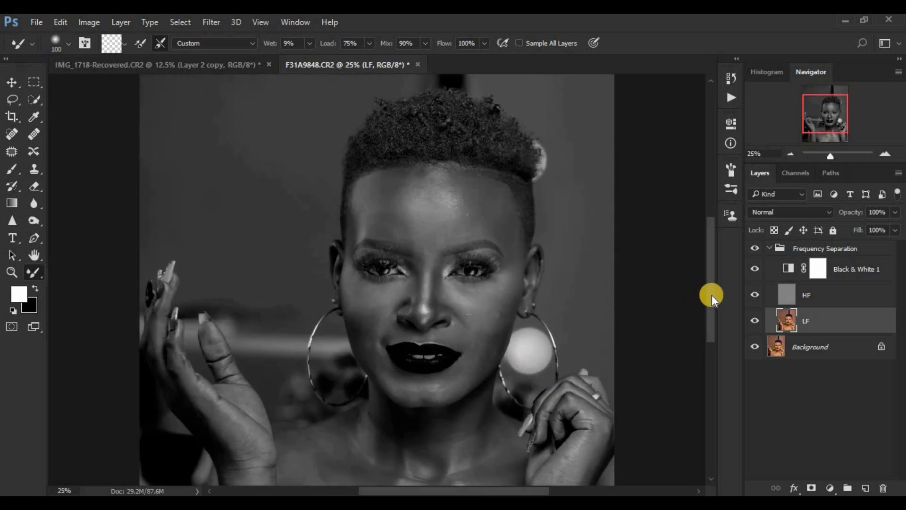
left_click_drag(712, 295, 712, 294)
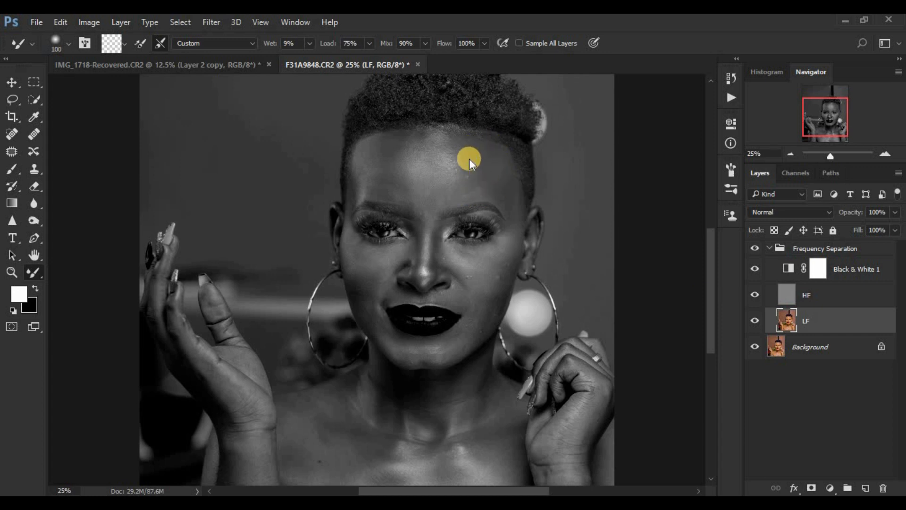
key("bracketright")
key("bracketright")
mouse_move(475, 147)
left_mouse_down()
mouse_move(478, 184)
mouse_move(476, 160)
mouse_move(465, 184)
mouse_move(497, 194)
mouse_move(492, 161)
mouse_move(477, 152)
mouse_move(467, 168)
mouse_move(458, 148)
mouse_move(462, 176)
mouse_move(457, 150)
mouse_move(425, 142)
mouse_move(395, 145)
mouse_move(390, 170)
mouse_move(381, 147)
mouse_move(388, 180)
mouse_move(378, 156)
mouse_move(378, 185)
mouse_move(373, 166)
mouse_move(377, 183)
mouse_move(383, 159)
mouse_move(407, 200)
mouse_move(403, 187)
mouse_move(466, 186)
mouse_move(456, 151)
mouse_move(435, 156)
mouse_move(433, 145)
mouse_move(430, 158)
mouse_move(398, 142)
mouse_move(394, 162)
mouse_move(390, 151)
mouse_move(443, 138)
mouse_move(451, 148)
mouse_move(425, 153)
left_mouse_up()
mouse_move(425, 194)
left_mouse_down()
mouse_move(399, 158)
mouse_move(402, 184)
mouse_move(380, 181)
mouse_move(390, 147)
left_mouse_up()
mouse_move(449, 152)
left_mouse_down()
mouse_move(452, 182)
mouse_move(453, 148)
mouse_move(453, 178)
mouse_move(453, 152)
mouse_move(428, 162)
mouse_move(408, 148)
mouse_move(407, 175)
mouse_move(402, 159)
mouse_move(407, 171)
mouse_move(379, 161)
left_mouse_up()
mouse_move(432, 204)
left_mouse_down()
mouse_move(455, 188)
mouse_move(431, 193)
mouse_move(438, 153)
left_mouse_up()
mouse_move(472, 188)
left_mouse_down()
mouse_move(507, 192)
mouse_move(519, 224)
mouse_move(505, 182)
left_mouse_up()
left_click_drag(496, 160, 458, 141)
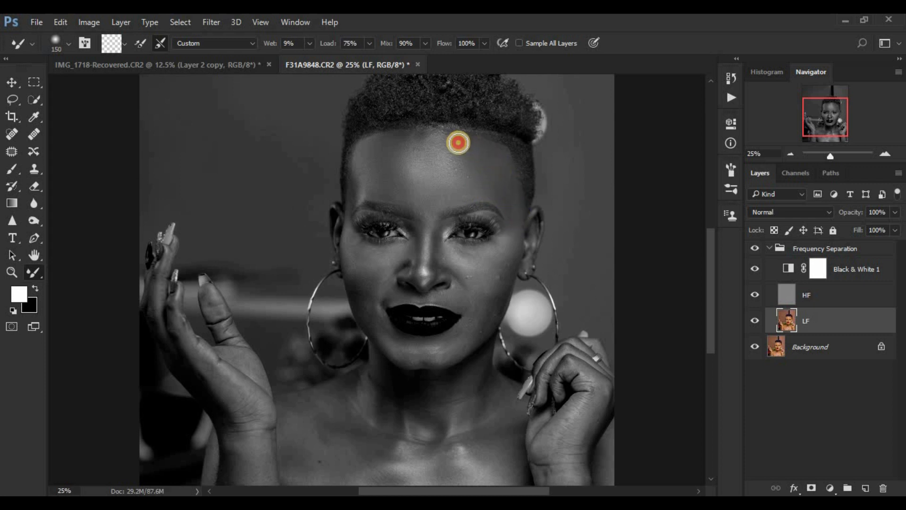
Compare the colour portrait with and without the Frequency Separation group, temporarily hiding the Black & White layer.
left_click(755, 270)
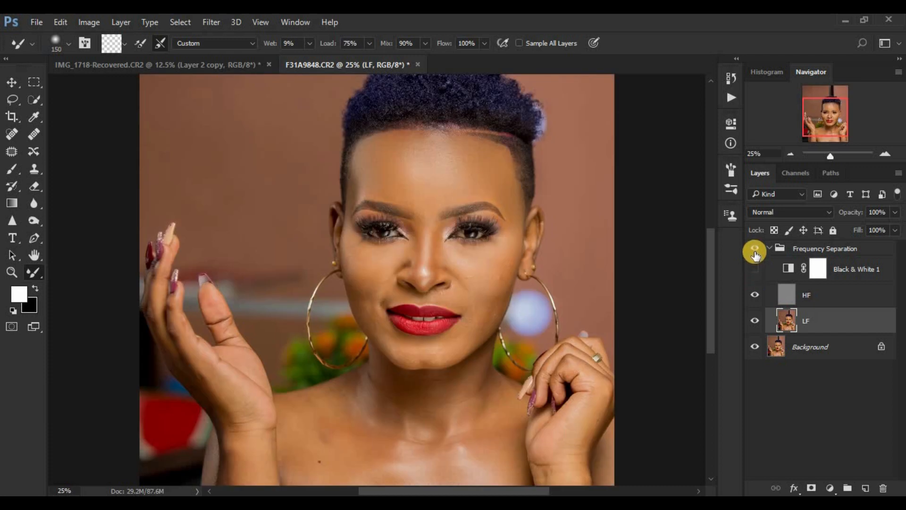
left_click(754, 250)
left_click(754, 250)
left_click(753, 250)
left_click(754, 250)
left_click(753, 251)
left_click(754, 250)
left_click(754, 251)
left_click(753, 251)
left_click(753, 250)
left_click(756, 270)
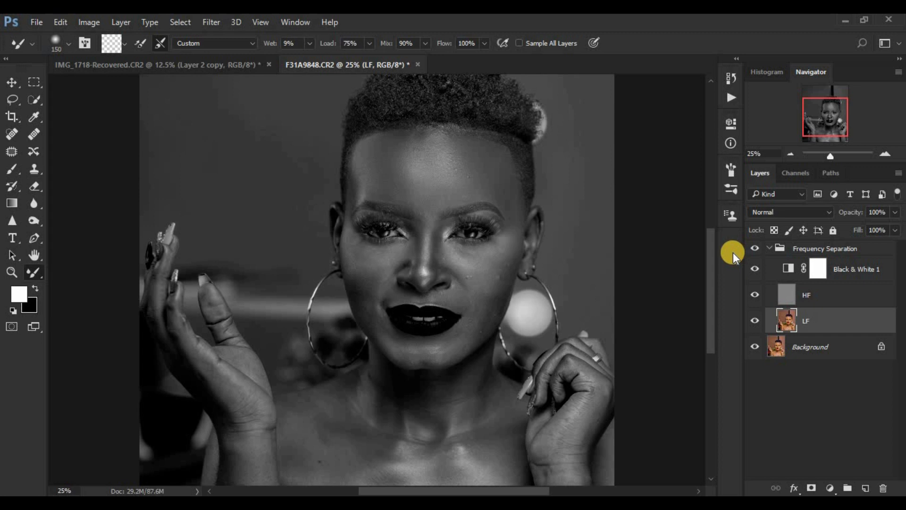
Blend the light and dark patches on both cheeks with the Mixer Brush at size 150.
mouse_move(511, 257)
left_mouse_down()
mouse_move(498, 294)
mouse_move(500, 282)
left_mouse_up()
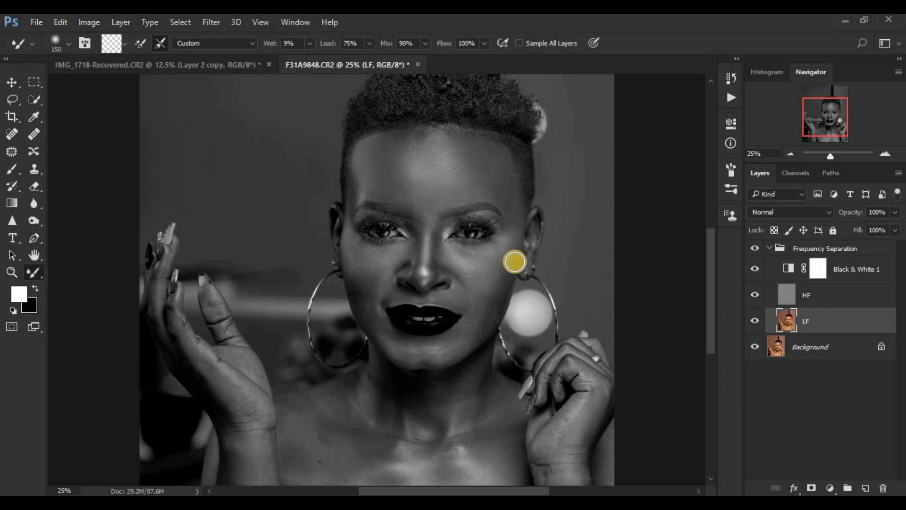
left_click_drag(504, 267, 498, 288)
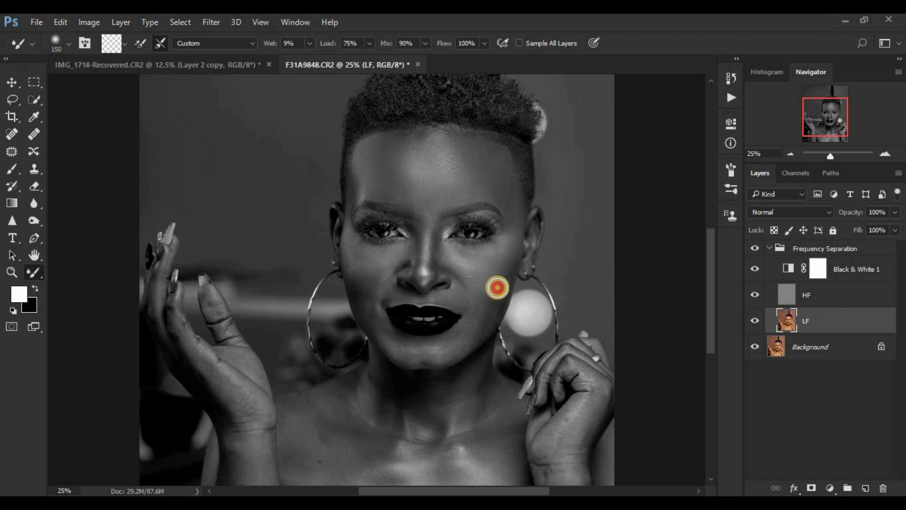
left_click_drag(511, 253, 499, 284)
mouse_move(514, 244)
left_mouse_down()
mouse_move(492, 317)
mouse_move(483, 307)
mouse_move(474, 313)
mouse_move(480, 324)
left_mouse_up()
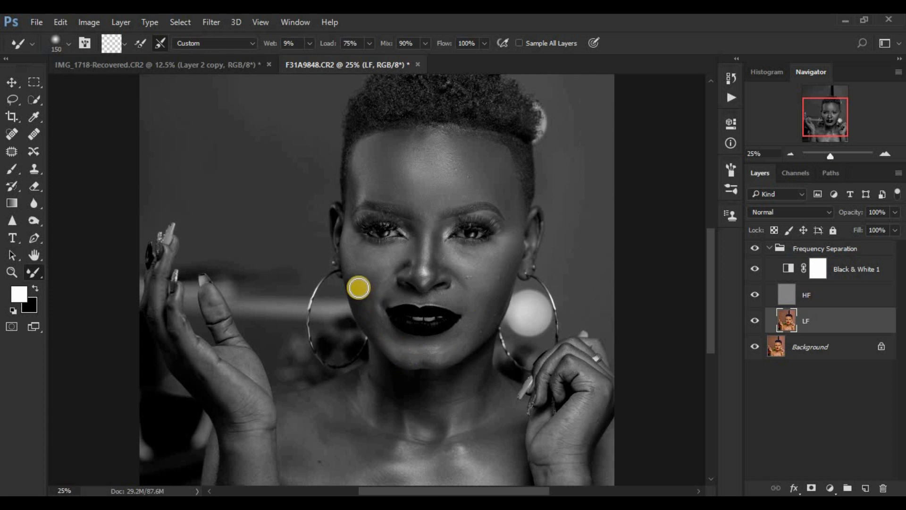
mouse_move(352, 270)
left_mouse_down()
mouse_move(350, 242)
mouse_move(375, 274)
mouse_move(356, 277)
mouse_move(386, 339)
mouse_move(426, 351)
mouse_move(408, 351)
mouse_move(456, 349)
mouse_move(404, 350)
mouse_move(372, 322)
mouse_move(372, 291)
mouse_move(354, 266)
mouse_move(362, 285)
mouse_move(358, 260)
mouse_move(373, 266)
mouse_move(353, 248)
mouse_move(368, 275)
mouse_move(384, 261)
mouse_move(353, 252)
left_mouse_up()
Smooth the under-eye area, lower forehead and nose bridge, reducing the Mixer Brush to 125 and down to 80 for the bridge.
key("bracketleft")
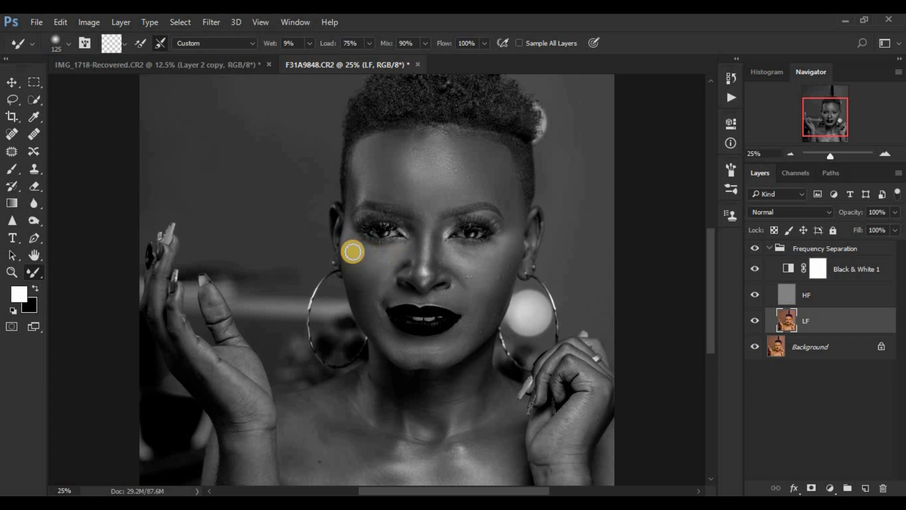
mouse_move(463, 259)
left_mouse_down()
mouse_move(505, 245)
mouse_move(502, 260)
mouse_move(510, 246)
mouse_move(503, 275)
mouse_move(455, 257)
left_mouse_up()
mouse_move(433, 200)
left_mouse_down()
mouse_move(384, 192)
mouse_move(397, 196)
mouse_move(384, 175)
left_mouse_up()
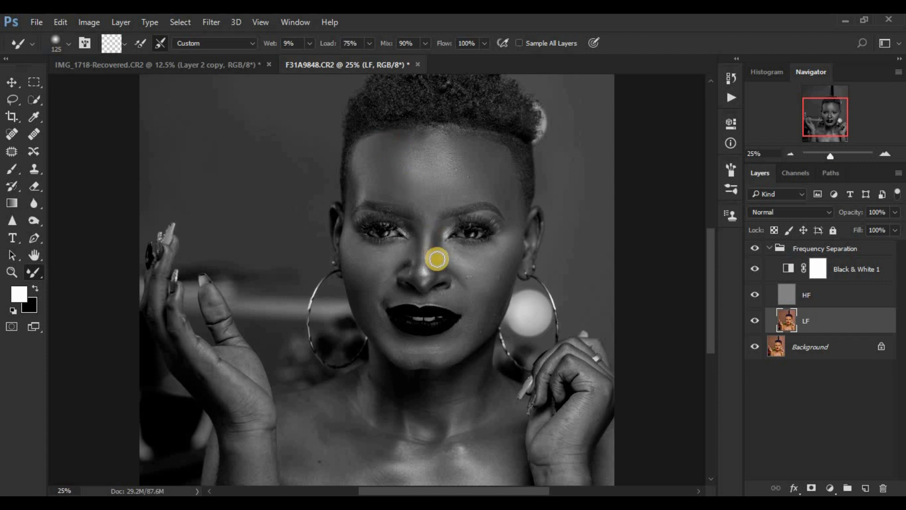
mouse_move(434, 234)
left_mouse_down()
mouse_move(430, 283)
mouse_move(437, 235)
mouse_move(434, 270)
mouse_move(436, 234)
mouse_move(421, 254)
mouse_move(418, 235)
mouse_move(417, 273)
mouse_move(408, 229)
mouse_move(427, 245)
mouse_move(414, 274)
mouse_move(434, 232)
mouse_move(427, 283)
left_mouse_up()
mouse_move(415, 243)
left_mouse_down()
mouse_move(416, 269)
mouse_move(425, 260)
mouse_move(417, 245)
mouse_move(425, 241)
mouse_move(427, 259)
mouse_move(433, 235)
left_mouse_up()
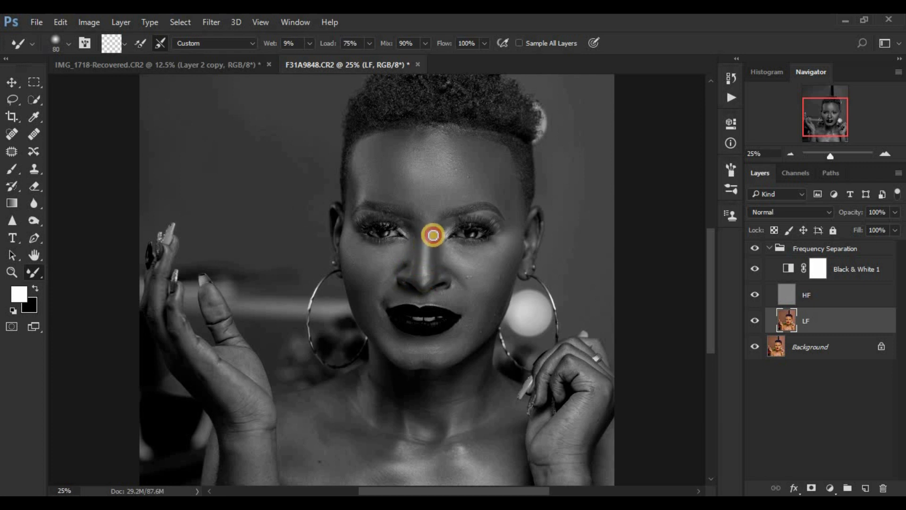
left_click_drag(428, 202, 428, 245)
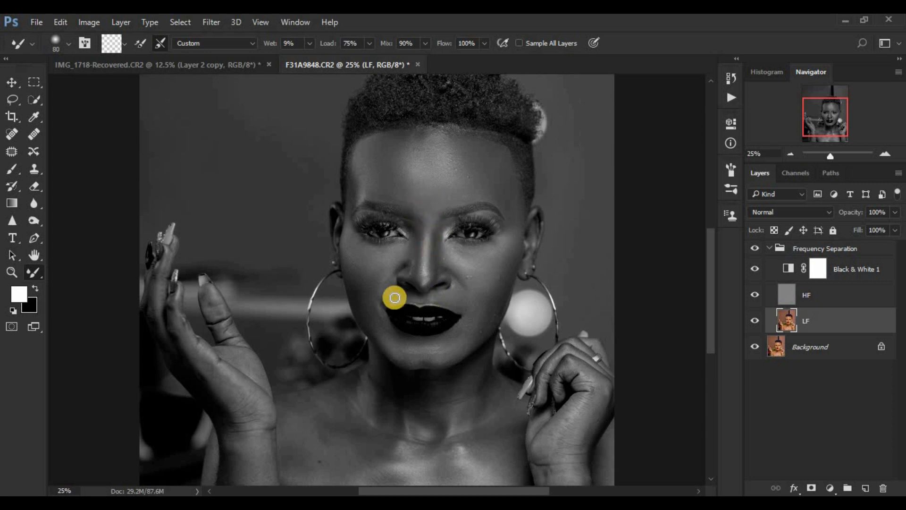
Blend the skin around the lips, then the cheek near the ear with the Mixer Brush enlarged to 175.
mouse_move(386, 307)
left_mouse_down()
mouse_move(356, 287)
mouse_move(395, 358)
mouse_move(438, 360)
mouse_move(469, 329)
left_mouse_up()
key("bracketright")
left_click_drag(493, 297, 509, 254)
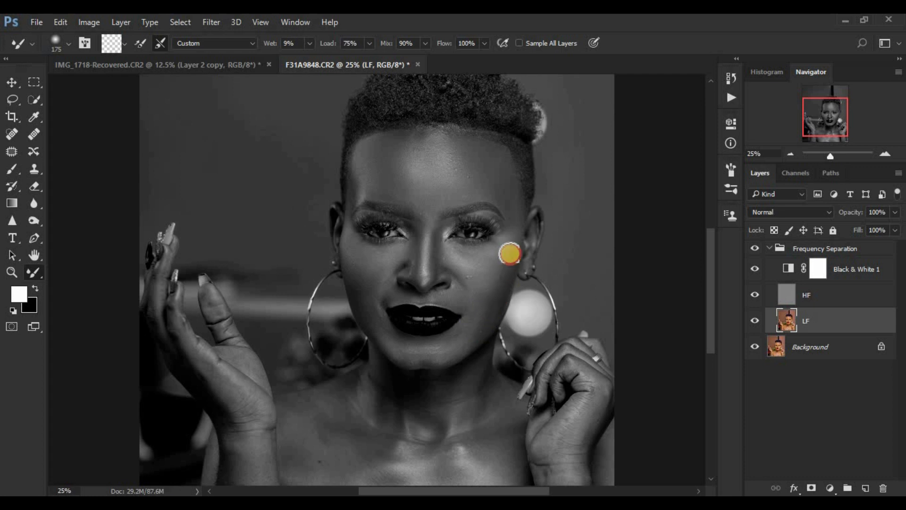
Check the face retouching in colour against the original by toggling the Black & White layer and the Frequency Separation group.
left_click(755, 269)
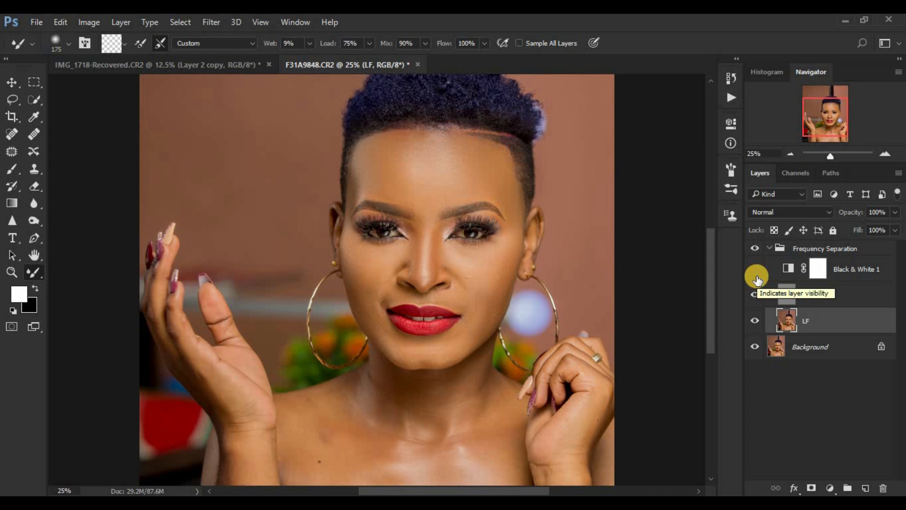
left_click(755, 249)
left_click(755, 248)
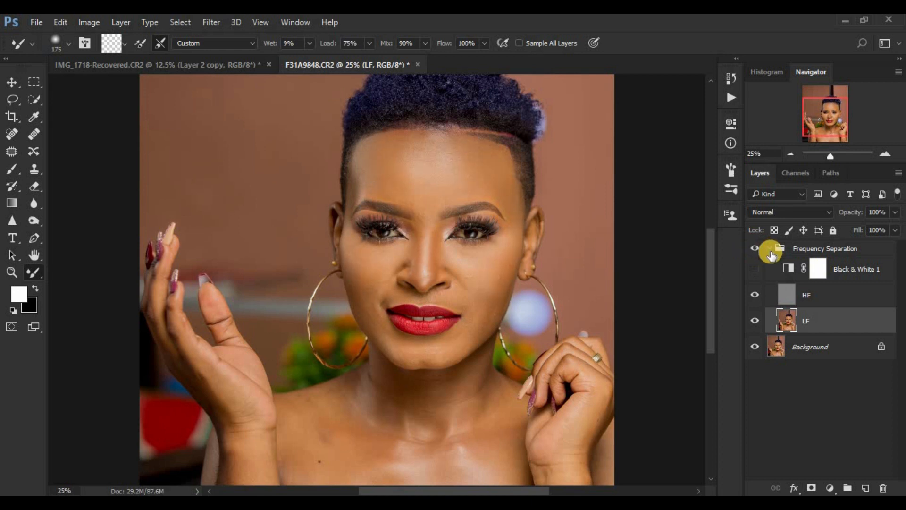
left_click(755, 268)
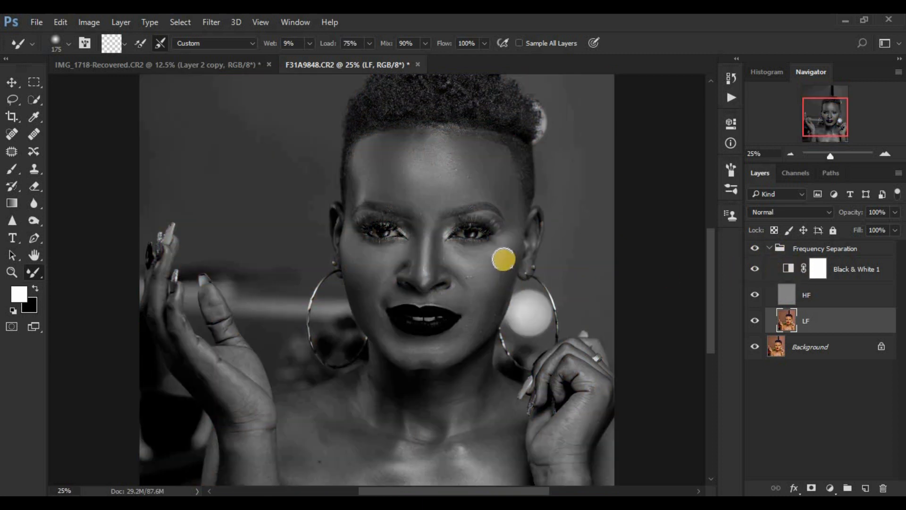
Touch up the jaw, the mouth corner and the side of the nose, reducing the Mixer Brush to 100.
left_click(369, 318)
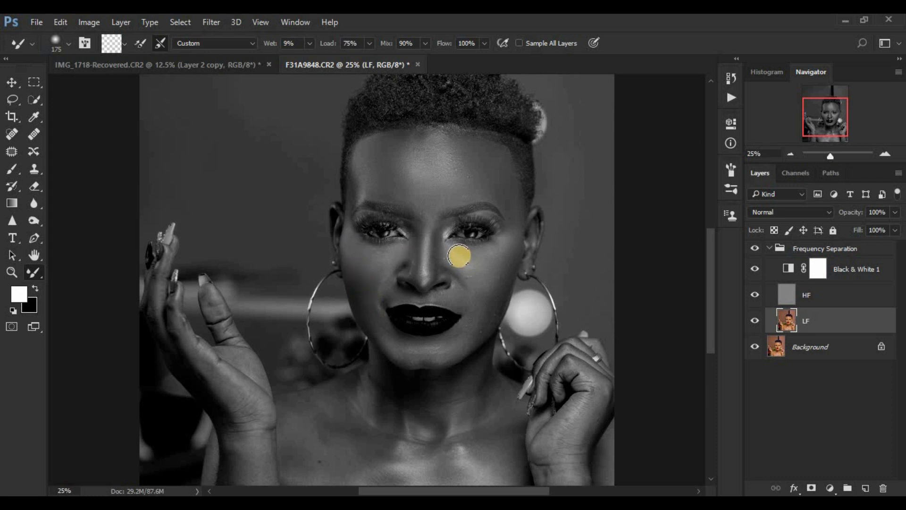
key("[")
left_click(455, 300)
mouse_move(458, 295)
left_mouse_down()
mouse_move(452, 281)
mouse_move(431, 288)
mouse_move(427, 238)
mouse_move(440, 202)
left_mouse_up()
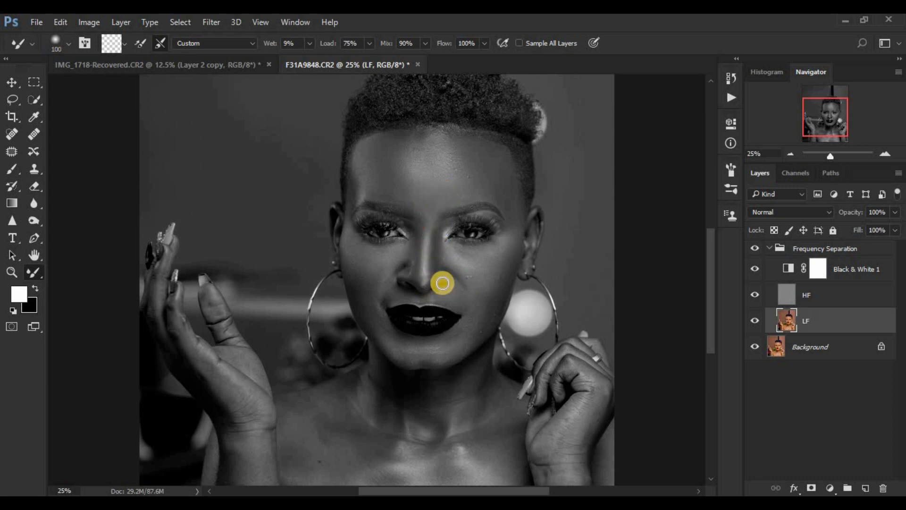
Blend the shadows and highlights on the neck and collarbone area, enlarging the Mixer Brush to 175.
key("ctrl+minus")
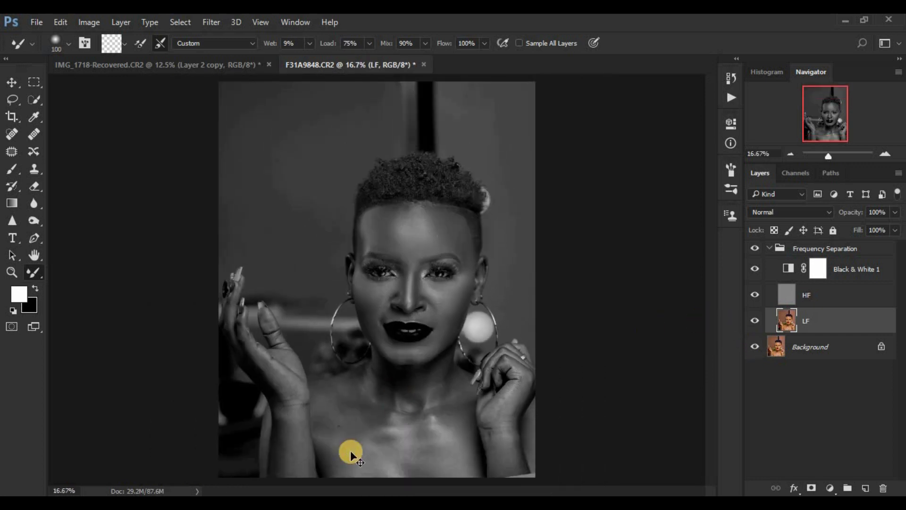
key("ctrl+plus")
key("ctrl+plus")
left_click_drag(712, 299, 719, 357)
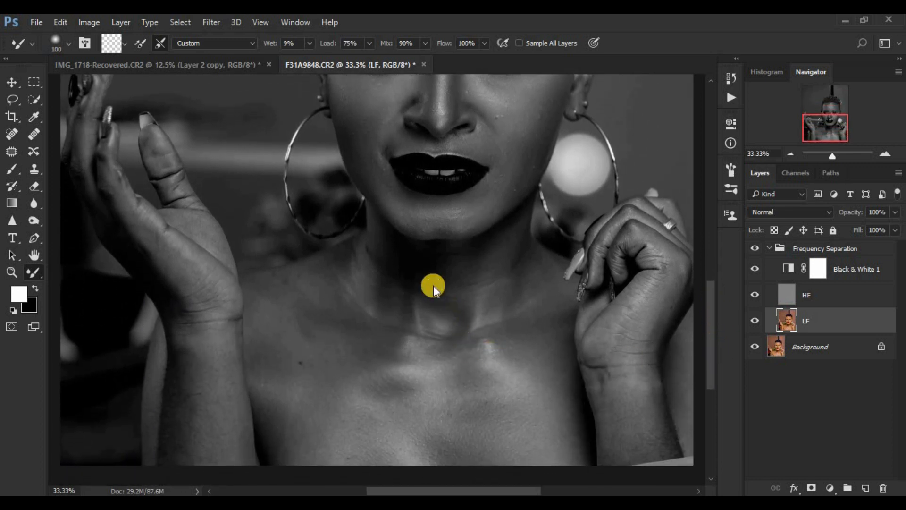
mouse_move(432, 285)
left_mouse_down()
mouse_move(454, 298)
mouse_move(453, 290)
mouse_move(451, 313)
mouse_move(457, 269)
mouse_move(466, 272)
mouse_move(462, 311)
mouse_move(439, 265)
mouse_move(435, 309)
mouse_move(456, 284)
mouse_move(459, 293)
mouse_move(458, 263)
left_mouse_up()
left_click_drag(546, 256, 507, 265)
mouse_move(488, 318)
left_mouse_down()
mouse_move(500, 255)
mouse_move(516, 286)
mouse_move(522, 249)
mouse_move(530, 252)
mouse_move(532, 298)
mouse_move(525, 251)
mouse_move(503, 260)
mouse_move(486, 244)
mouse_move(483, 283)
mouse_move(456, 284)
mouse_move(446, 266)
mouse_move(426, 268)
mouse_move(387, 249)
mouse_move(405, 268)
mouse_move(432, 272)
mouse_move(430, 256)
mouse_move(435, 269)
mouse_move(391, 327)
mouse_move(378, 280)
mouse_move(398, 321)
mouse_move(348, 282)
left_mouse_up()
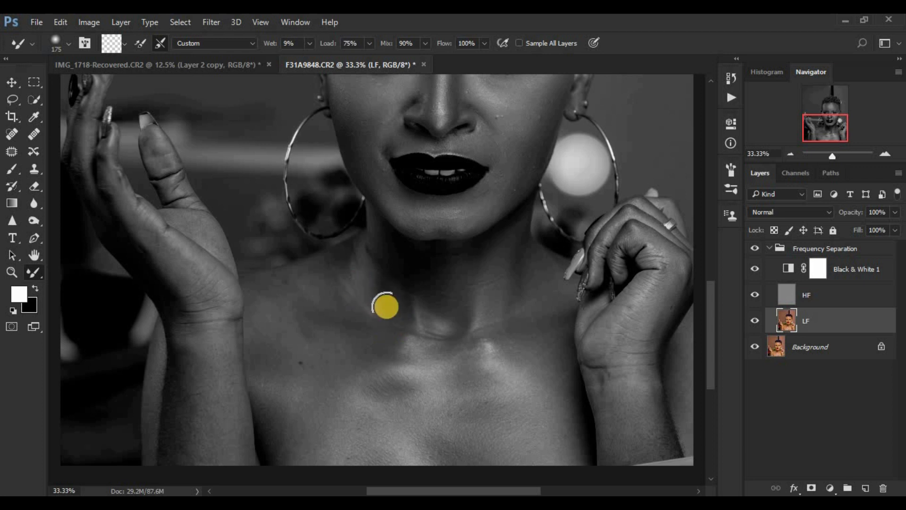
mouse_move(392, 300)
left_mouse_down()
mouse_move(408, 329)
mouse_move(383, 243)
mouse_move(390, 295)
mouse_move(380, 255)
left_mouse_up()
mouse_move(448, 276)
left_mouse_down()
mouse_move(447, 315)
mouse_move(447, 286)
mouse_move(470, 250)
mouse_move(486, 307)
mouse_move(527, 290)
mouse_move(530, 261)
mouse_move(524, 297)
left_mouse_up()
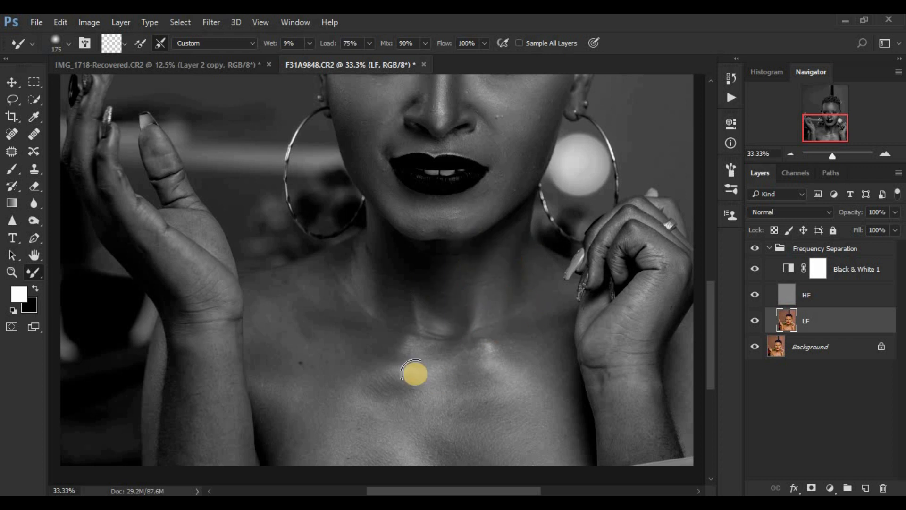
Smooth the highlights and dark patches across the chest and shoulder with the Mixer Brush.
mouse_move(285, 384)
left_mouse_down()
mouse_move(305, 444)
mouse_move(276, 386)
mouse_move(302, 429)
mouse_move(314, 433)
mouse_move(359, 411)
mouse_move(398, 429)
mouse_move(402, 464)
mouse_move(310, 407)
mouse_move(272, 337)
mouse_move(272, 353)
mouse_move(302, 359)
mouse_move(296, 306)
mouse_move(333, 300)
mouse_move(306, 276)
mouse_move(281, 287)
mouse_move(389, 368)
mouse_move(331, 354)
mouse_move(414, 368)
left_mouse_up()
mouse_move(461, 425)
left_mouse_down()
mouse_move(438, 449)
mouse_move(505, 449)
mouse_move(530, 421)
mouse_move(530, 378)
mouse_move(486, 356)
mouse_move(446, 357)
left_mouse_up()
key("bracketleft")
mouse_move(380, 324)
left_mouse_down()
mouse_move(336, 295)
mouse_move(344, 310)
mouse_move(317, 291)
mouse_move(290, 297)
left_mouse_up()
mouse_move(287, 390)
left_mouse_down()
mouse_move(366, 385)
mouse_move(340, 329)
mouse_move(357, 328)
mouse_move(410, 363)
mouse_move(533, 338)
mouse_move(518, 271)
mouse_move(547, 363)
mouse_move(545, 445)
mouse_move(522, 440)
mouse_move(458, 458)
mouse_move(427, 443)
left_mouse_up()
Smooth the forearm, palm, fingers and thumb of the open hand, reducing the Mixer Brush to 125.
mouse_move(191, 435)
left_mouse_down()
mouse_move(197, 455)
mouse_move(205, 351)
mouse_move(229, 442)
mouse_move(214, 377)
mouse_move(206, 386)
mouse_move(199, 367)
mouse_move(192, 437)
mouse_move(185, 407)
mouse_move(193, 383)
left_mouse_up()
key("bracketleft")
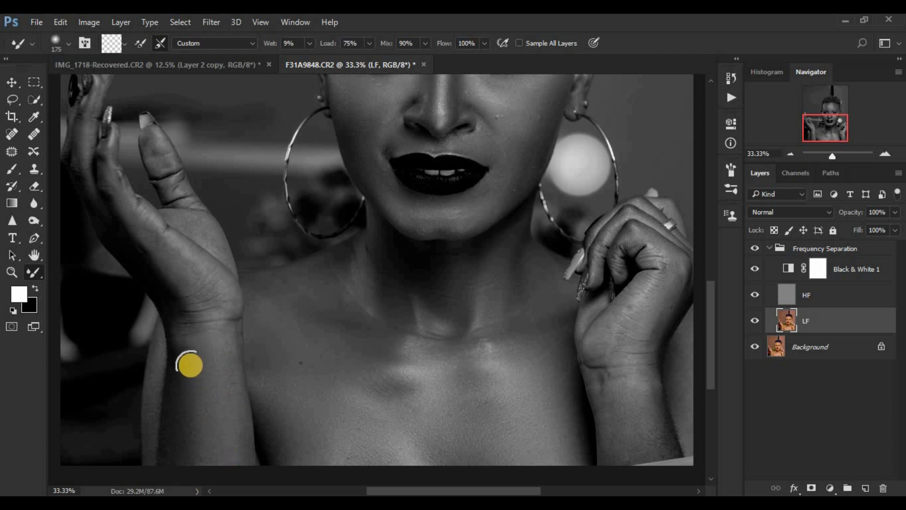
mouse_move(151, 239)
left_mouse_down()
mouse_move(144, 225)
mouse_move(188, 271)
left_mouse_up()
mouse_move(150, 236)
left_mouse_down()
mouse_move(108, 190)
mouse_move(110, 161)
mouse_move(118, 183)
mouse_move(80, 148)
mouse_move(76, 169)
mouse_move(96, 210)
mouse_move(92, 199)
mouse_move(108, 219)
mouse_move(80, 133)
mouse_move(82, 163)
left_mouse_up()
key("bracketleft")
left_click_drag(76, 132, 85, 169)
mouse_move(163, 179)
left_mouse_down()
mouse_move(151, 137)
mouse_move(223, 259)
mouse_move(211, 239)
left_mouse_up()
mouse_move(163, 170)
left_mouse_down()
mouse_move(165, 162)
mouse_move(180, 186)
left_mouse_up()
mouse_move(209, 325)
left_mouse_down()
mouse_move(165, 283)
mouse_move(186, 347)
left_mouse_up()
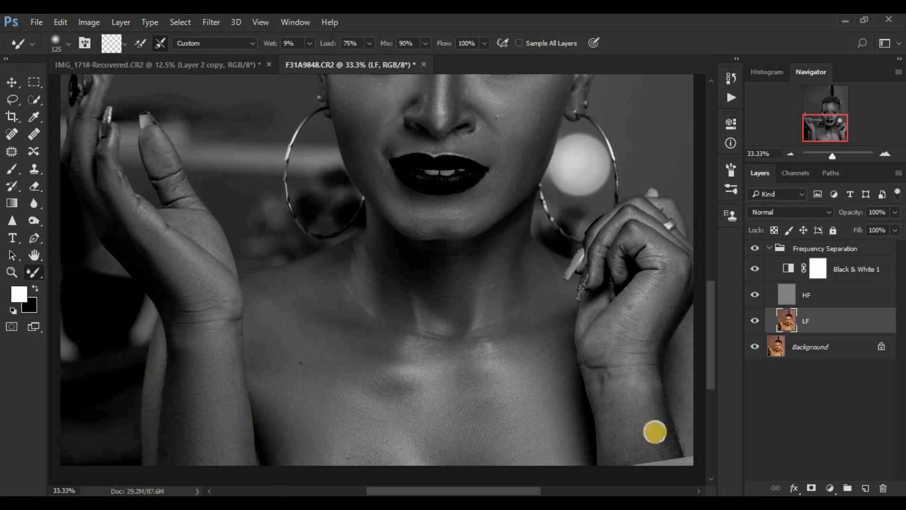
Blend the wrist and back of the curled hand, then touch up the skin under the chin and the open palm.
mouse_move(652, 428)
left_mouse_down()
mouse_move(612, 427)
mouse_move(603, 404)
mouse_move(649, 406)
mouse_move(637, 394)
mouse_move(633, 353)
mouse_move(602, 373)
mouse_move(595, 357)
left_mouse_up()
mouse_move(639, 337)
left_mouse_down()
mouse_move(668, 286)
mouse_move(667, 306)
mouse_move(672, 273)
mouse_move(642, 358)
mouse_move(636, 318)
left_mouse_up()
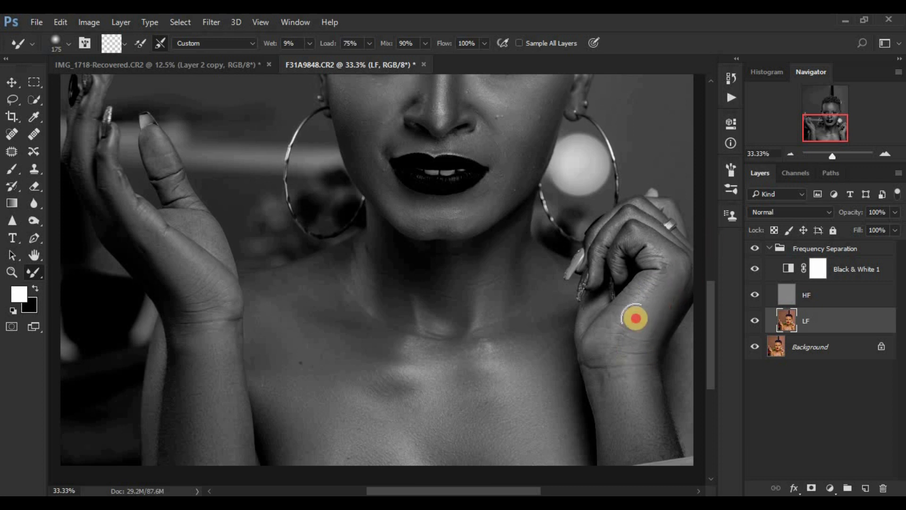
mouse_move(647, 230)
left_mouse_down()
mouse_move(672, 261)
mouse_move(652, 242)
mouse_move(626, 238)
mouse_move(619, 268)
mouse_move(623, 245)
mouse_move(655, 255)
mouse_move(625, 236)
mouse_move(640, 247)
mouse_move(635, 231)
mouse_move(657, 243)
mouse_move(625, 223)
mouse_move(597, 261)
mouse_move(614, 226)
mouse_move(637, 223)
mouse_move(621, 210)
mouse_move(660, 220)
mouse_move(663, 209)
mouse_move(616, 228)
left_mouse_up()
left_click_drag(447, 258, 432, 249)
left_click_drag(150, 231, 172, 257)
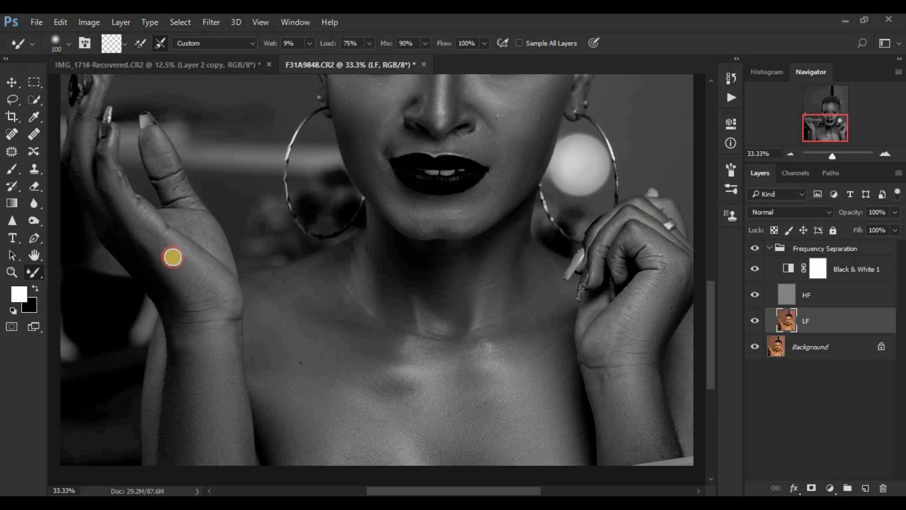
Compare the full colour portrait with and without the Frequency Separation group, and delete the Black & White 1 layer.
key("ctrl+minus")
key("ctrl+minus")
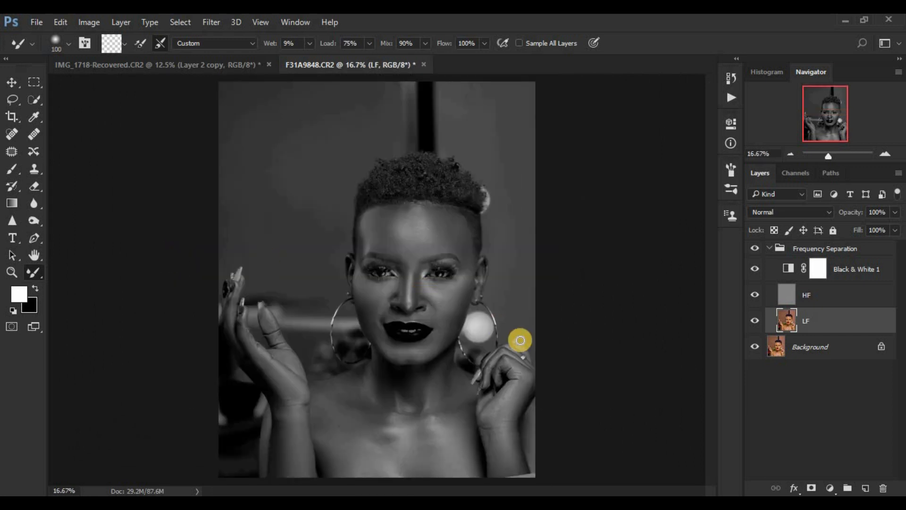
left_click(754, 268)
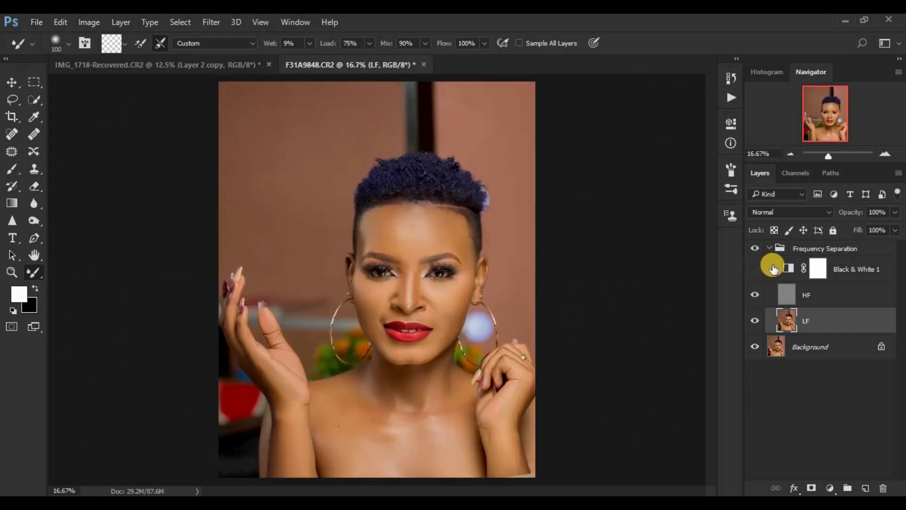
left_click(751, 248)
left_click(750, 248)
left_click(750, 248)
left_click(751, 248)
left_click(750, 248)
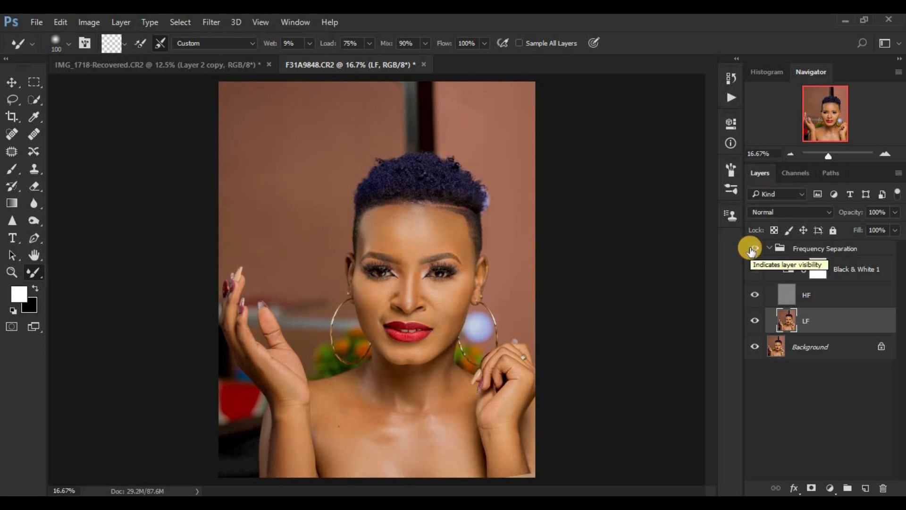
left_click(751, 248)
left_click_drag(847, 278, 884, 489)
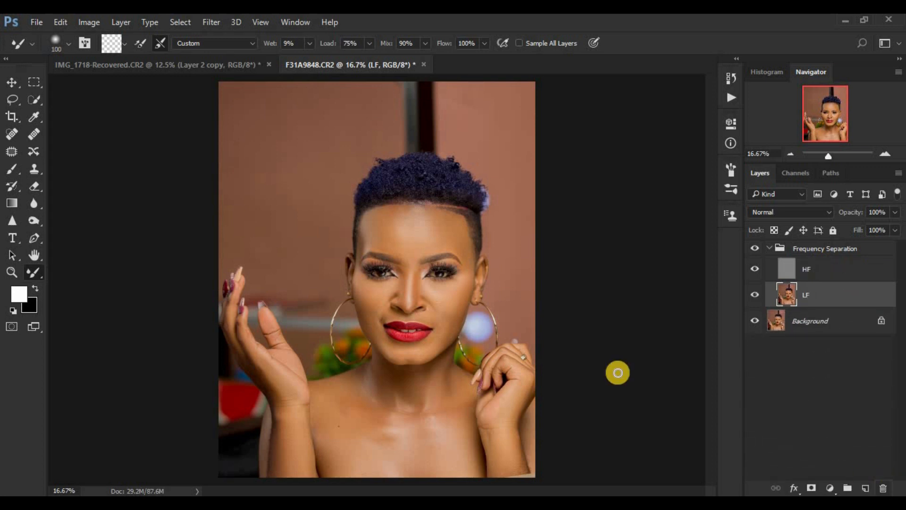
Outline the forehead with a feathered Lasso selection on the LF layer, following the hairline, temples and upper eyebrow edges.
left_click(13, 101)
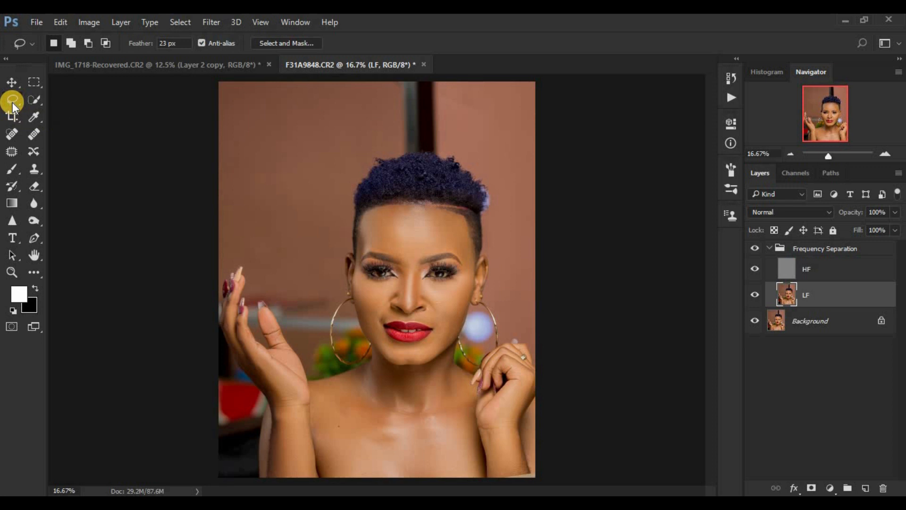
key("ctrl+plus")
key("ctrl+plus")
key("ctrl+plus")
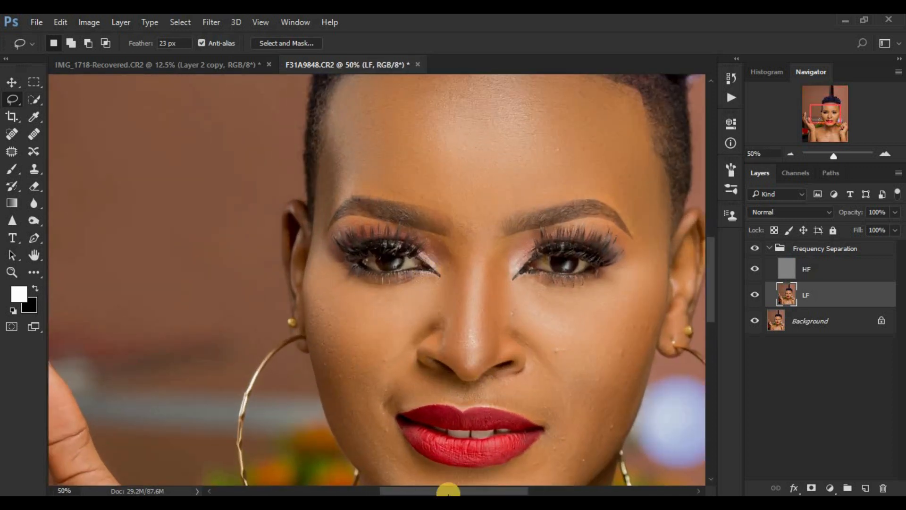
left_click_drag(449, 491, 488, 489)
left_click_drag(711, 310, 707, 285)
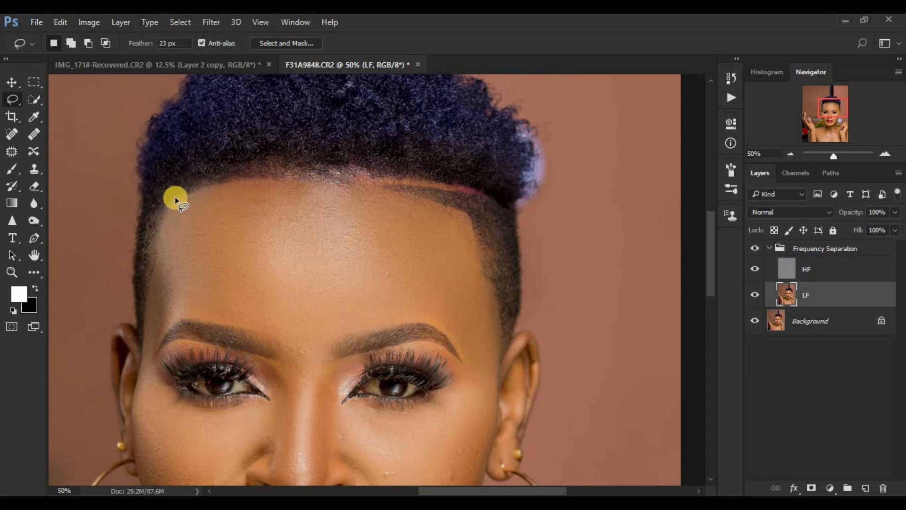
left_click_drag(172, 200, 259, 181)
mouse_move(352, 179)
left_mouse_down()
mouse_move(469, 216)
mouse_move(494, 305)
mouse_move(490, 364)
mouse_move(479, 377)
mouse_move(445, 329)
left_mouse_up()
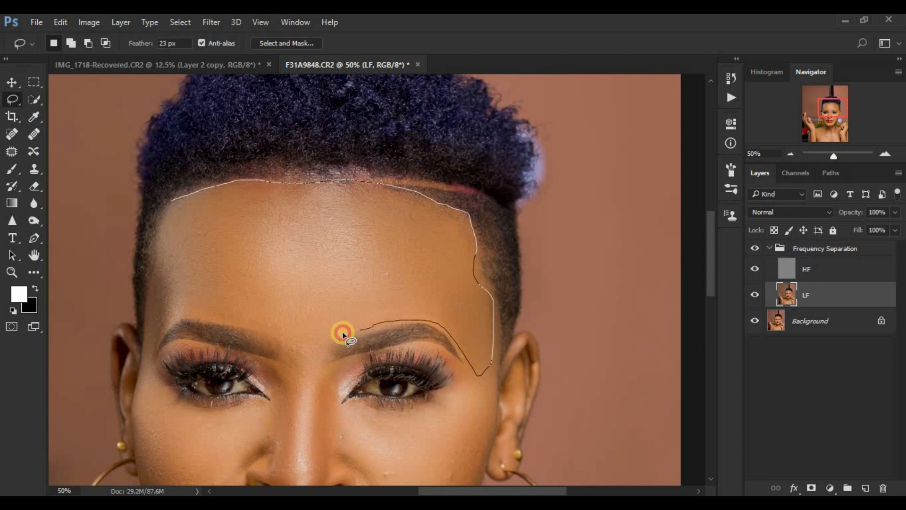
mouse_move(329, 340)
left_mouse_down()
mouse_move(311, 378)
mouse_move(293, 375)
mouse_move(286, 341)
left_mouse_up()
mouse_move(237, 321)
left_mouse_down()
mouse_move(184, 316)
mouse_move(148, 352)
mouse_move(144, 294)
mouse_move(153, 268)
left_mouse_up()
left_click_drag(160, 224, 159, 222)
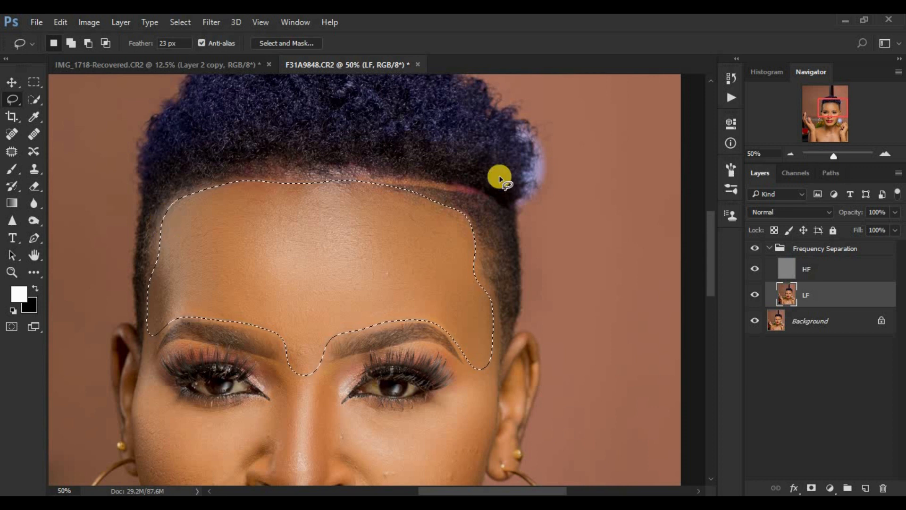
Apply a Gaussian Blur with a 24-pixel radius to the forehead selection on the LF layer, then clear the selection.
left_click(215, 24)
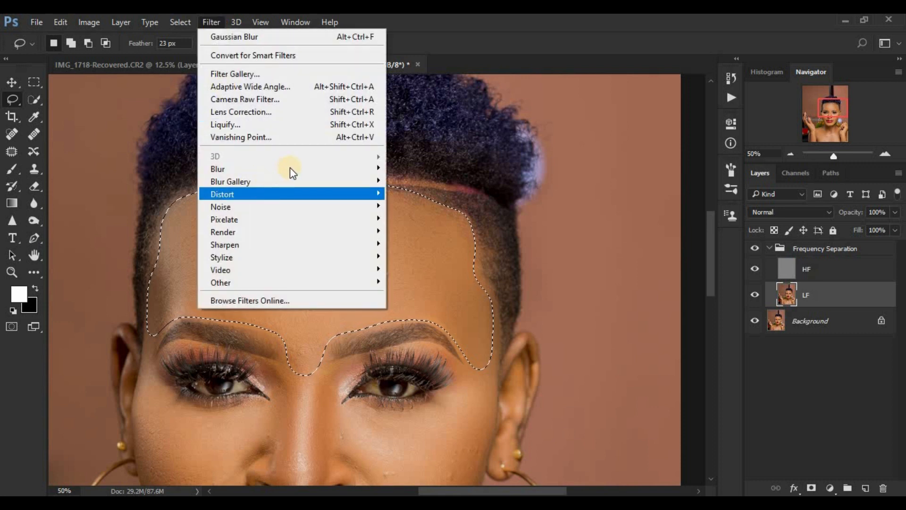
mouse_move(318, 167)
left_click(444, 219)
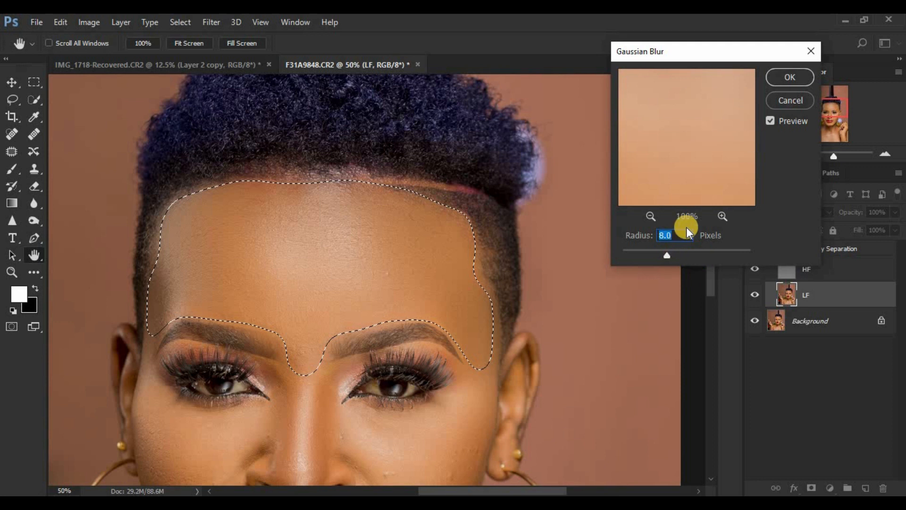
left_click(670, 256)
left_click_drag(675, 257, 681, 257)
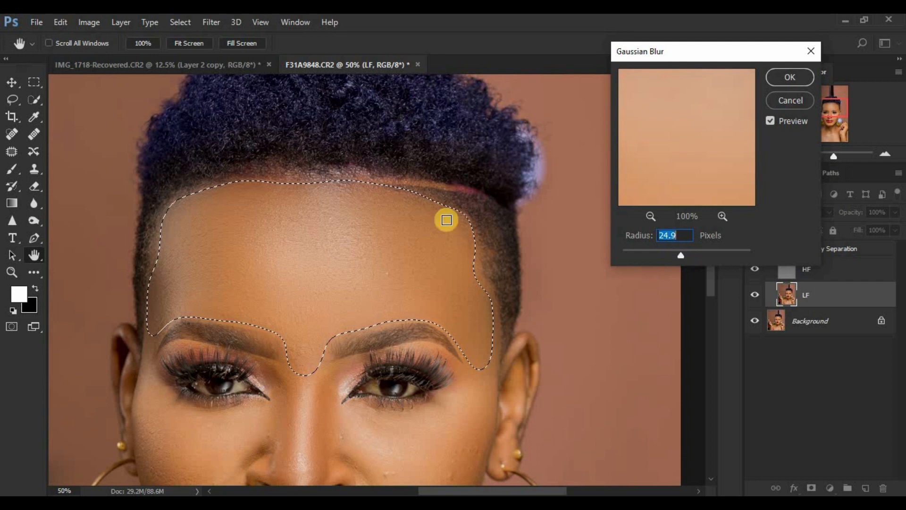
key("ctrl+minus")
key("ctrl+minus")
key("ctrl+minus")
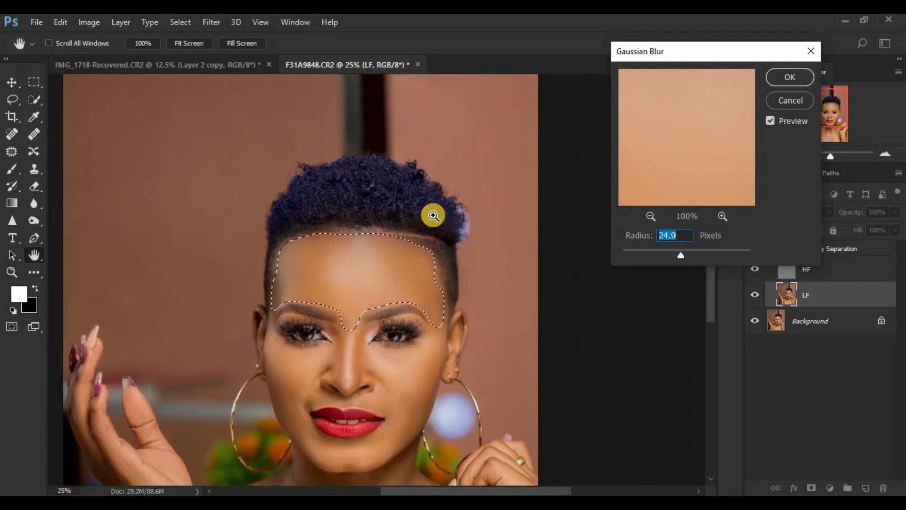
key("ctrl+plus")
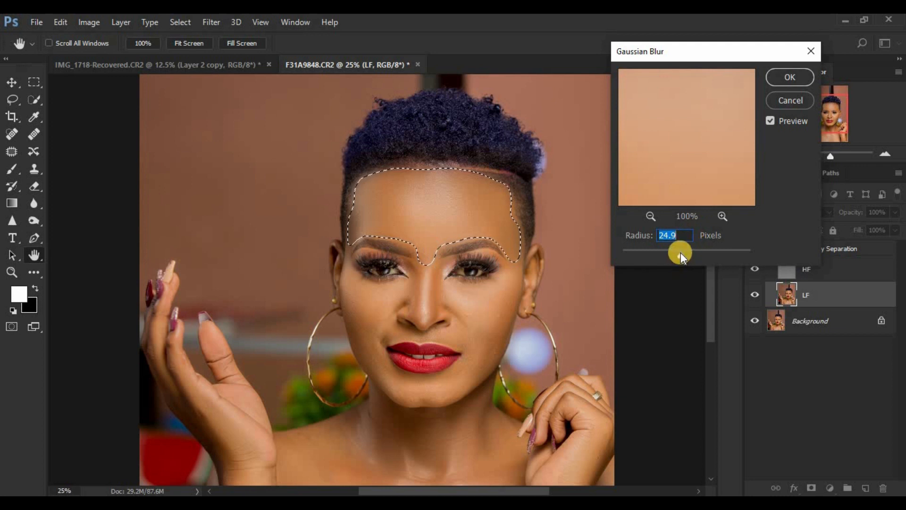
type("8")
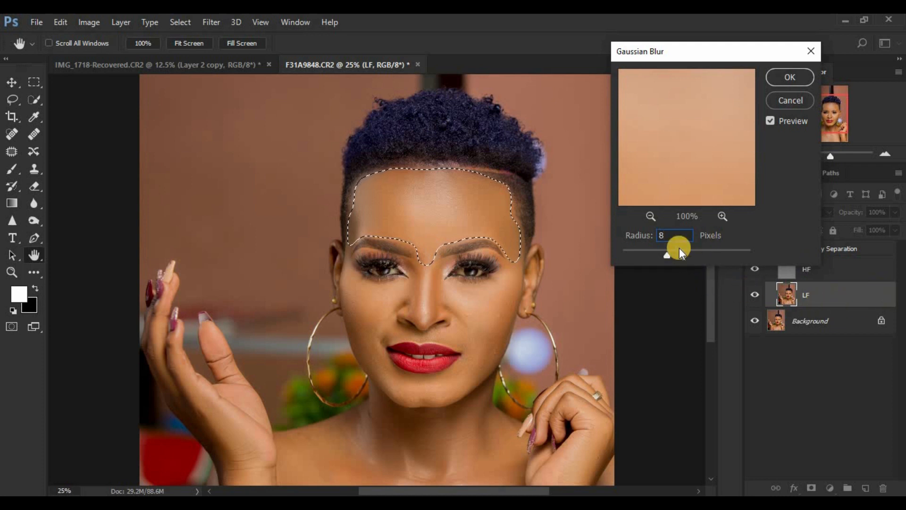
key("BackSpace")
type("24")
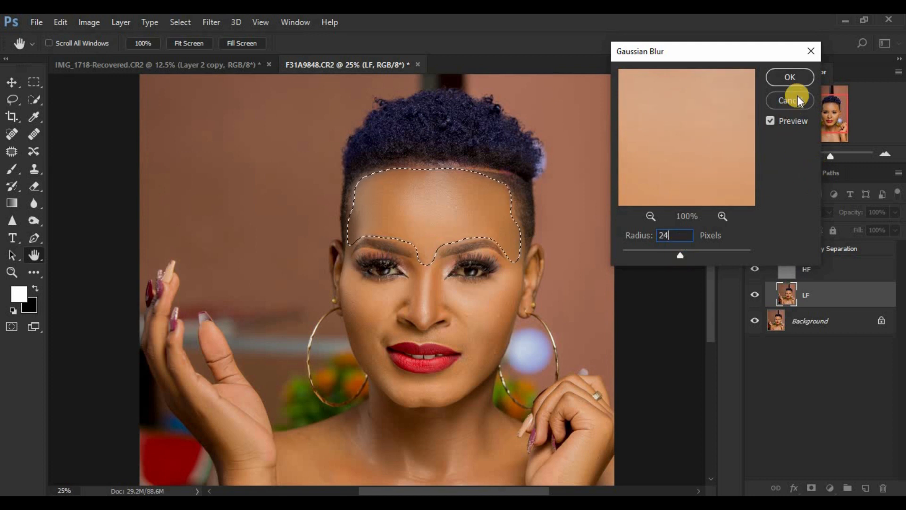
left_click(785, 75)
left_click(626, 215)
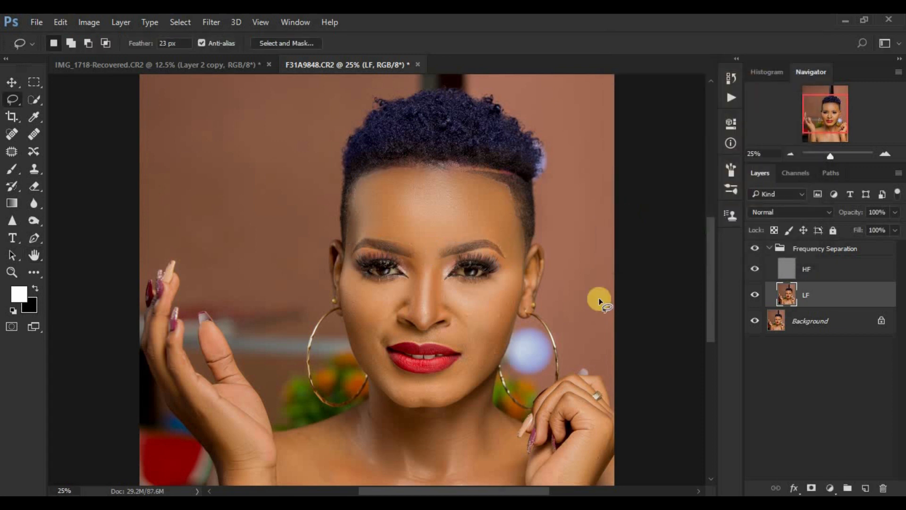
Outline the cheek on the open-hand side with the feathered Lasso and reapply the Gaussian Blur to it.
key("ctrl+plus")
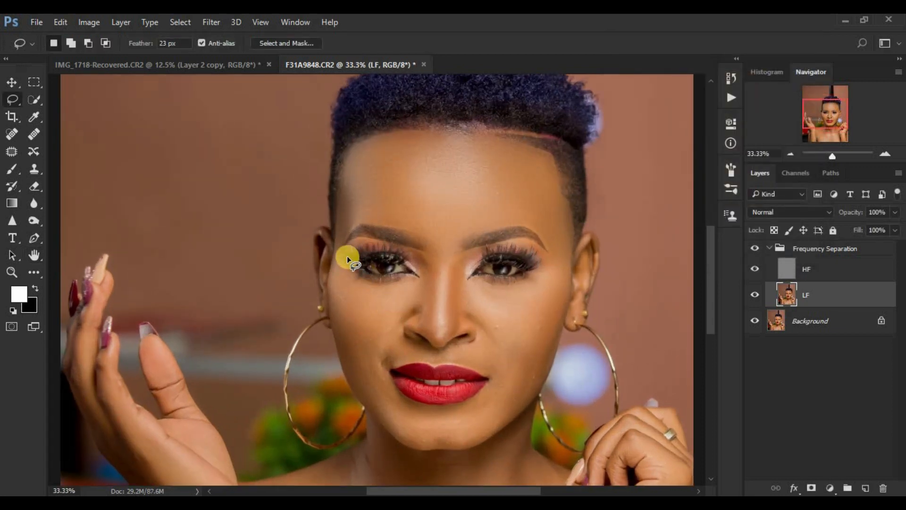
mouse_move(335, 255)
left_mouse_down()
mouse_move(363, 281)
mouse_move(419, 278)
mouse_move(421, 303)
left_mouse_up()
mouse_move(350, 347)
left_mouse_down()
mouse_move(336, 317)
mouse_move(337, 265)
left_mouse_up()
right_click(356, 316)
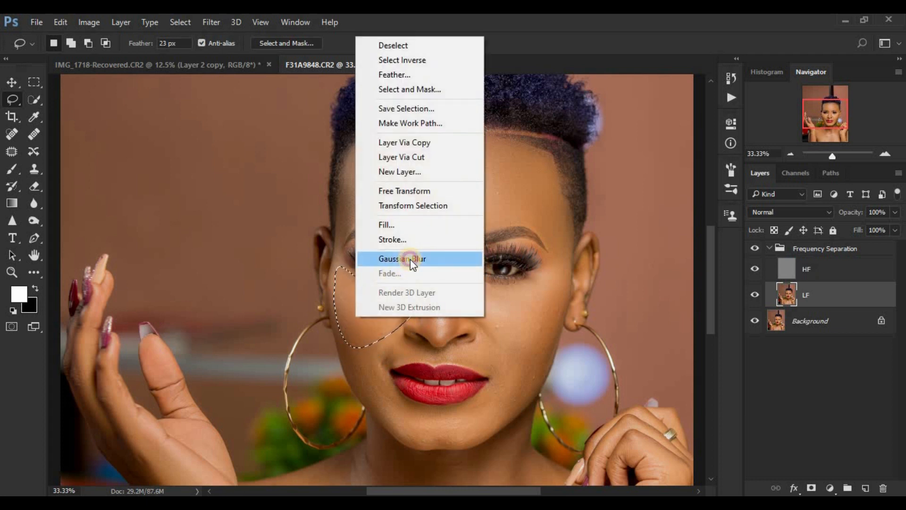
left_click(410, 259)
Outline the cheek on the curled-hand side below the eye, reapply the Gaussian Blur, and clear the selection.
mouse_move(563, 246)
left_mouse_down()
mouse_move(547, 268)
mouse_move(468, 307)
mouse_move(520, 361)
mouse_move(562, 303)
mouse_move(564, 282)
mouse_move(543, 296)
left_mouse_up()
right_click(543, 297)
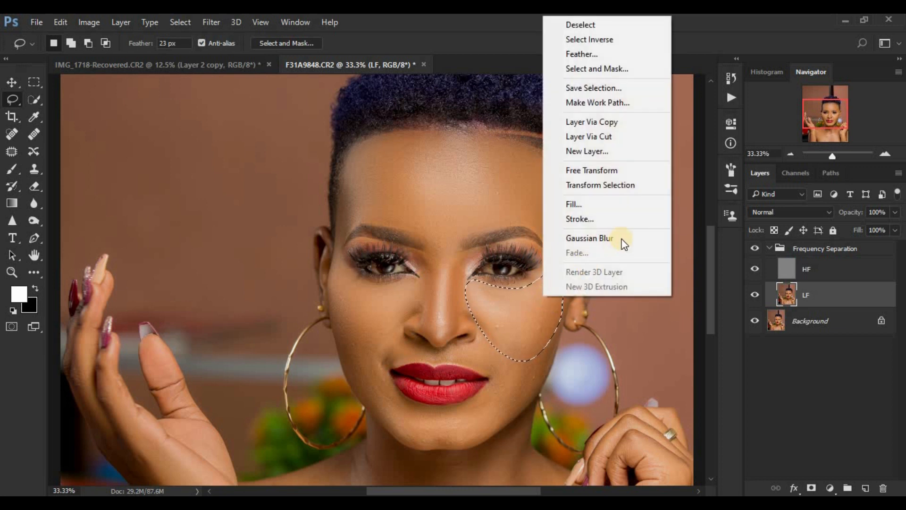
left_click(621, 240)
key("ctrl+d")
Outline the chin and jawline below the lips, from cheek to cheek, and reapply the Gaussian Blur.
mouse_move(348, 343)
left_mouse_down()
mouse_move(364, 333)
mouse_move(378, 369)
left_mouse_up()
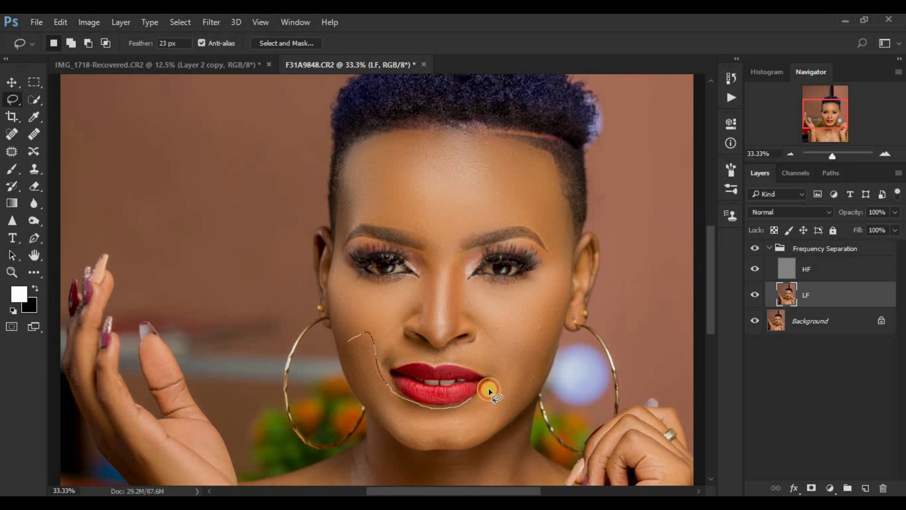
left_click_drag(502, 369, 527, 342)
left_click_drag(487, 437, 452, 445)
mouse_move(391, 421)
left_mouse_down()
mouse_move(348, 370)
mouse_move(361, 384)
left_mouse_up()
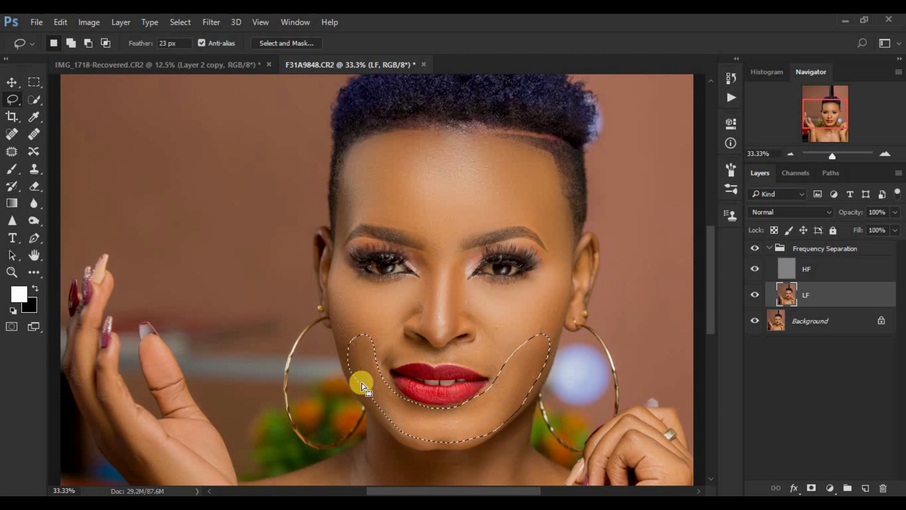
right_click(361, 382)
left_click(420, 323)
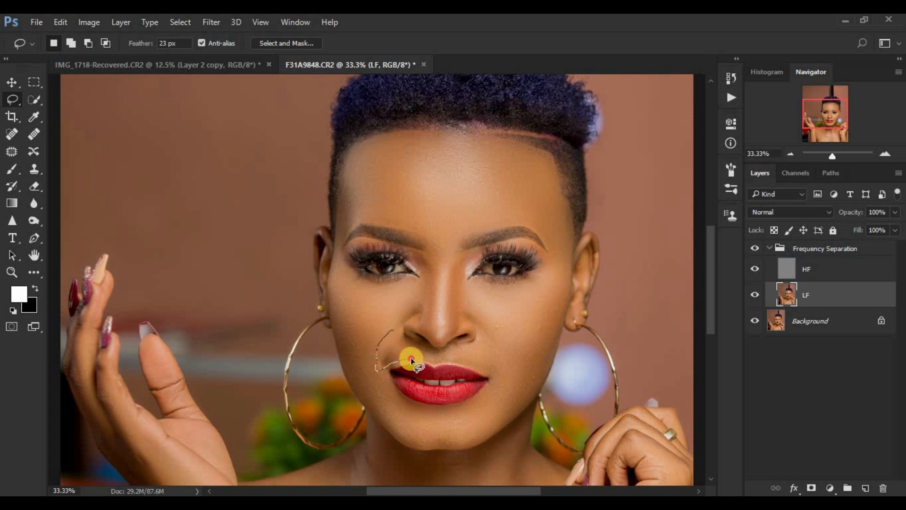
Outline the skin between the nose and upper lip with the Lasso and reapply the Gaussian Blur.
left_click_drag(452, 361, 474, 365)
left_click_drag(405, 339, 396, 336)
right_click(396, 337)
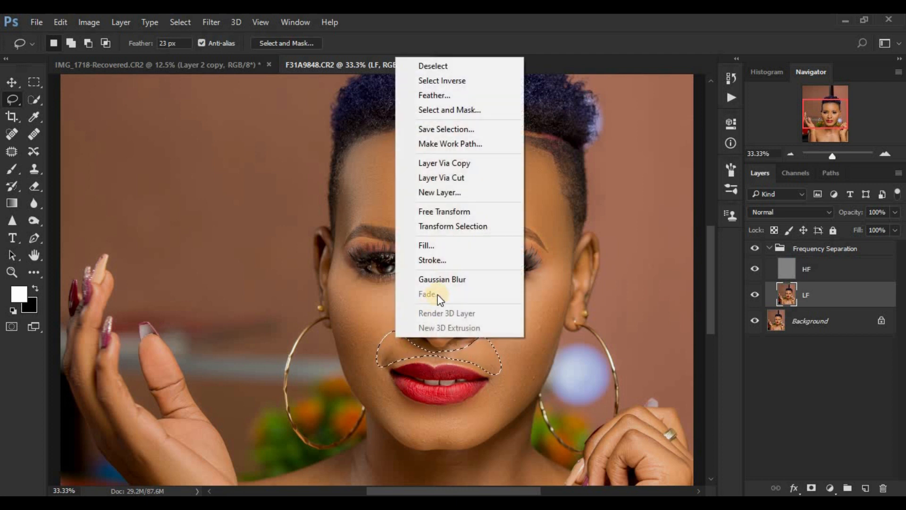
left_click(445, 281)
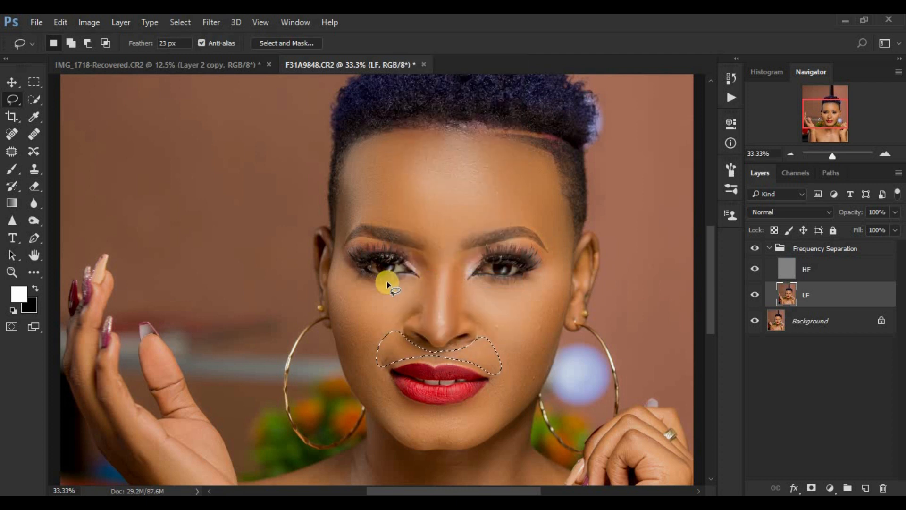
Fade the upper-lip blur at 100% opacity in Normal mode, and clear the selection.
key("ctrl+shift")
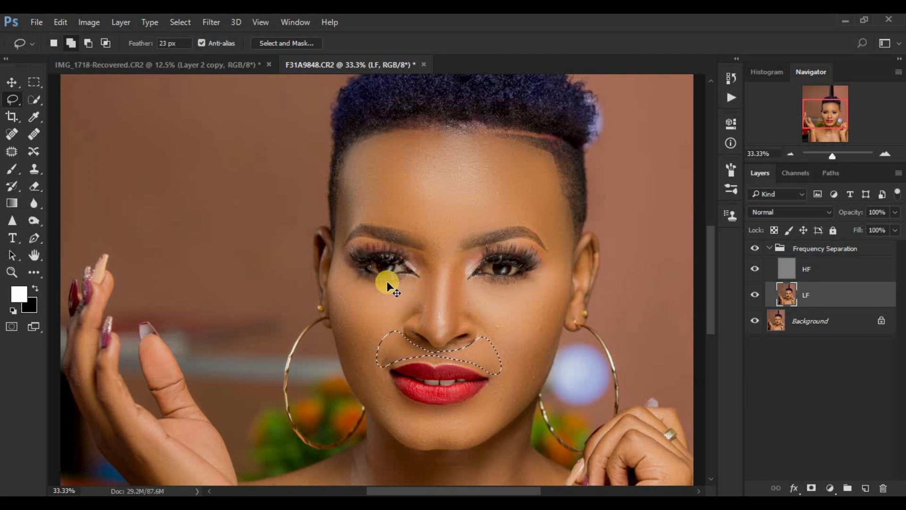
key("ctrl+shift+f")
left_click_drag(615, 139, 636, 134)
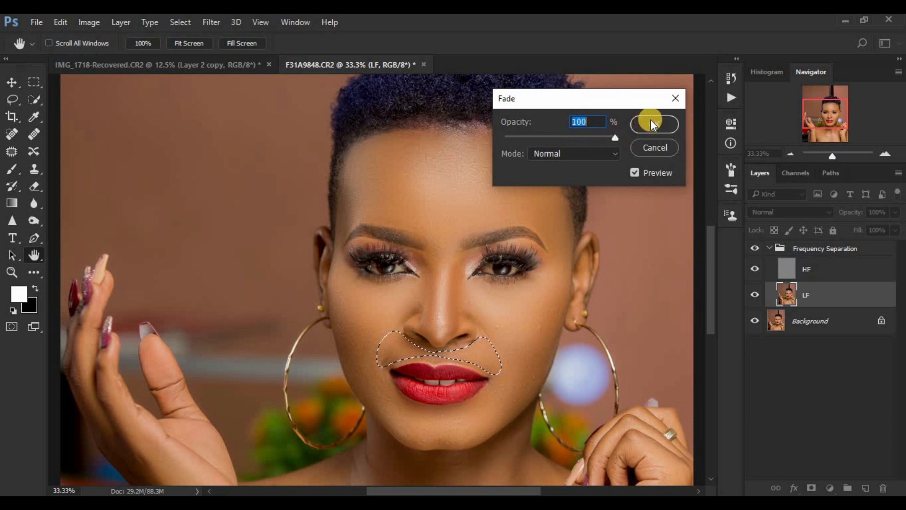
left_click(651, 123)
key("l")
key("ctrl+d")
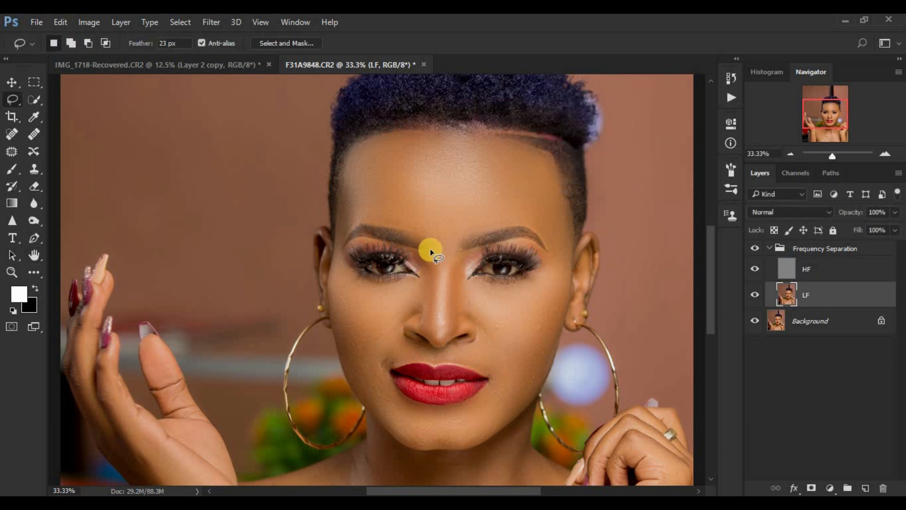
Outline each side of the nose bridge separately, reapply the Gaussian Blur to each, and clear the selection.
mouse_move(435, 288)
left_mouse_down()
mouse_move(420, 327)
mouse_move(400, 317)
mouse_move(421, 270)
left_mouse_up()
right_click(422, 270)
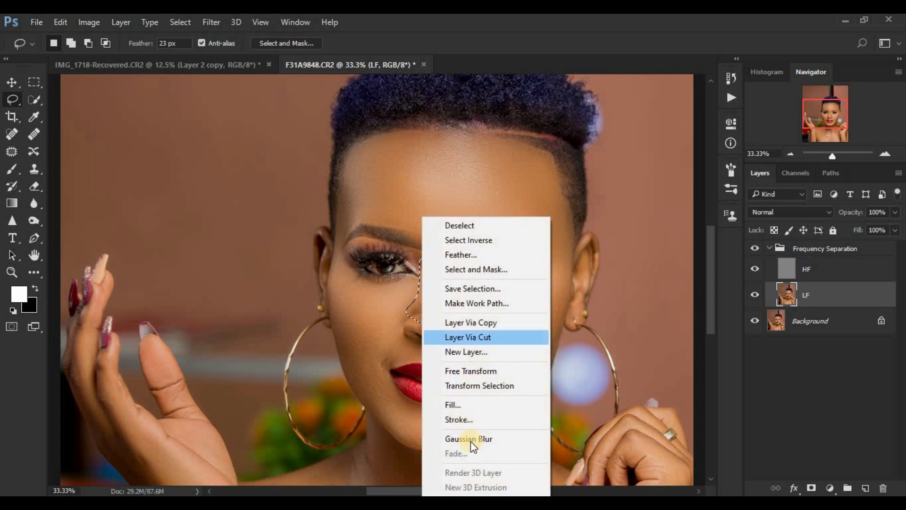
left_click(466, 336)
mouse_move(454, 265)
left_mouse_down()
mouse_move(446, 338)
mouse_move(466, 329)
mouse_move(470, 312)
mouse_move(465, 260)
mouse_move(457, 282)
left_mouse_up()
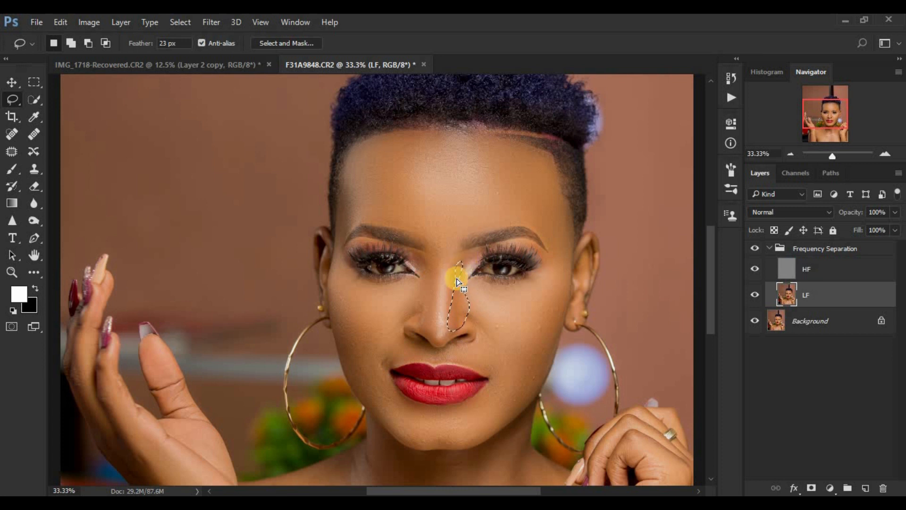
right_click(458, 284)
left_click(517, 434)
left_click(488, 354)
Outline the forearm and outer palm of the open hand and reapply the Gaussian Blur to the selection.
key("ctrl+minus")
key("ctrl+minus")
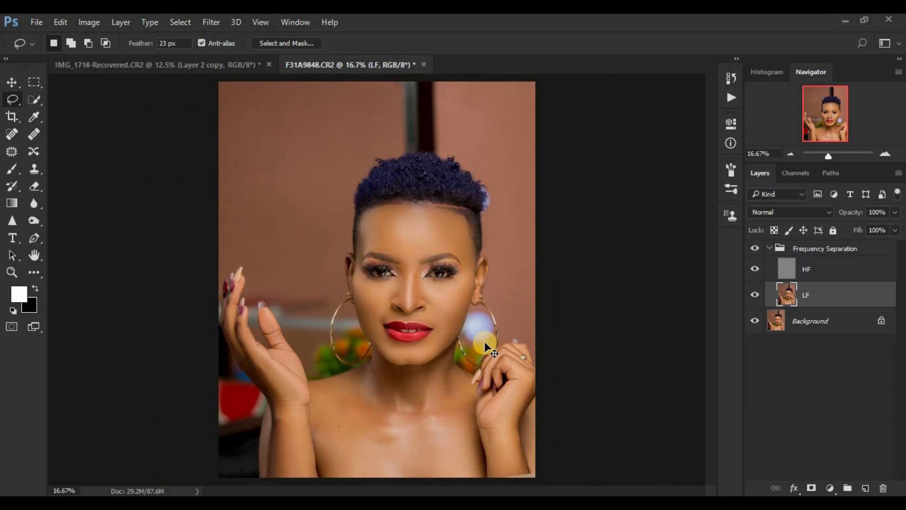
key("ctrl+minus")
key("ctrl+minus")
key("ctrl+plus")
key("ctrl+plus")
mouse_move(304, 441)
left_mouse_down()
mouse_move(285, 488)
mouse_move(276, 408)
mouse_move(282, 418)
left_mouse_up()
right_click(281, 418)
left_click(330, 358)
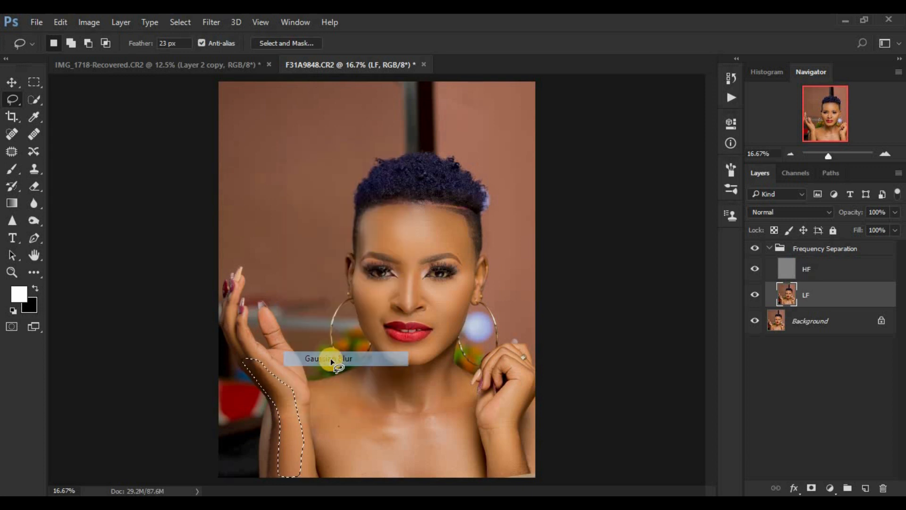
Outline the wrist and forearm of the curled hand, reapply the Gaussian Blur, and clear the selection.
left_click_drag(523, 380, 500, 405)
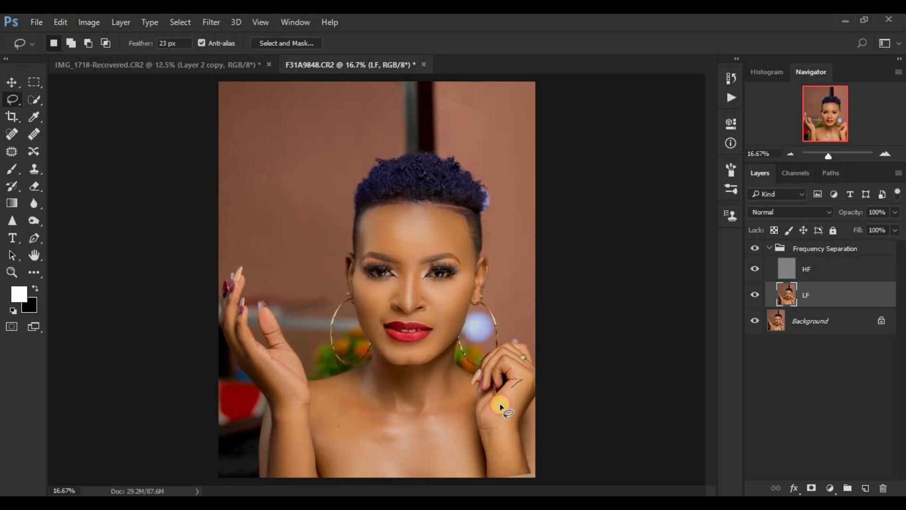
mouse_move(505, 474)
left_mouse_down()
mouse_move(522, 468)
mouse_move(514, 426)
mouse_move(534, 380)
left_mouse_up()
right_click(515, 398)
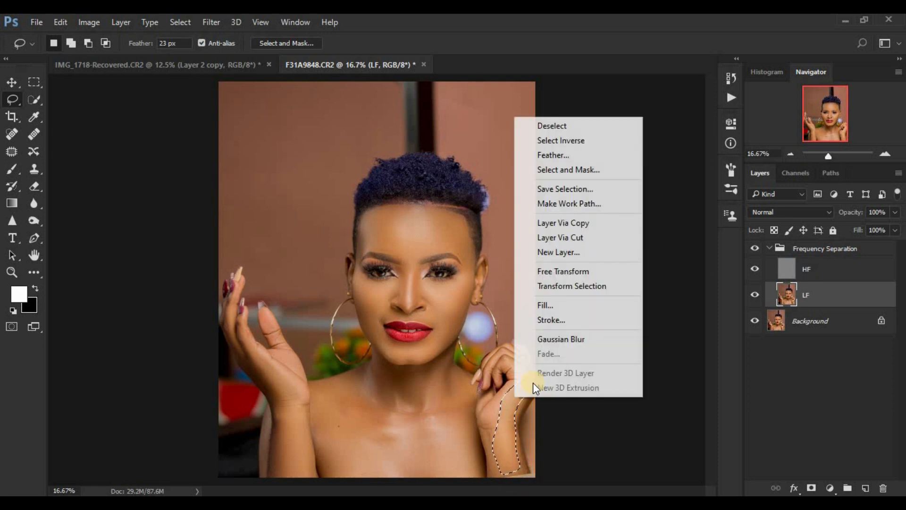
left_click(564, 339)
left_click(581, 373)
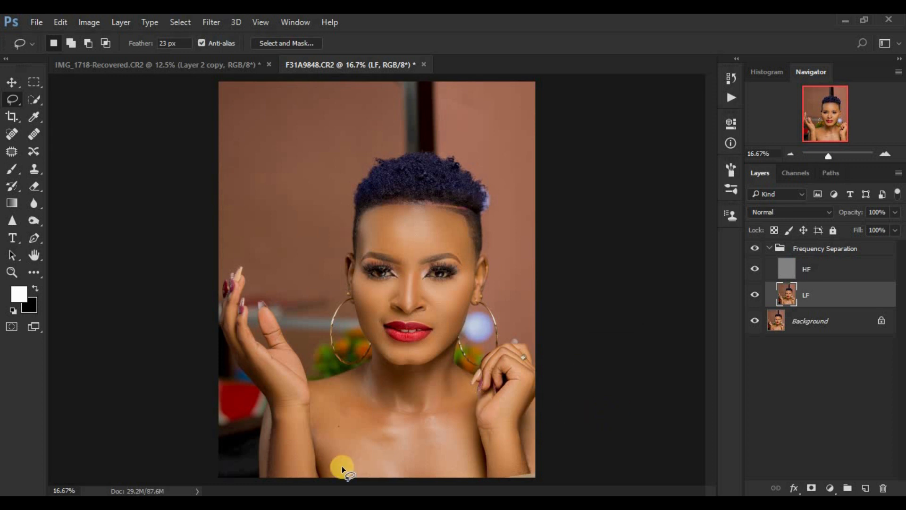
Outline the shoulder and collarbone area beside the open hand, reapply the Gaussian Blur, and clear the selection.
mouse_move(313, 393)
left_mouse_down()
mouse_move(322, 432)
mouse_move(350, 424)
mouse_move(381, 393)
mouse_move(350, 386)
left_mouse_up()
right_click(333, 404)
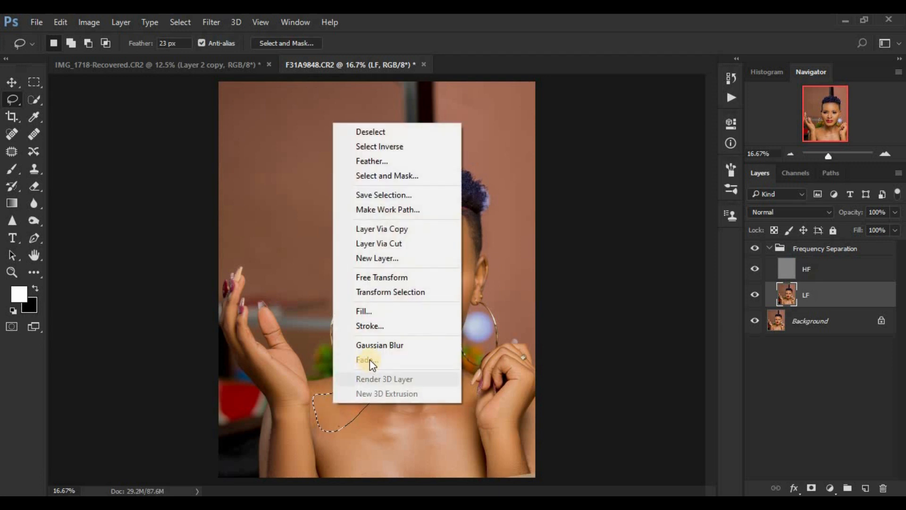
left_click(375, 346)
key("ctrl+d")
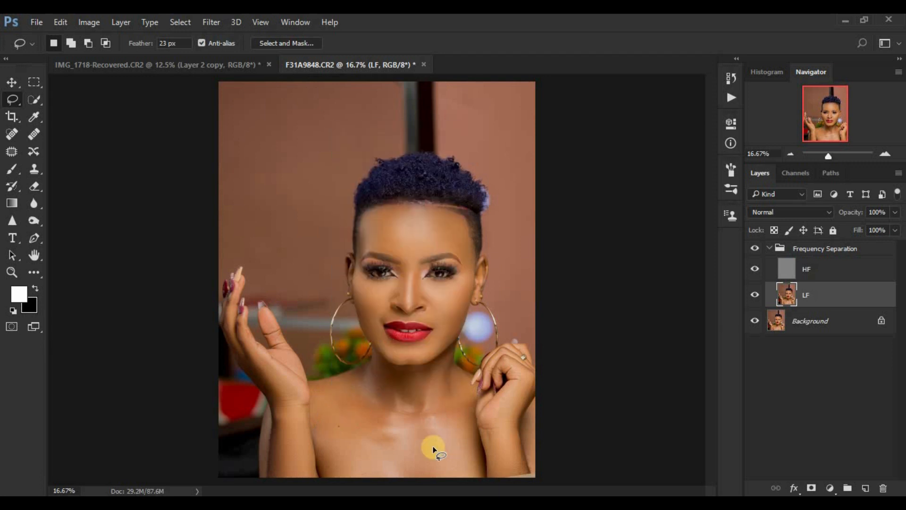
Outline the chest between the arms, reapply the Gaussian Blur, fade it to 34% opacity, and clear the selection.
mouse_move(449, 416)
left_mouse_down()
mouse_move(361, 425)
mouse_move(367, 490)
left_mouse_up()
left_click_drag(474, 423, 433, 442)
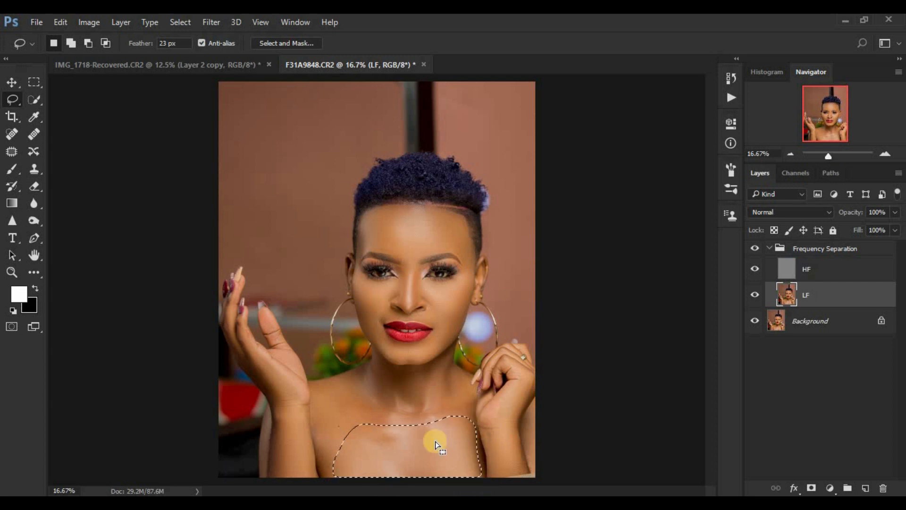
right_click(434, 443)
left_click(478, 387)
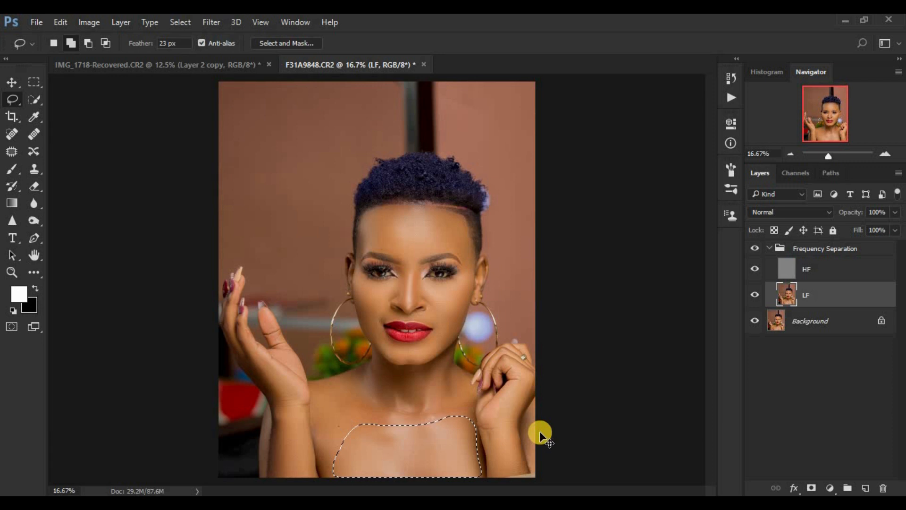
key("ctrl+shift+f")
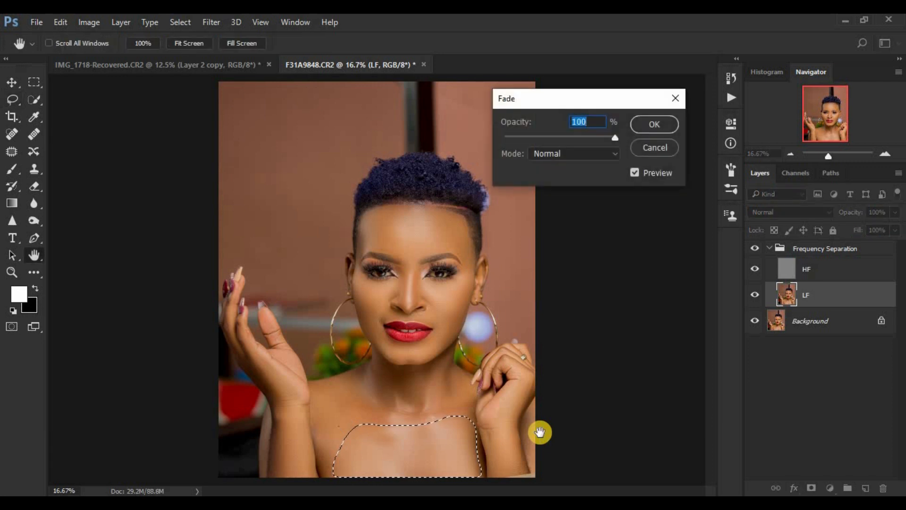
type("34")
key("Return")
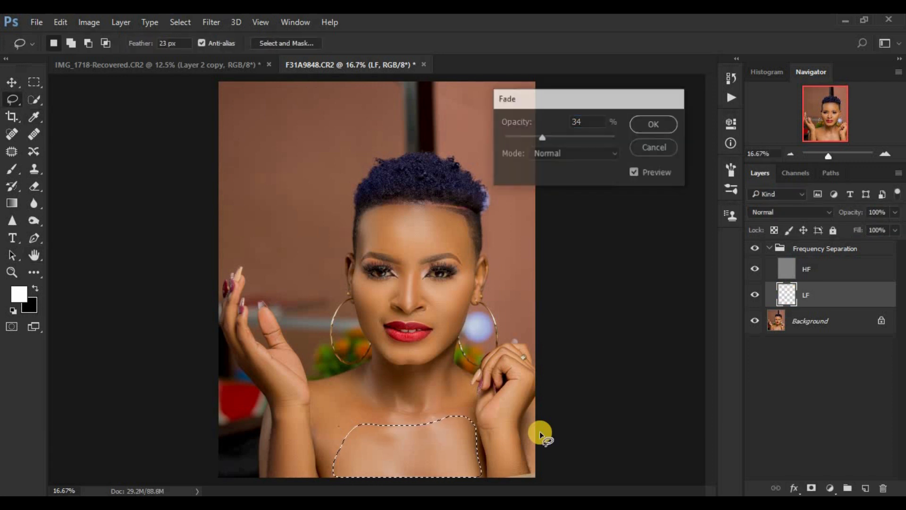
key("ctrl+d")
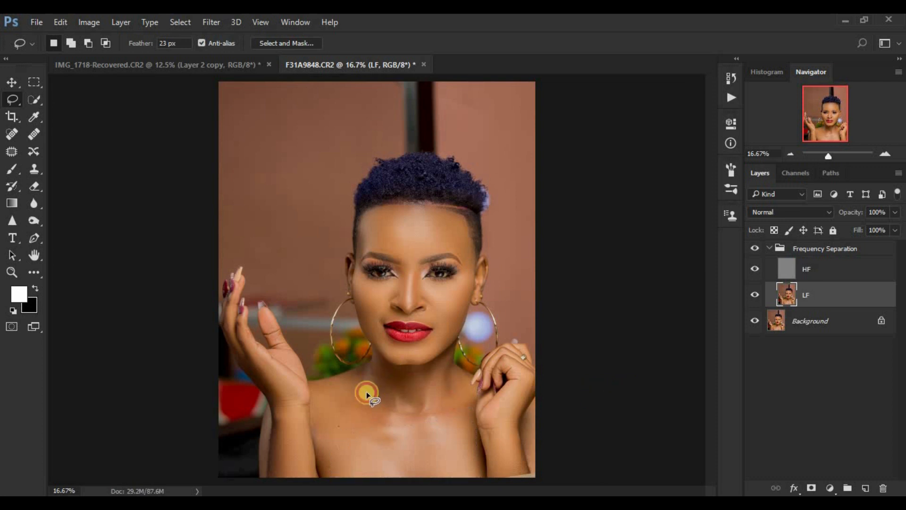
Outline the neck, reapply the Gaussian Blur faded to 45%, and compare the portrait with the Frequency Separation group hidden and shown.
left_click_drag(449, 373, 399, 376)
right_click(400, 378)
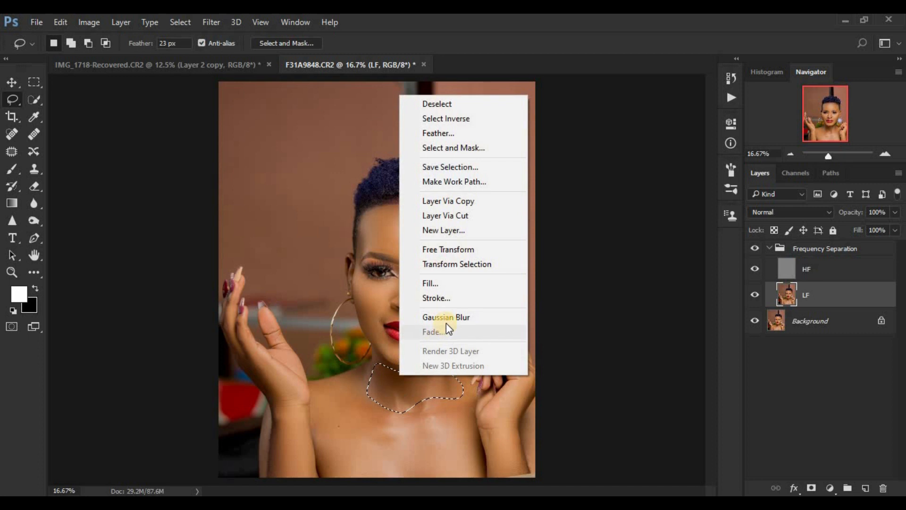
left_click(503, 349)
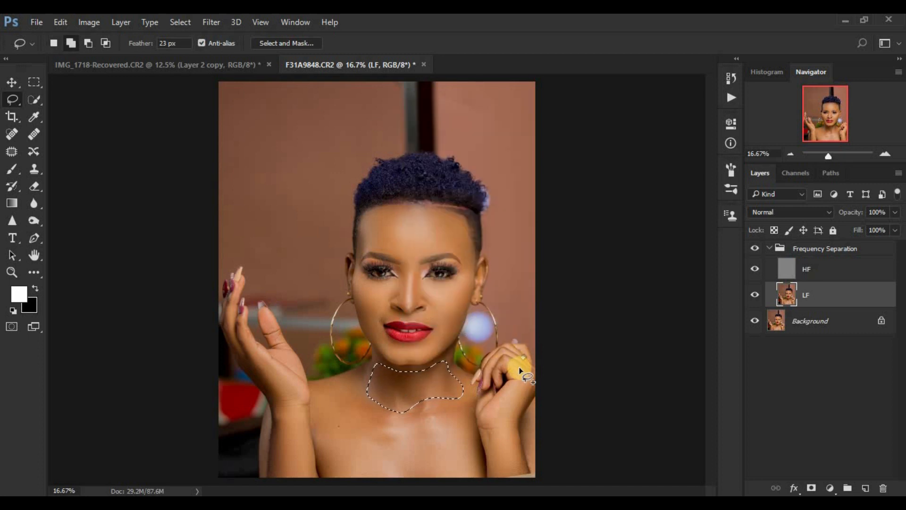
key("ctrl+shift+f")
type("45")
key("Return")
left_click(754, 252)
left_click(755, 251)
left_click(754, 251)
left_click(754, 252)
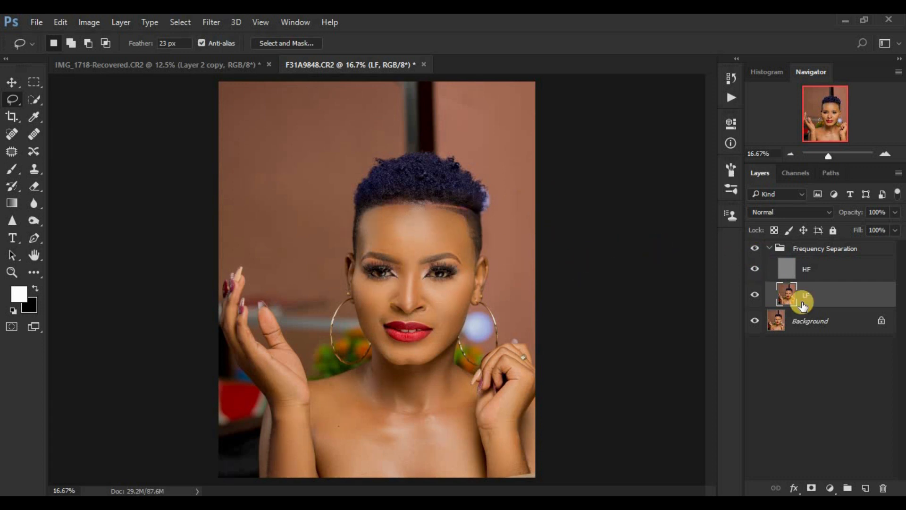
Set up the Clone Stamp on the HF layer with a size 25 brush that samples the current layer only.
left_click(818, 269)
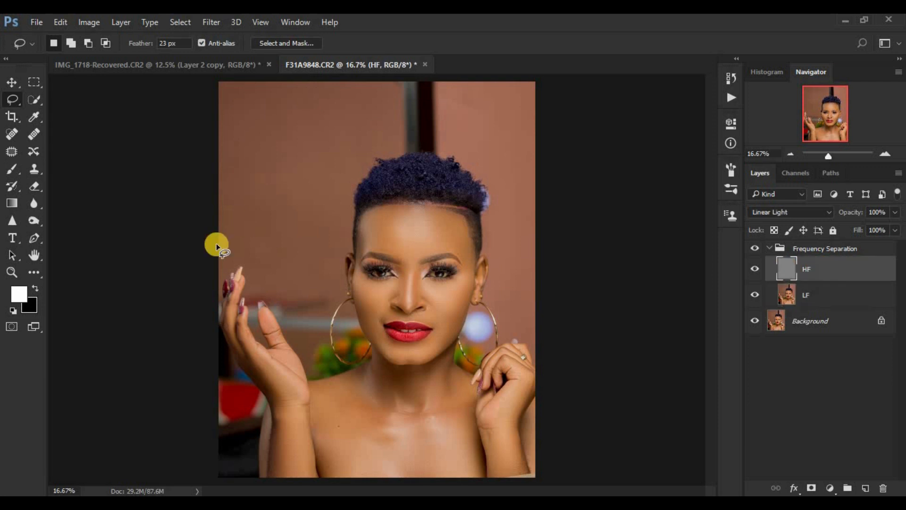
left_click(29, 167)
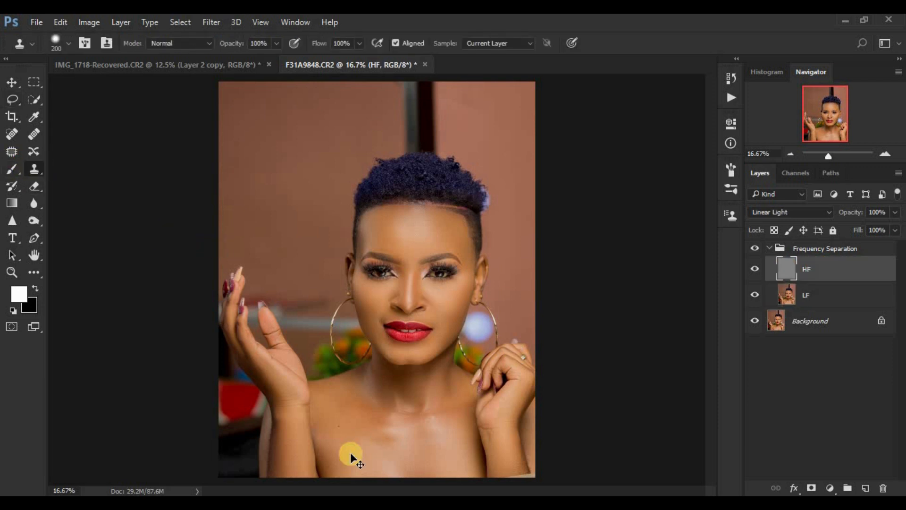
key("ctrl+plus")
key("ctrl+plus")
key("ctrl+plus")
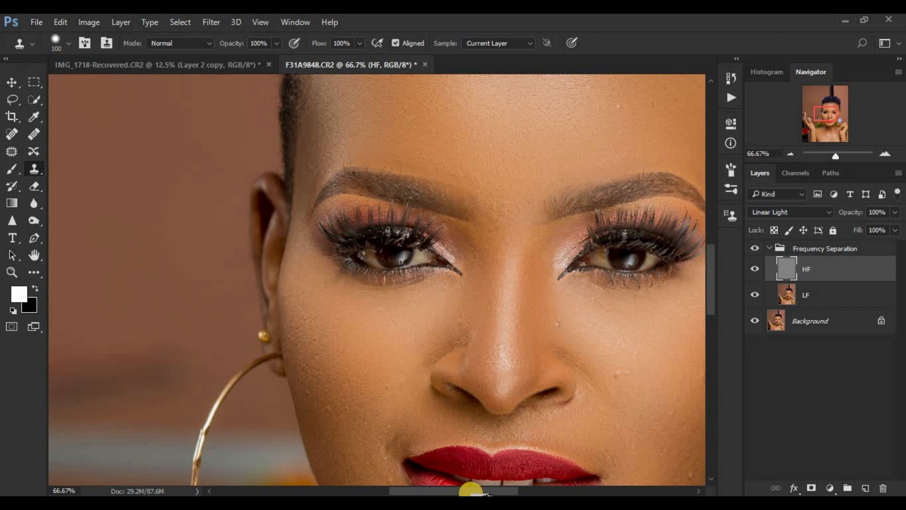
left_click_drag(471, 491, 488, 491)
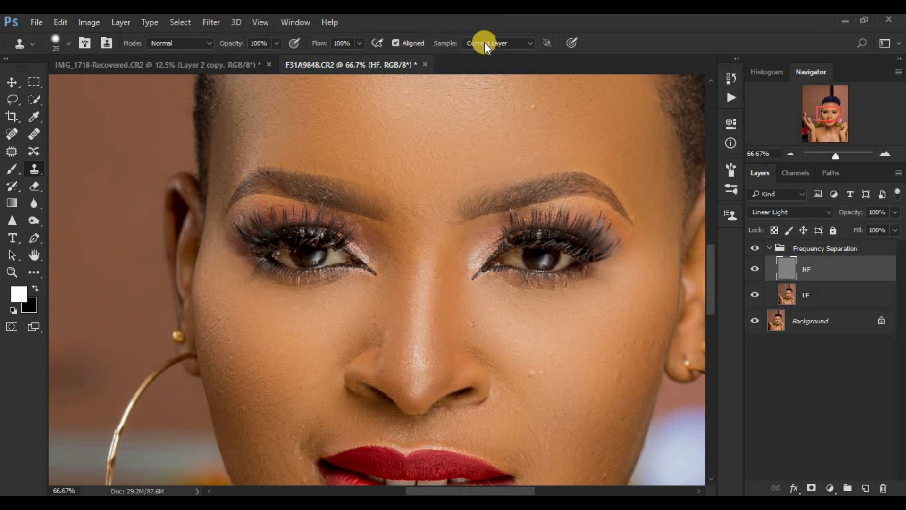
left_click(511, 43)
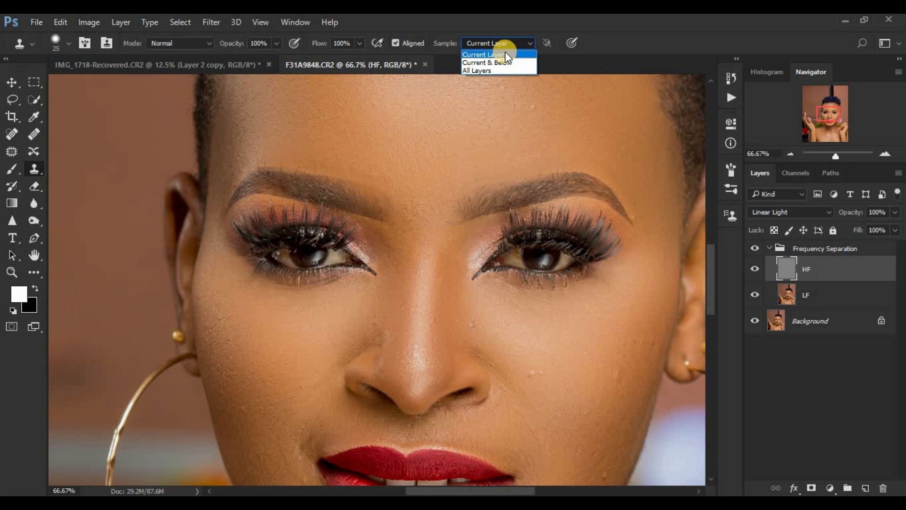
left_click(505, 53)
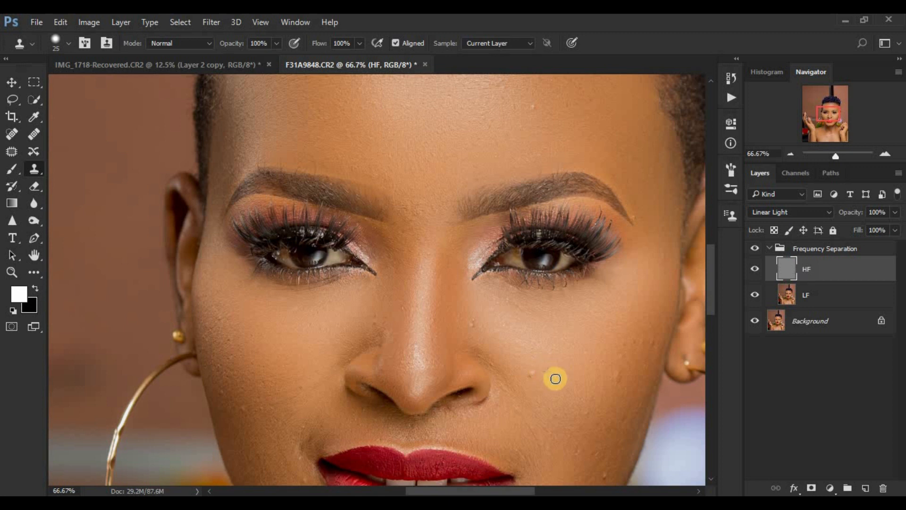
Clone clean texture over the blemishes on the inner cheek, beside the nose, and on the upper nose bridge.
left_click(533, 378)
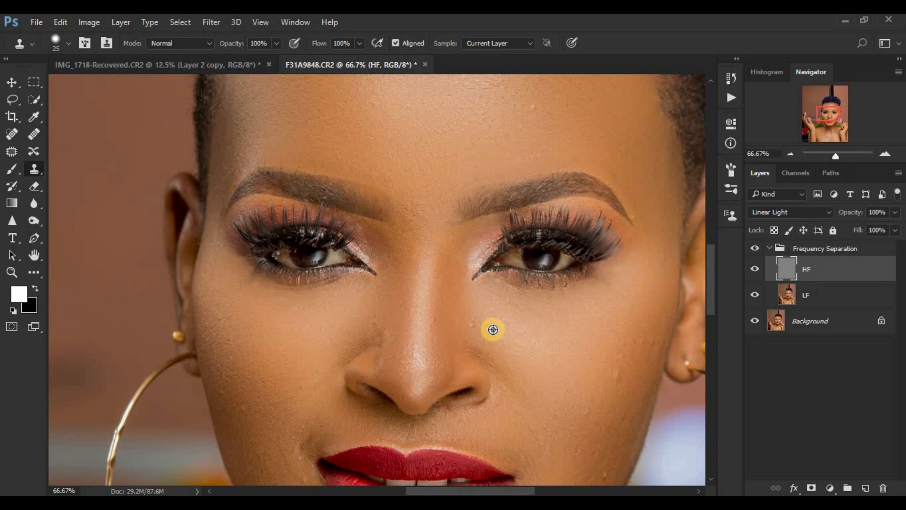
left_click(474, 330)
left_click(373, 333)
left_click(395, 313)
left_click(409, 314, "alt")
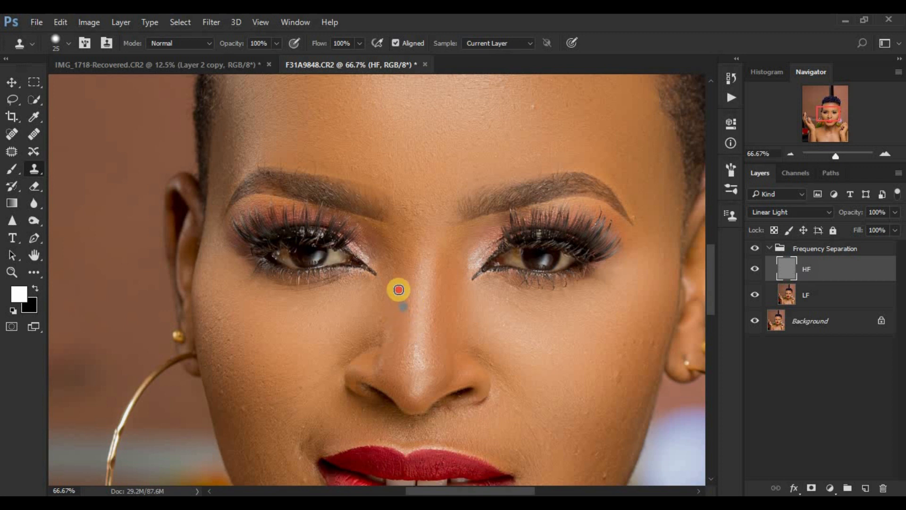
Clone clean skin texture over the bumps on the outer cheek in the image's left half, working up toward the ear.
left_click(321, 337)
left_click(257, 382, "alt")
left_click(239, 375)
left_click(245, 376, "alt")
left_click(233, 374)
left_click(238, 375, "alt")
left_click(220, 379)
left_click(227, 361)
left_click(244, 362, "alt")
left_click(227, 350)
left_click(242, 344, "alt")
left_click(231, 339)
left_click(233, 323, "alt")
left_click(217, 316)
Clone nearby texture over the remaining bumps on the lower part of the cheek in the image's left half.
left_click(259, 403)
left_click(252, 412, "alt")
left_click(244, 398)
left_click(233, 396, "alt")
left_click(222, 390)
Clone clean texture over the bumps on the outer cheek in the image's right half, from near the ear down to the jaw.
left_click(597, 407)
left_click(616, 400, "alt")
left_click(618, 386)
left_click(628, 373)
left_click(634, 368, "alt")
left_click(623, 361)
left_click(635, 338)
left_click(641, 361, "alt")
left_click(641, 335)
left_click(651, 345, "alt")
left_click(655, 312)
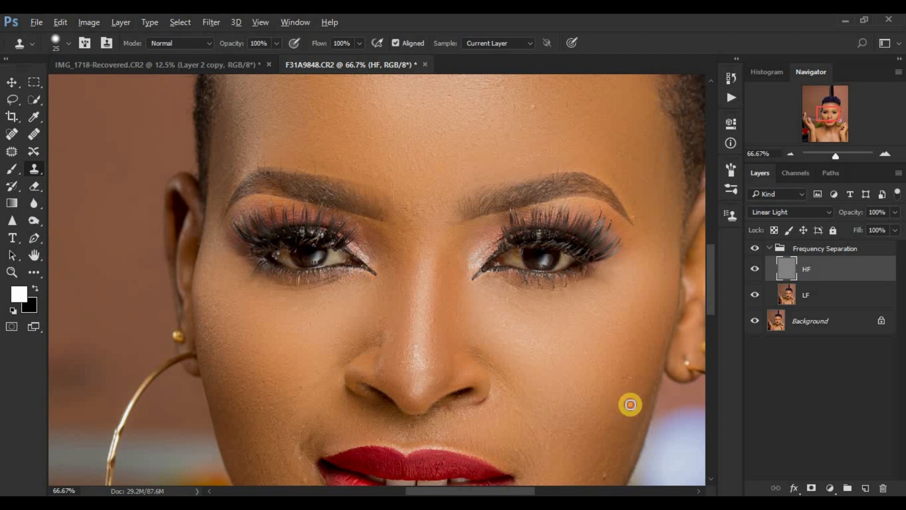
left_click(618, 458, "alt")
left_click(604, 477)
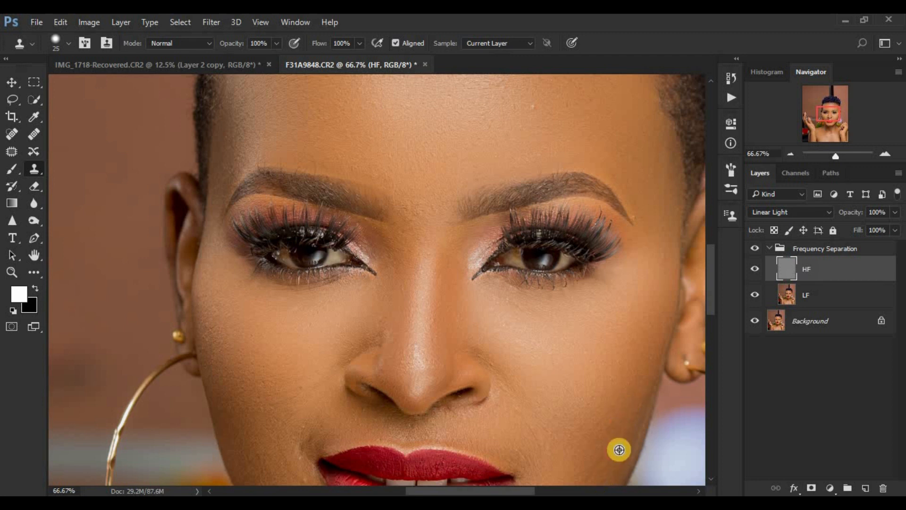
Clone out the small blemishes along the smile line in the image's right half and on the nose bridge.
left_click(517, 413)
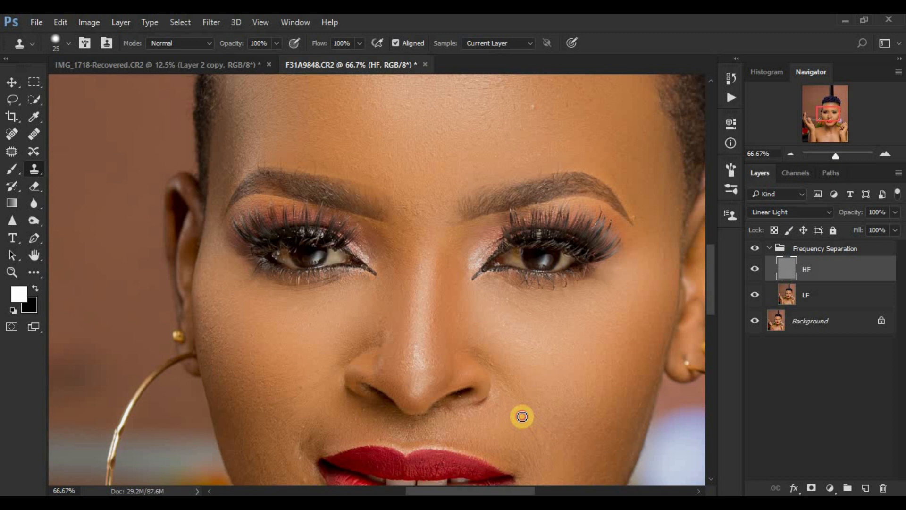
left_click(508, 359, "alt")
left_click(537, 368)
left_click(434, 330, "alt")
left_click(419, 314)
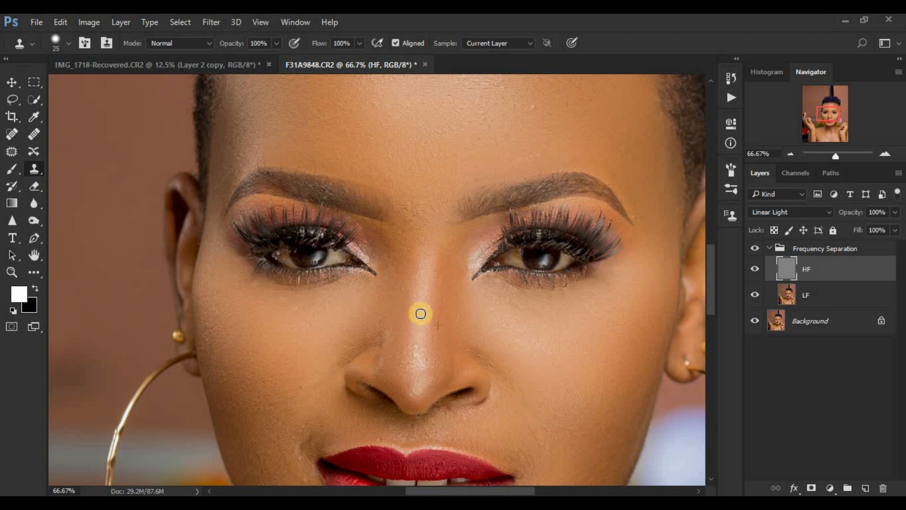
Clone out the small spots beside the nose, under the eye, on the outer cheek, and between the eyebrows.
left_click(386, 323)
left_click(328, 323, "alt")
left_click(319, 317)
left_click(300, 310)
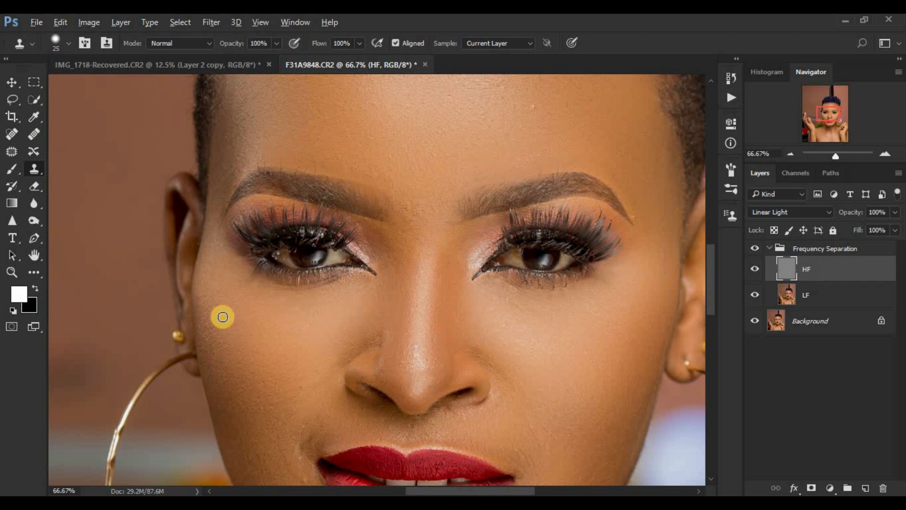
left_click(209, 323)
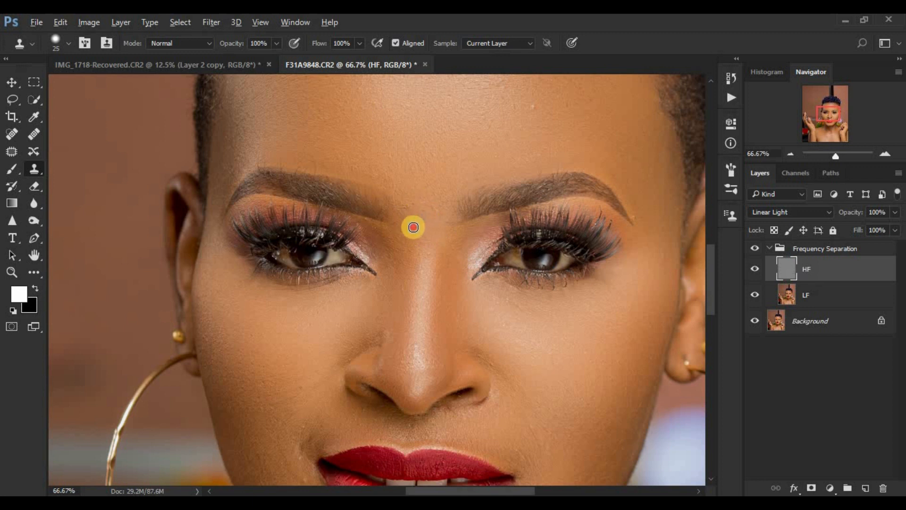
left_click(410, 235)
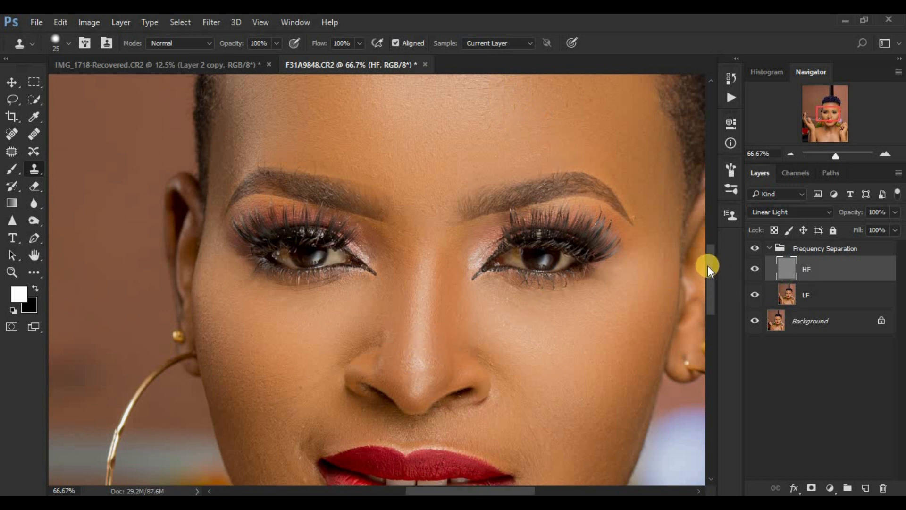
left_click(658, 275, "alt")
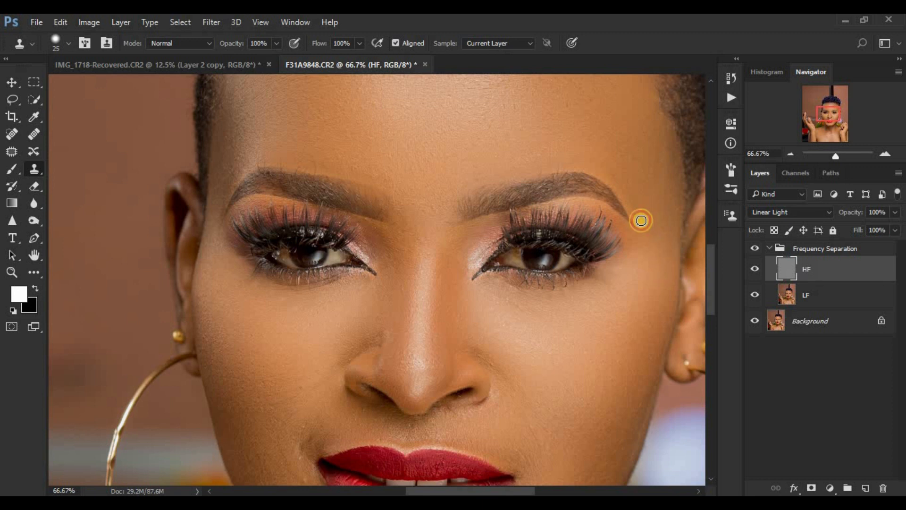
Clone smooth texture over the blemishes on the lower cheek beside the mouth corner in the image's right half.
left_click_drag(709, 278, 710, 326)
left_click(554, 313, "alt")
mouse_move(530, 317)
left_mouse_down()
mouse_move(547, 231)
mouse_move(548, 242)
left_mouse_up()
left_click(545, 287, "alt")
left_click(518, 263)
left_click(554, 258, "alt")
left_click(564, 237, "alt")
left_click(571, 250, "alt")
left_click(589, 260)
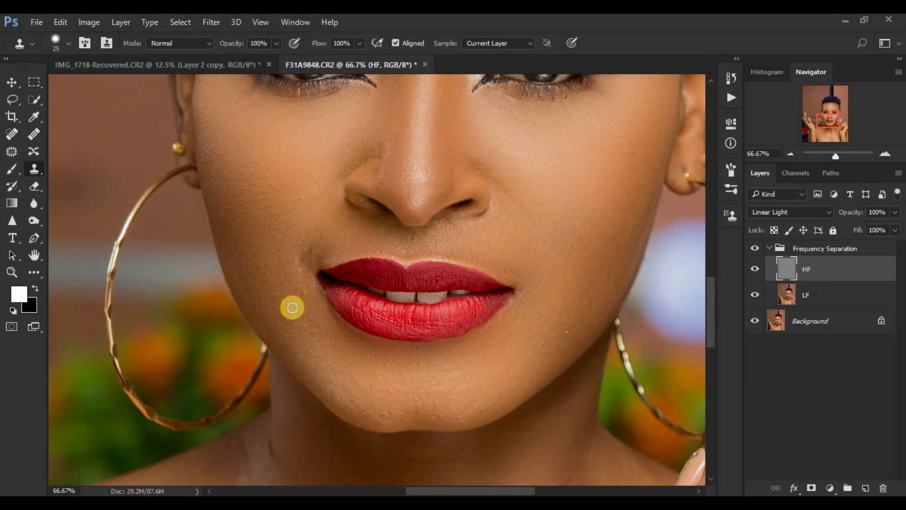
Clone clean texture over the bumps below and outside the mouth corner in the image's left half.
left_click(303, 291)
left_click(320, 322, "alt")
left_click(316, 332)
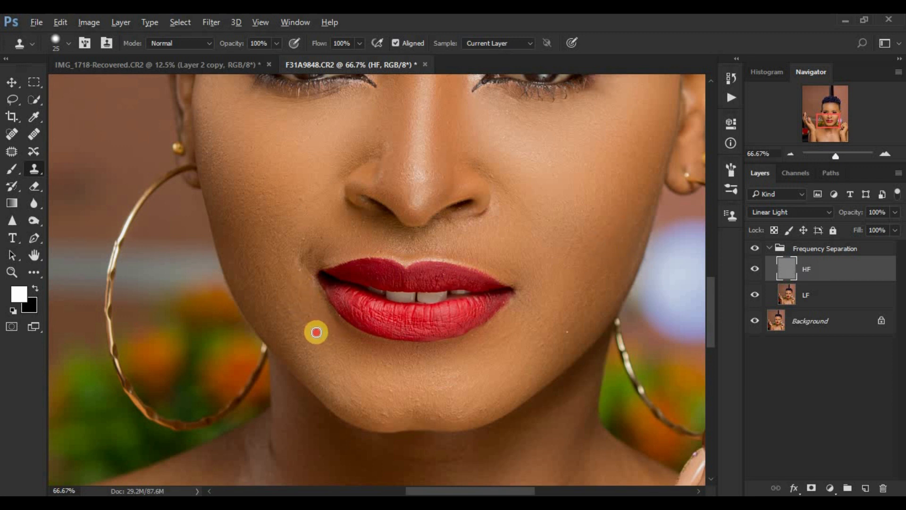
left_click(286, 277, "alt")
left_click(277, 245, "alt")
left_click(287, 289)
left_click(259, 268, "alt")
left_click(273, 281)
left_click(268, 262, "alt")
left_click(285, 277)
Clone over the rough texture just above and beside the mouth corner in the image's left half.
left_click(297, 278, "alt")
mouse_move(302, 254)
left_mouse_down()
mouse_move(304, 234)
mouse_move(323, 233)
mouse_move(293, 227)
mouse_move(306, 245)
left_mouse_up()
left_click(302, 269, "alt")
left_click(299, 271, "alt")
left_click(304, 284, "alt")
left_click(299, 275)
Clone clean texture over the skin between the nose and upper lip, using a size 15 brush near the nostril.
left_click(397, 240, "alt")
left_click_drag(436, 234, 411, 236)
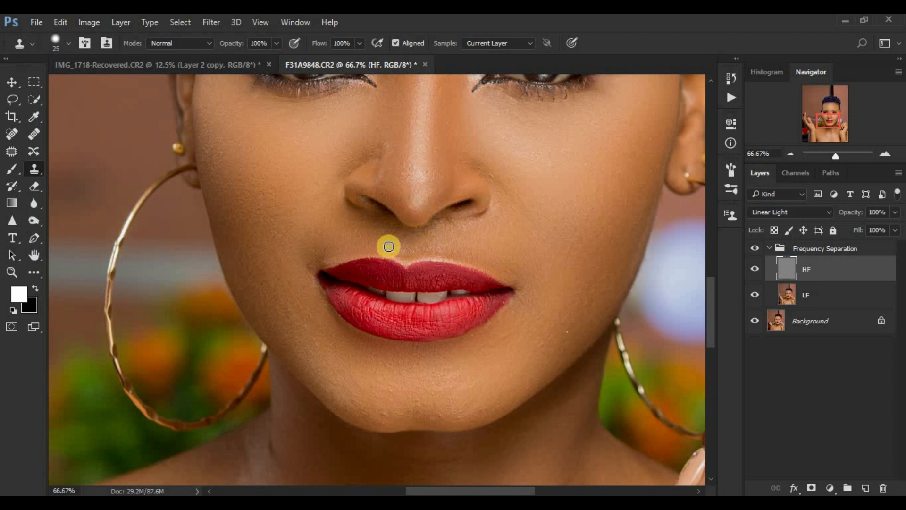
left_click(391, 254, "alt")
left_click(376, 248)
left_click(383, 241)
left_click(373, 230)
left_click(362, 221)
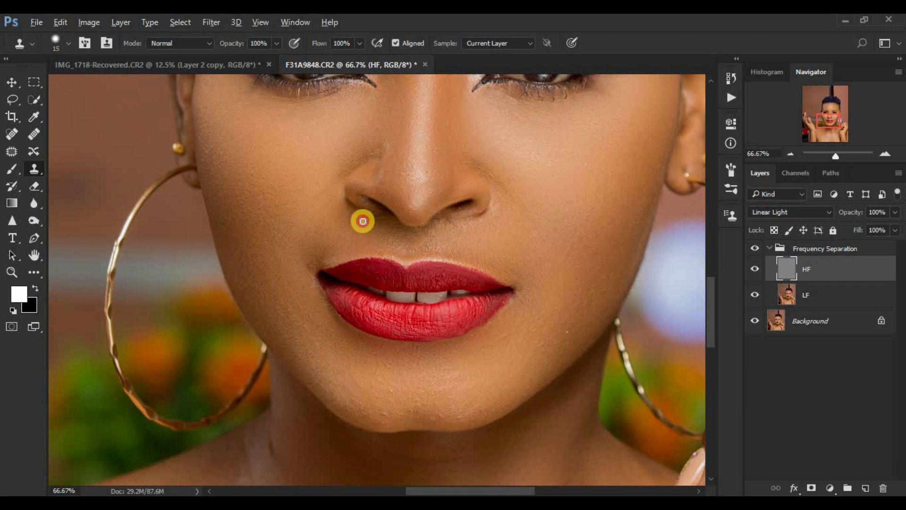
Clone out the bumps on the chin and the small bright spot on the nearby jaw with a size 25 brush.
left_click(563, 345, "alt")
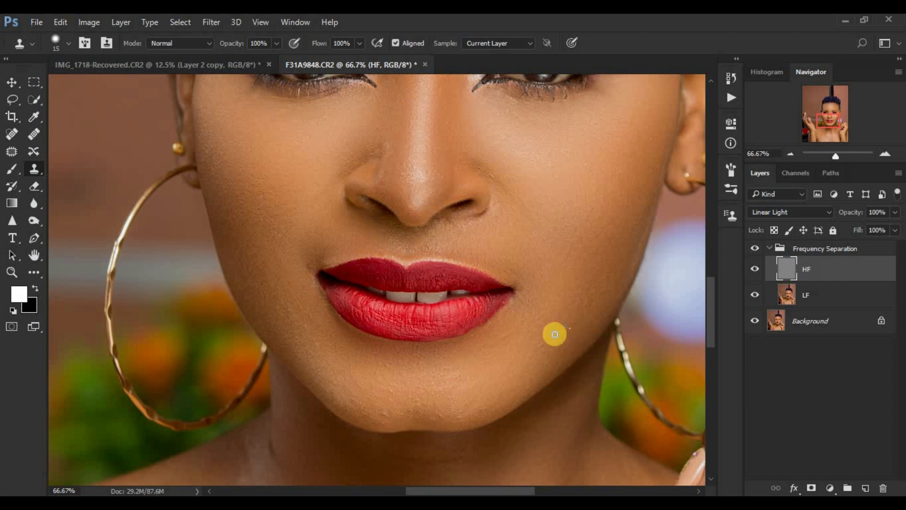
key("bracketright")
left_click(533, 329, "alt")
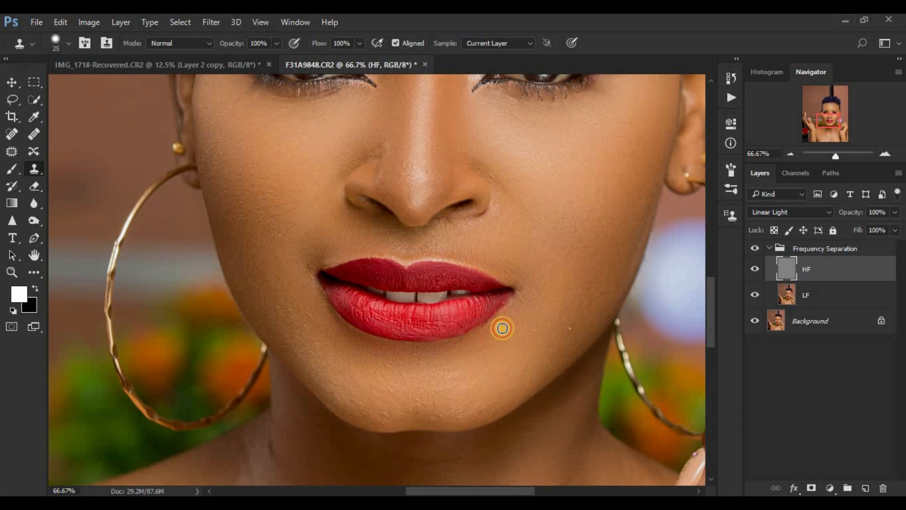
left_click_drag(391, 415, 389, 400)
left_click(407, 388)
left_click(384, 395)
left_click(573, 344, "alt")
left_click(570, 328)
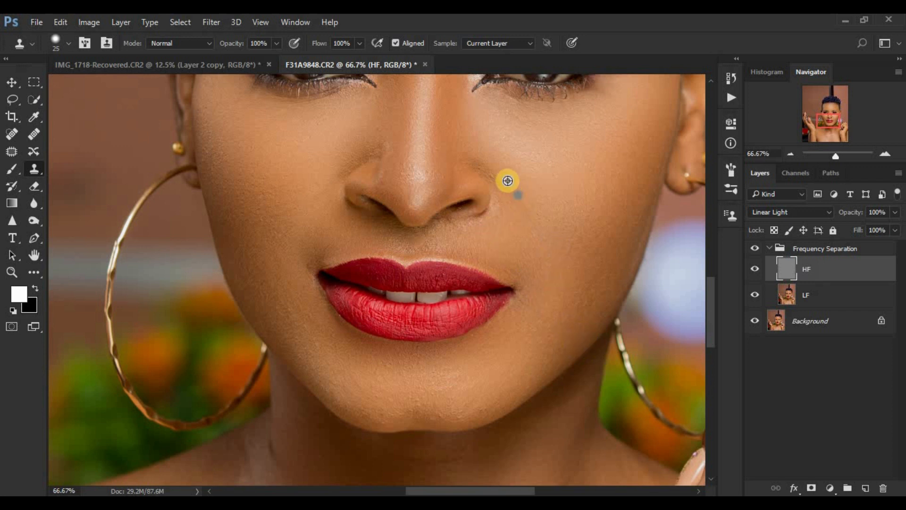
Clone smooth texture over the creases on both sides of the nose and the remaining bumps on the chin.
left_click_drag(491, 166, 477, 164)
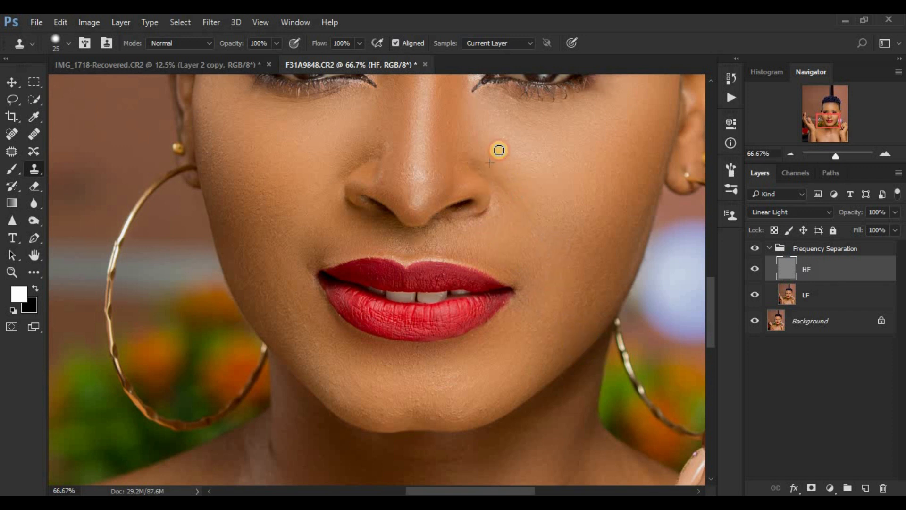
left_click(511, 139, "alt")
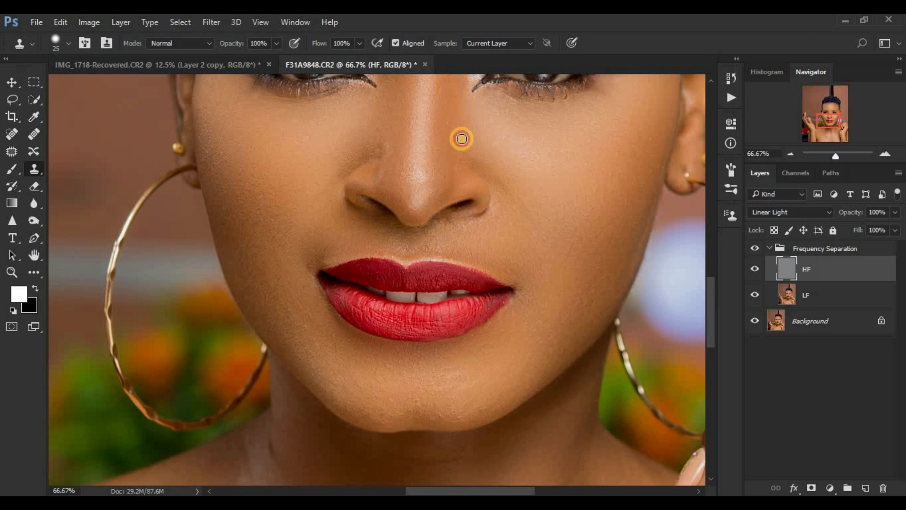
left_click(372, 130, "alt")
left_click_drag(379, 139, 383, 155)
left_click(372, 144)
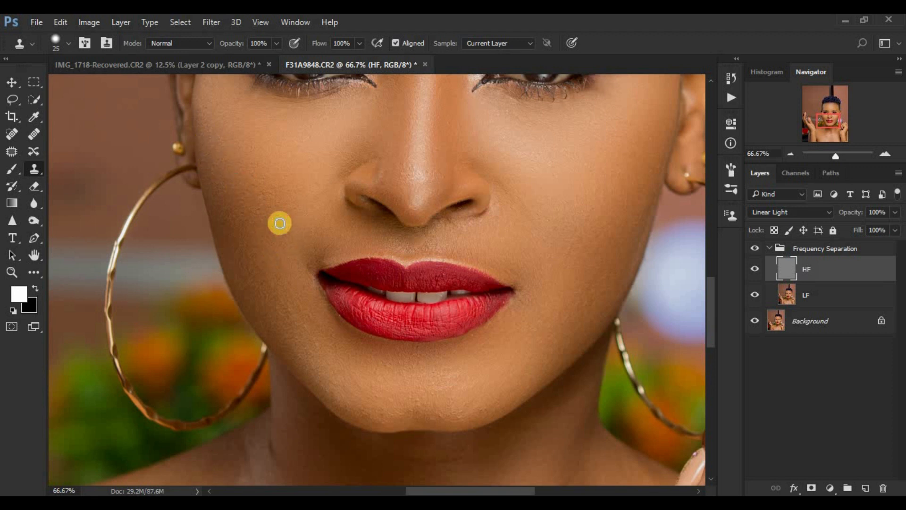
left_click(319, 333, "alt")
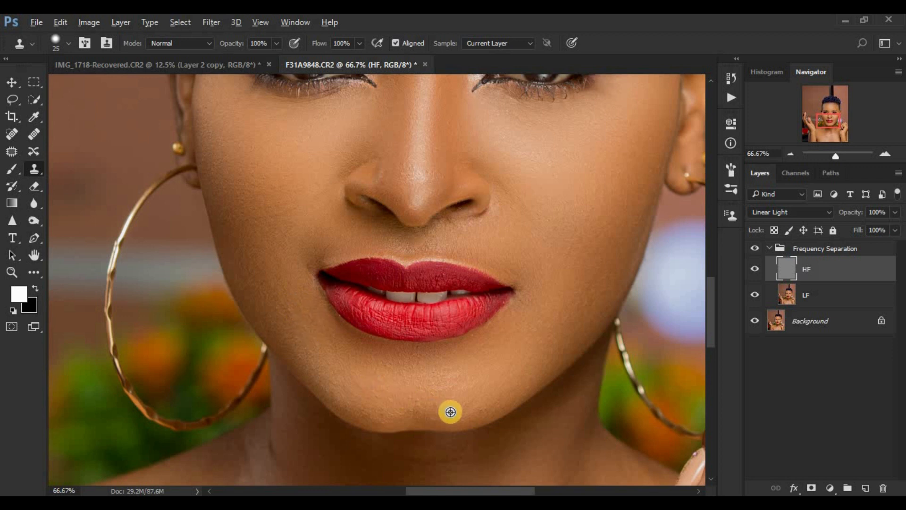
left_click(491, 403, "alt")
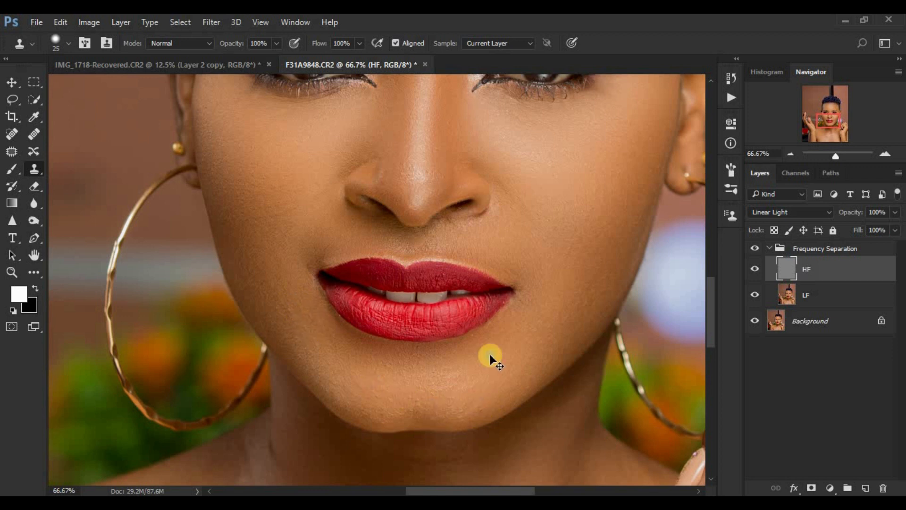
Clone clean texture over the fine hairs and bumps on the forehead in the image's right half.
key("ctrl+minus")
key("ctrl+minus")
key("ctrl+minus")
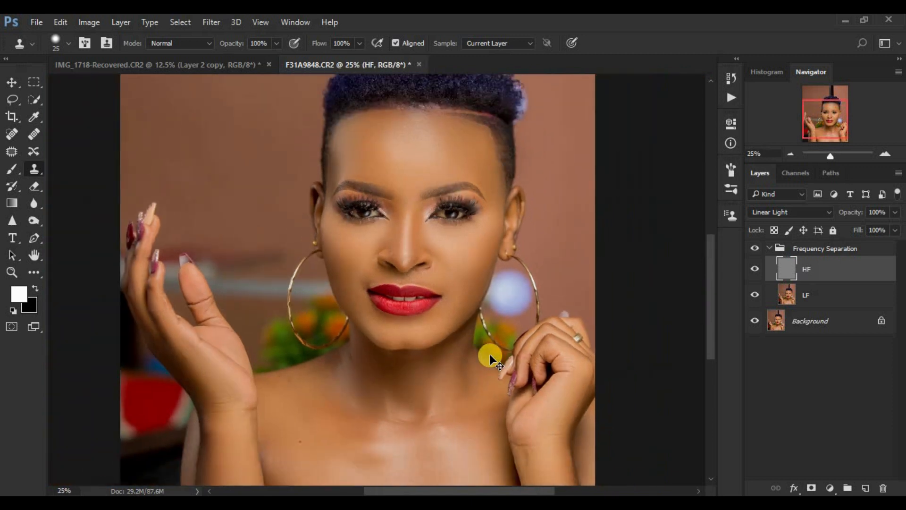
key("ctrl+plus")
left_click_drag(715, 313, 709, 279)
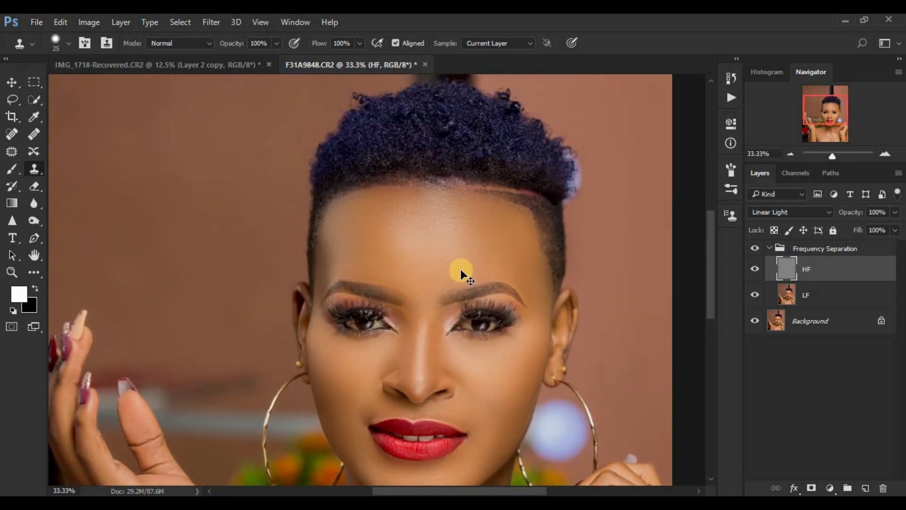
key("ctrl+plus")
key("ctrl+plus")
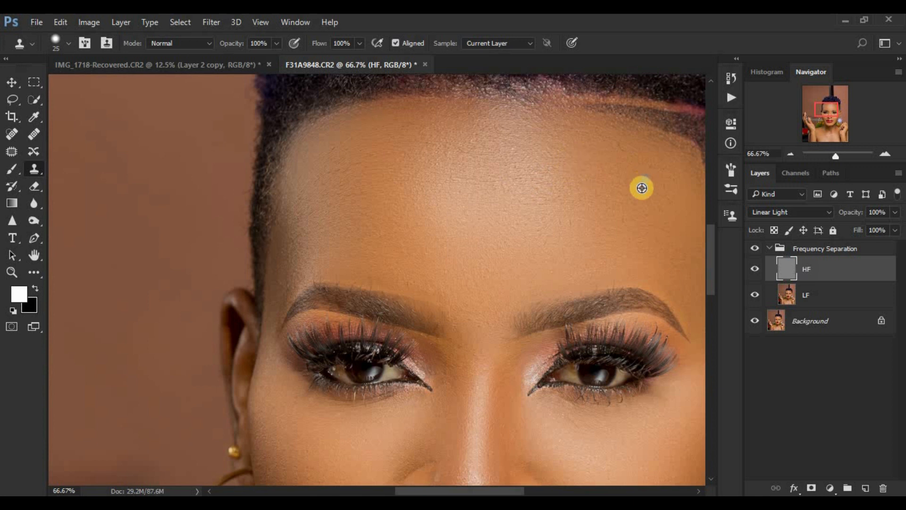
left_click_drag(642, 155, 619, 178)
left_click(562, 205, "alt")
left_click(536, 195)
left_click(565, 192, "alt")
left_click(544, 192)
Clone clean skin texture over the fine lines and bumps across the forehead's center with a size 25 brush.
left_click(533, 186, "alt")
left_click(539, 176)
left_click(537, 180, "alt")
left_click(520, 175)
left_click(518, 184, "alt")
left_click(505, 177)
left_click(503, 184, "alt")
left_click(488, 182)
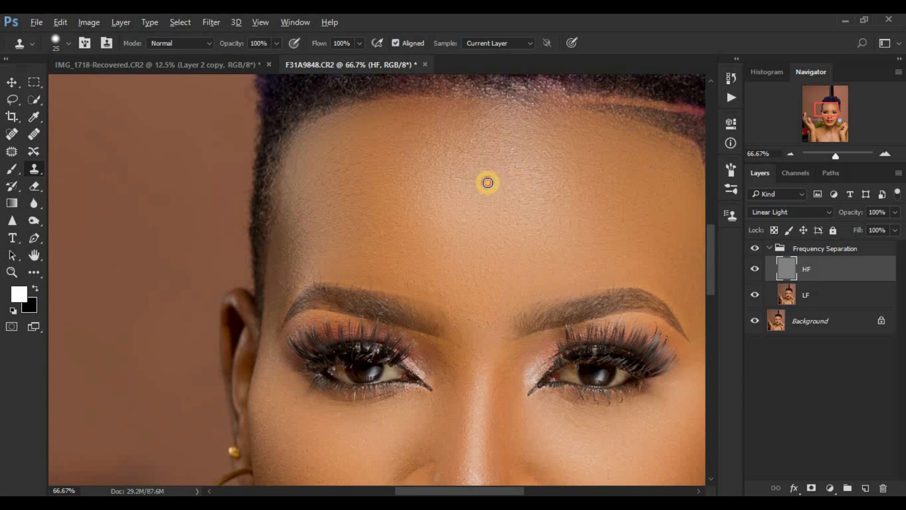
left_click(491, 183, "alt")
left_click(463, 182)
Clone smooth texture over the remaining fine hairs in the forehead's upper center and toward its image-left side.
left_click(526, 149, "alt")
left_click(515, 148)
left_click(512, 190, "alt")
left_click(501, 178)
left_click(490, 186, "alt")
left_click(485, 174)
left_click(460, 165, "alt")
left_click(396, 167)
left_click(350, 166, "alt")
Clone skin texture over small flaws around the eyes with a smaller brush, and undo the last stroke.
left_click(384, 352, "alt")
left_click(432, 350)
left_click(675, 404)
key("ctrl+z")
Clone clean texture over the creases at the base of the neck and under the chin with a size 30 brush.
key("ctrl+minus")
key("ctrl+minus")
key("ctrl+minus")
key("ctrl+minus")
key("ctrl+minus")
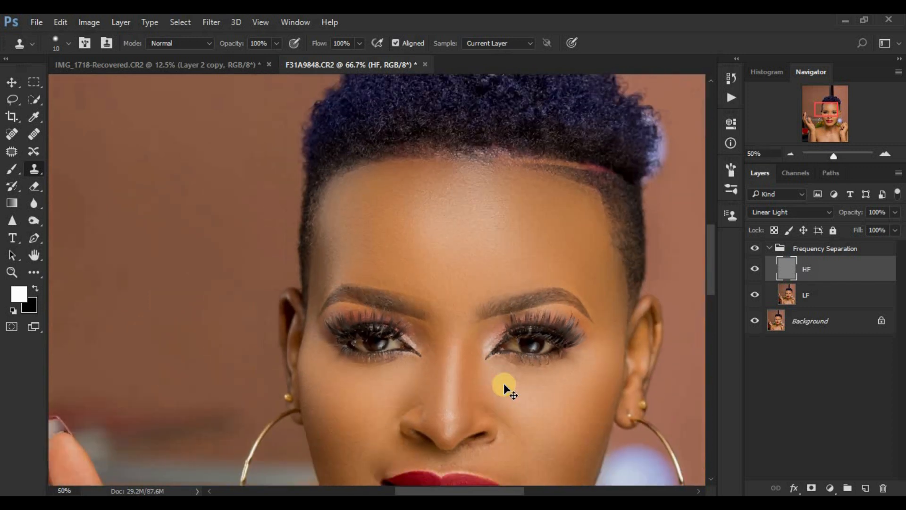
key("ctrl+plus")
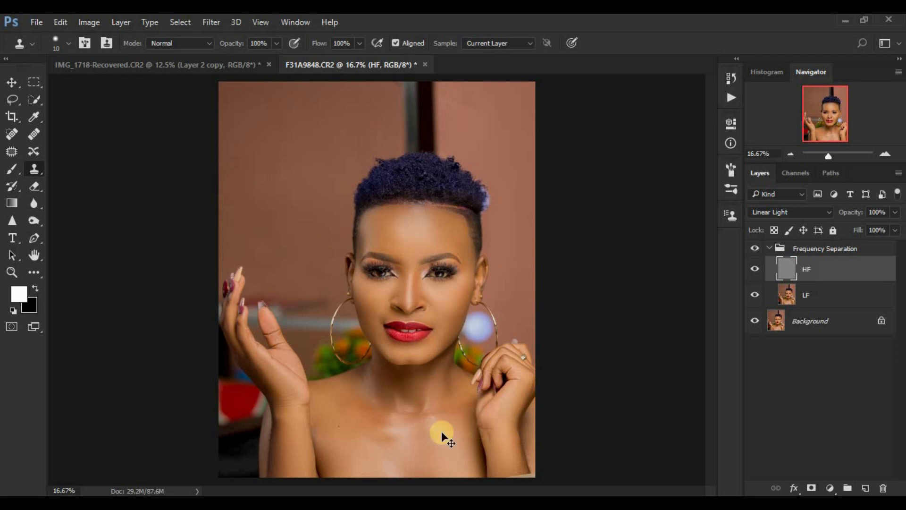
key("ctrl+plus")
left_click_drag(710, 319, 703, 359)
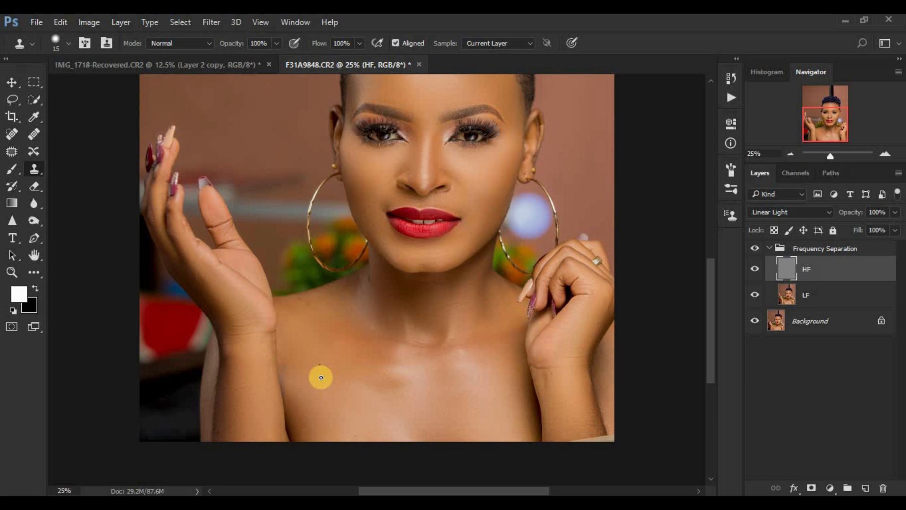
left_click(435, 356, "alt")
left_click(417, 344)
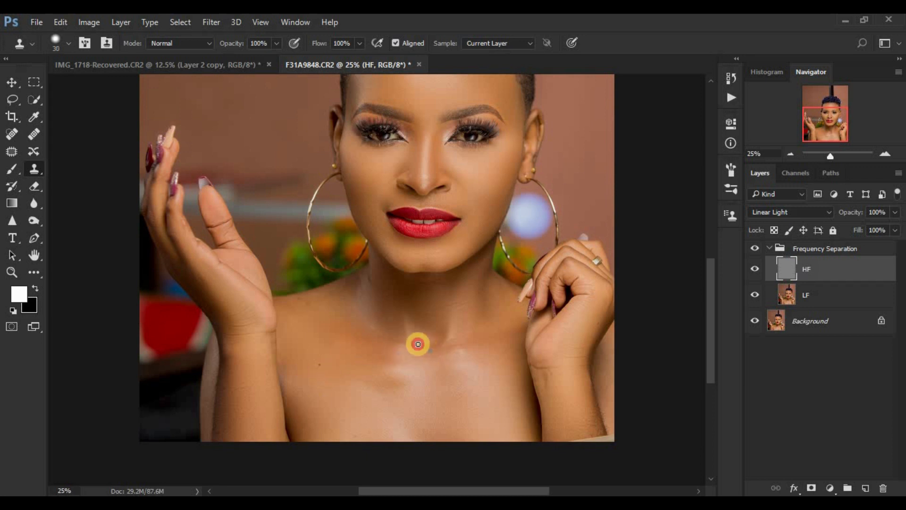
left_click(427, 349, "alt")
left_click(419, 334)
left_click(441, 287, "alt")
left_click(411, 282)
left_click(436, 302)
left_click(376, 276)
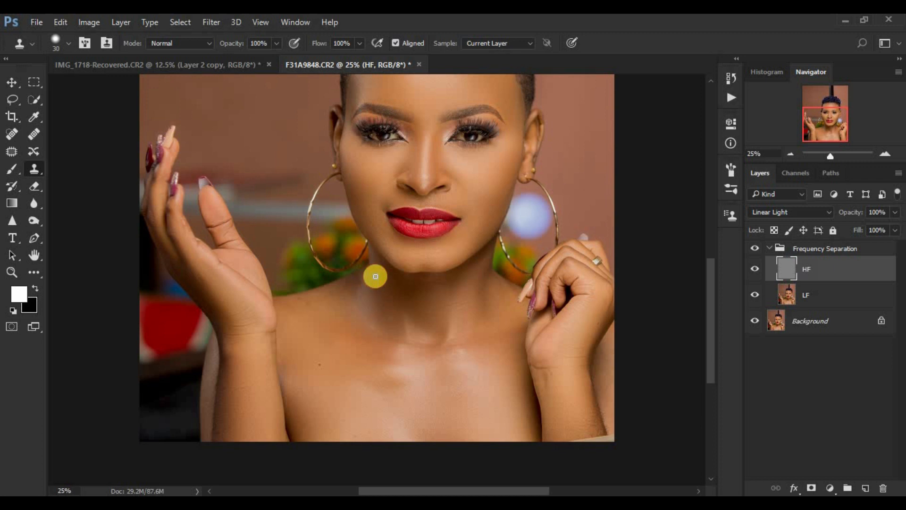
Clone clean texture over the dark mole and uneven skin on the chest and shoulders with a size 45 brush.
key("bracketright")
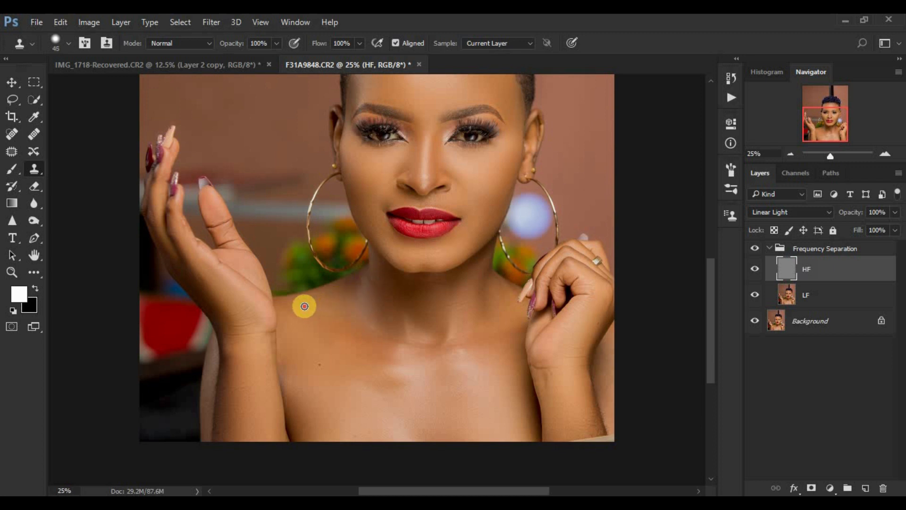
left_click(512, 367)
left_click(546, 380)
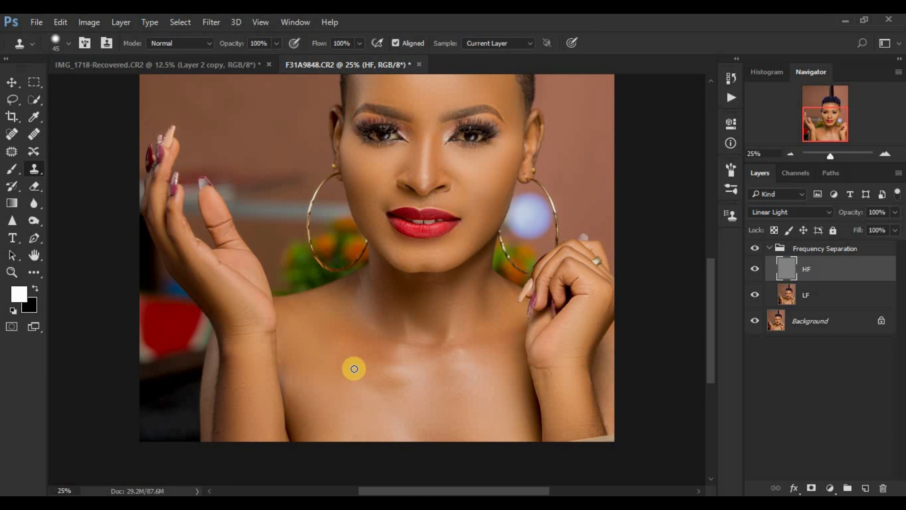
Compare the whole portrait with and without the Frequency Separation group.
key("ctrl+minus")
key("ctrl+minus")
key("ctrl+plus")
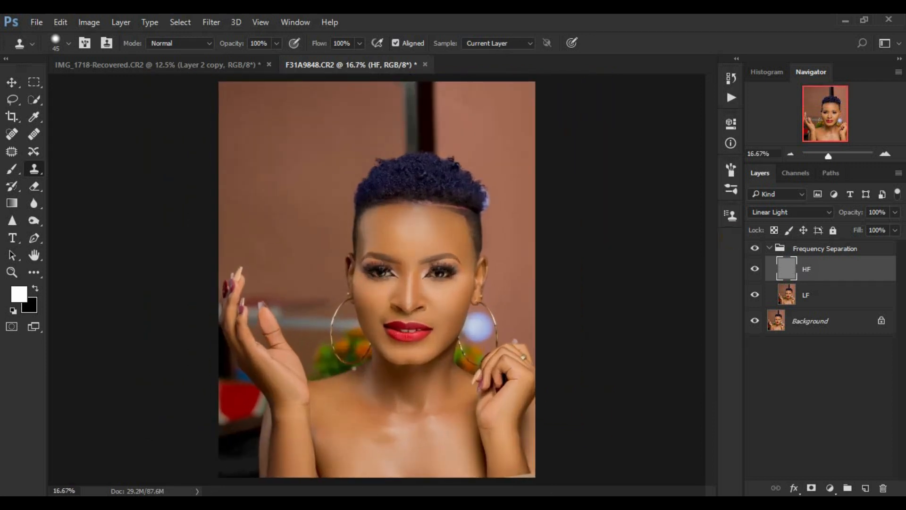
left_click(756, 247)
left_click(756, 248)
left_click(755, 248)
left_click(756, 247)
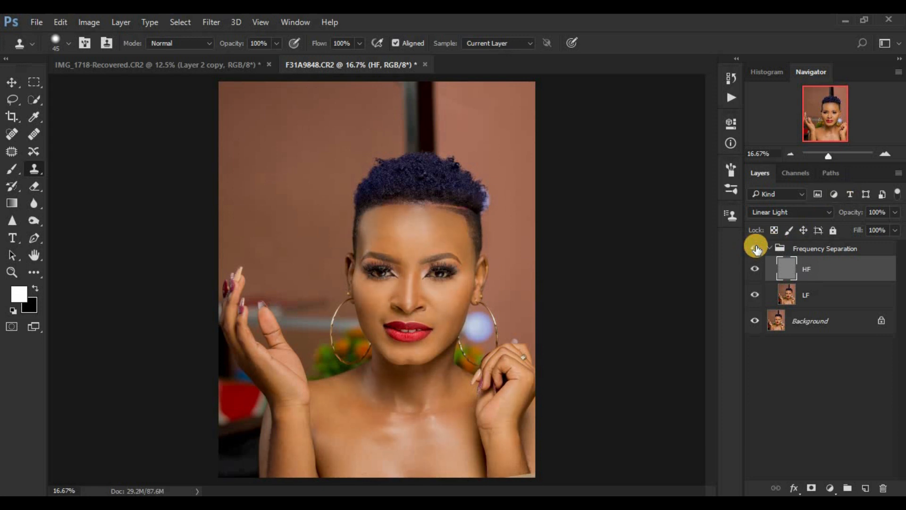
left_click(756, 248)
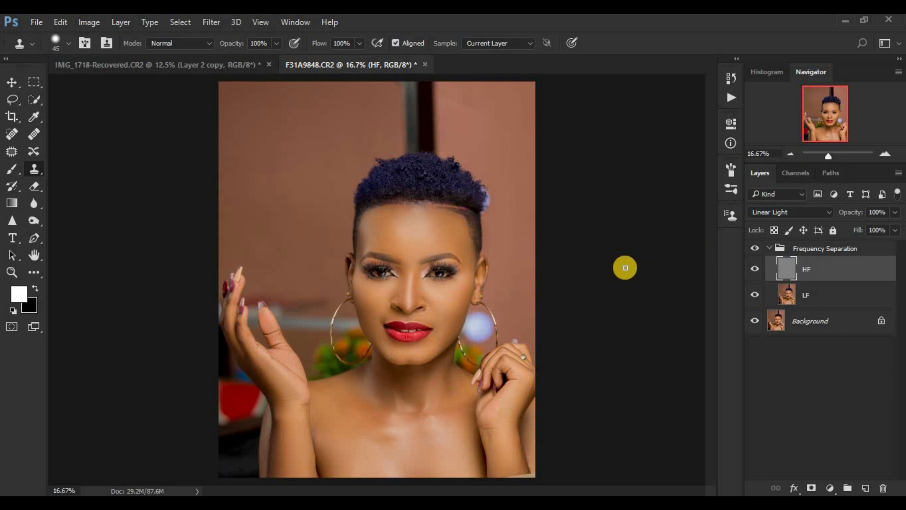
Collapse the Frequency Separation group and stamp all visible layers into a new layer above it.
key("ctrl+minus")
key("ctrl+plus")
left_click(773, 248)
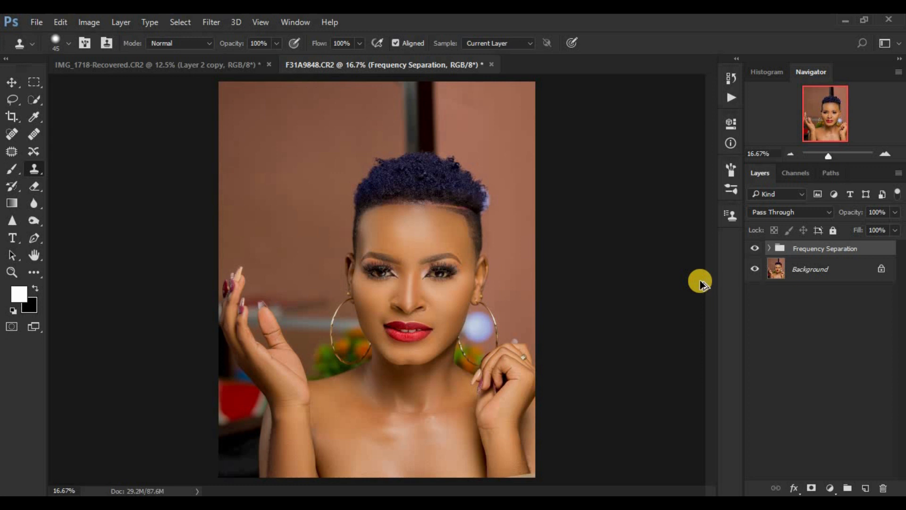
key("ctrl+shift+alt+e")
Start healing the bright specks on the lash line of the image-left eye with a size 7 Spot Healing Brush.
left_click(12, 134)
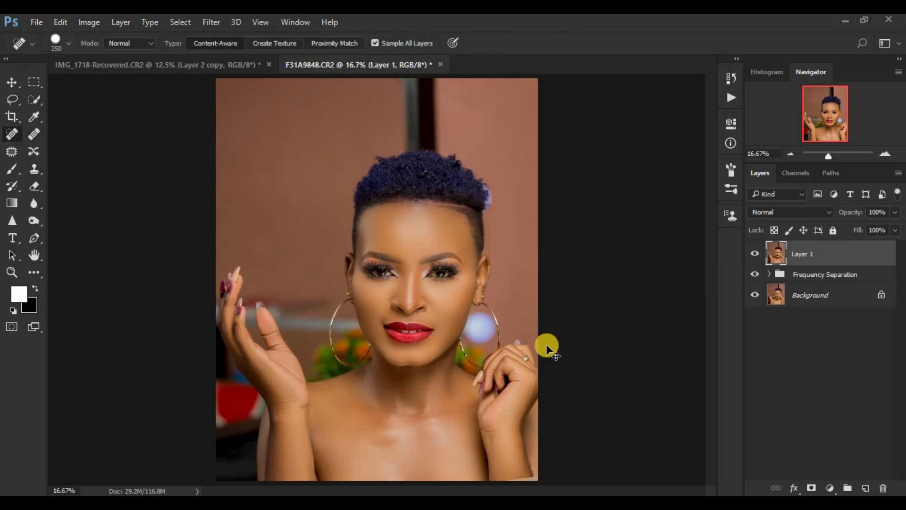
key("ctrl+plus")
key("ctrl+plus")
key("ctrl+plus")
key("ctrl+plus")
key("ctrl+plus")
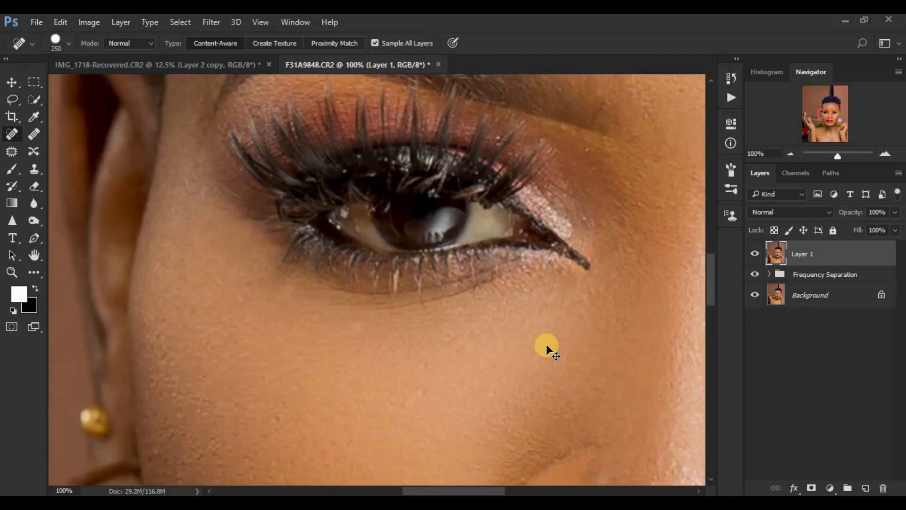
key("ctrl+plus")
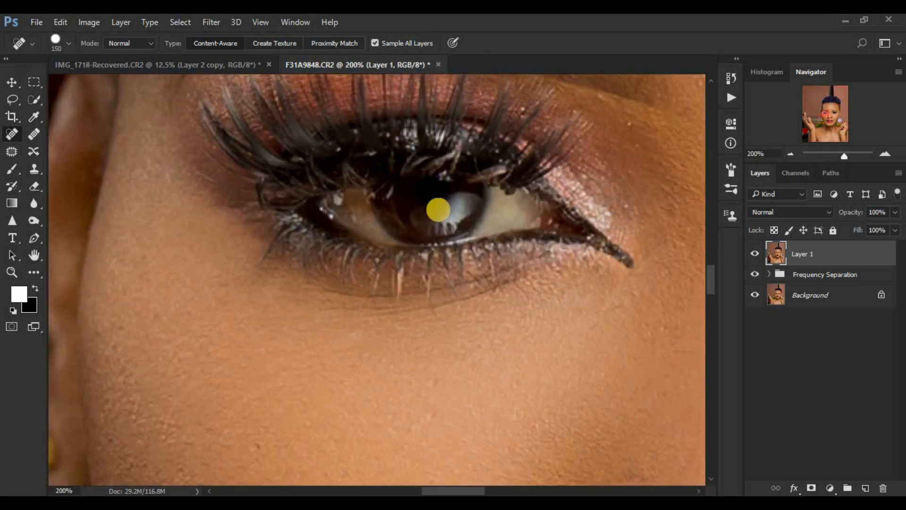
key("bracketleft")
key("bracketleft")
key("bracketleft")
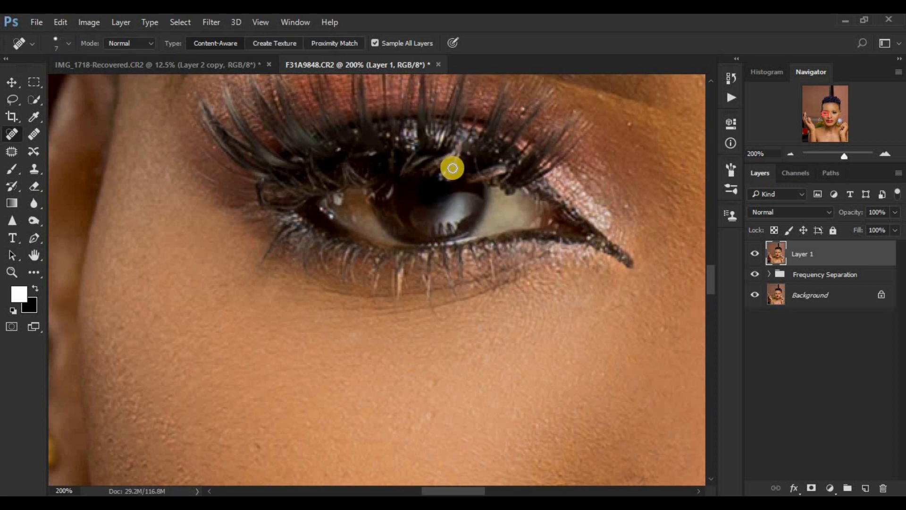
left_click(440, 175)
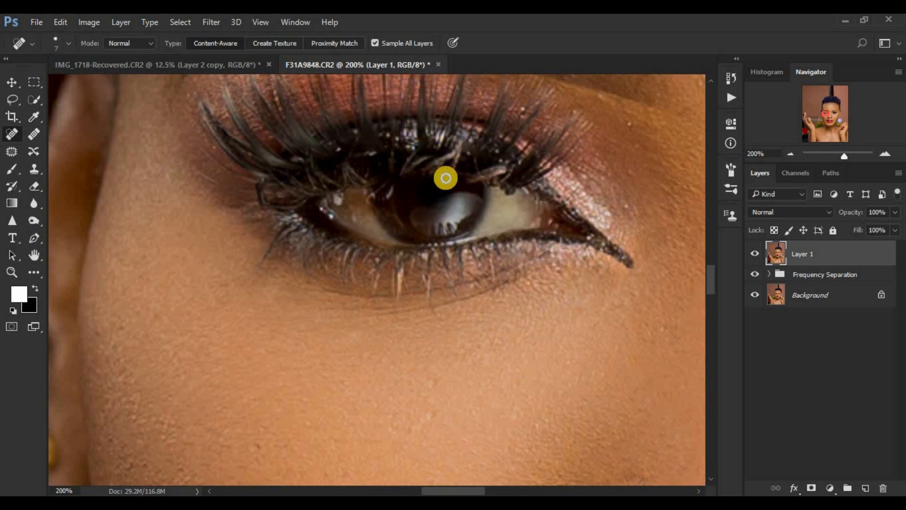
Heal the white specks along the middle and outer part of the image-left eye's upper eyelid.
left_click(413, 148)
left_click(405, 130)
left_click(395, 142)
left_click(405, 132)
left_click(399, 136)
left_click(381, 137)
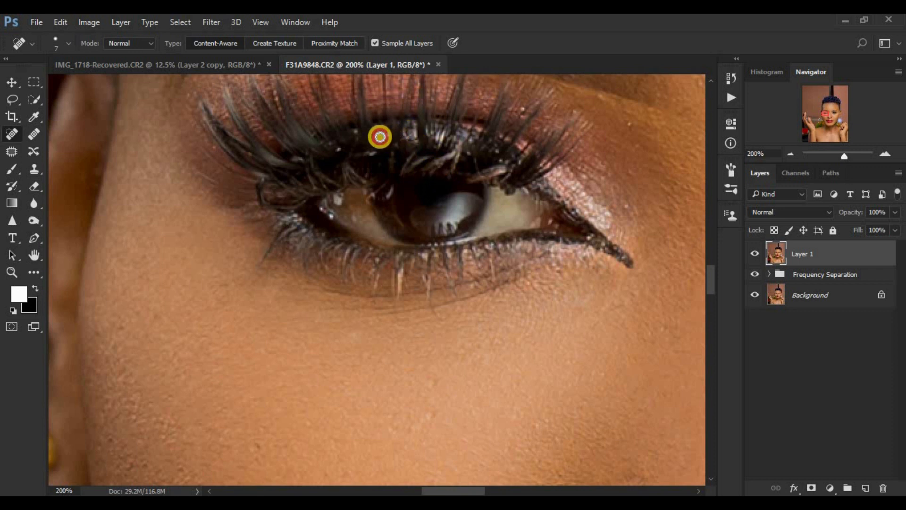
left_click(368, 145)
left_click(334, 141)
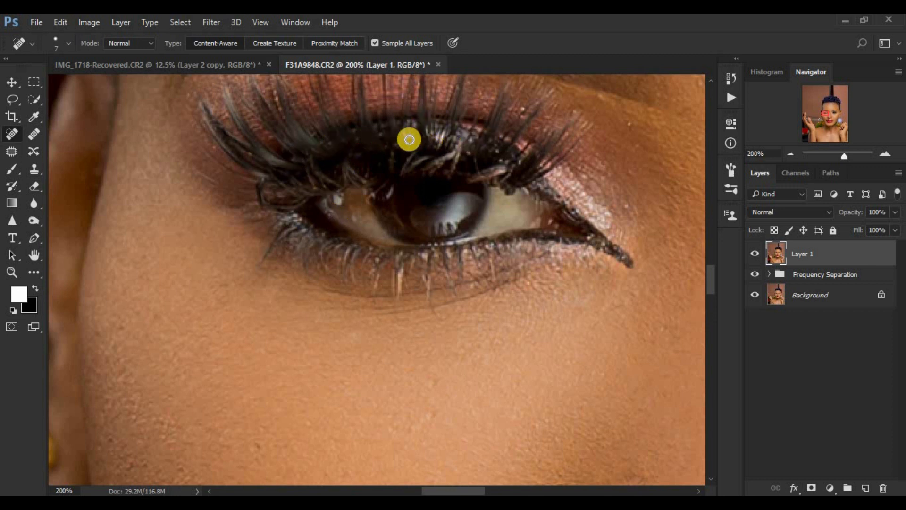
Heal the remaining glitter specks between the lashes and near the inner corner of the image-left eye.
left_click(407, 101)
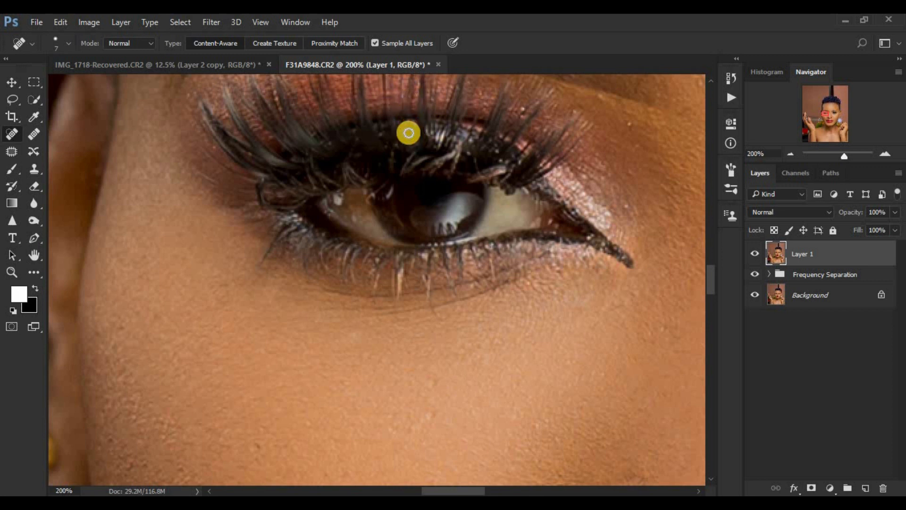
left_click(524, 112)
left_click(627, 125)
left_click(600, 149)
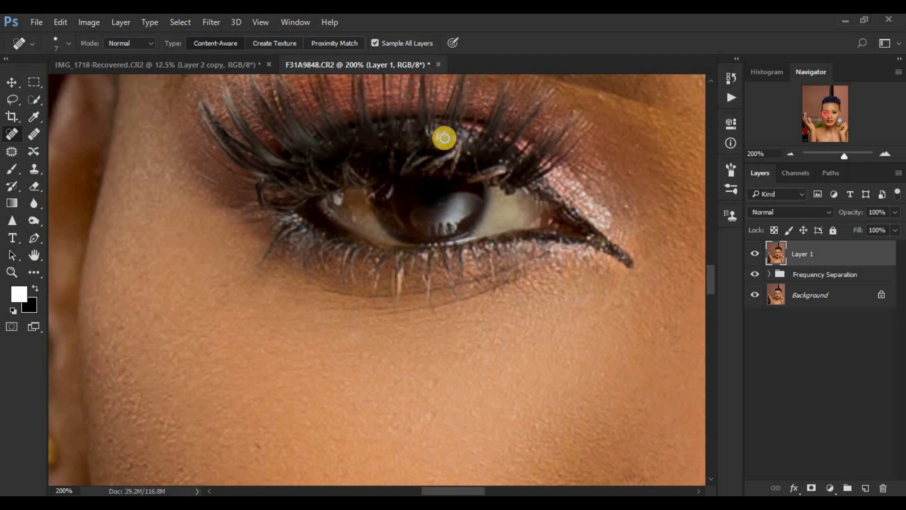
left_click(437, 133)
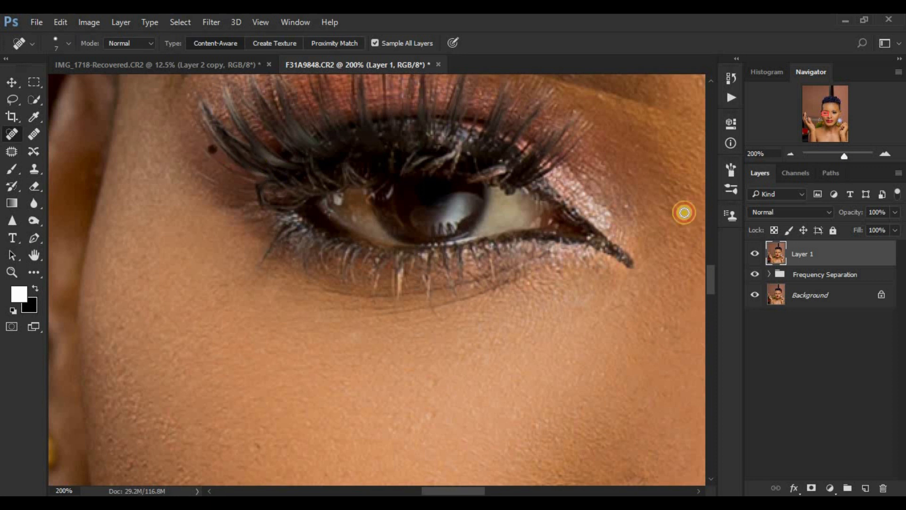
Compare the eye before and after the healing by toggling the visibility of Layer 1.
left_click(754, 257)
left_click(755, 257)
left_click(754, 257)
left_click(754, 257)
Heal the bright specks on the upper eyelid and lashes of the image-right eye.
key("ctrl+minus")
key("ctrl+minus")
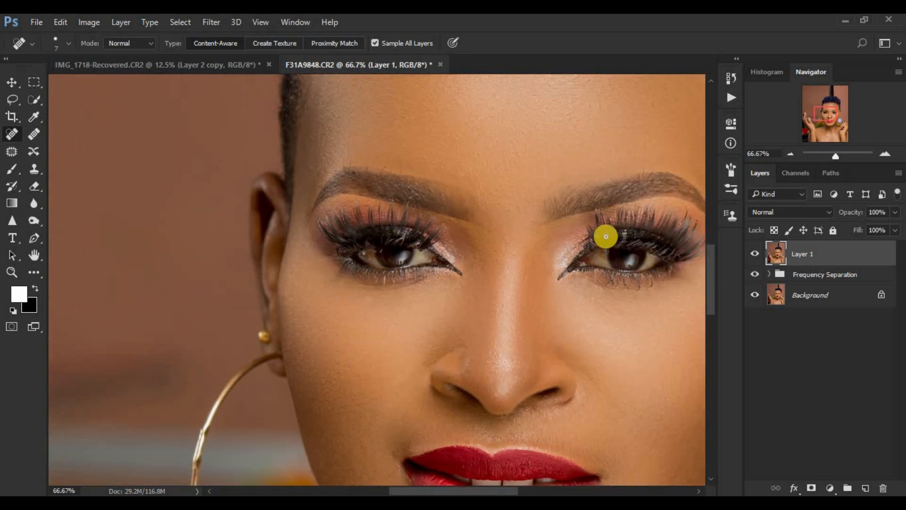
left_click(625, 234)
left_click(682, 224)
left_click(613, 220)
left_click(583, 239)
Heal a small flaw in the upper part of the hair with a size 15 Spot Healing Brush.
key("ctrl+minus")
key("ctrl+minus")
key("ctrl+minus")
key("ctrl+minus")
key("ctrl+plus")
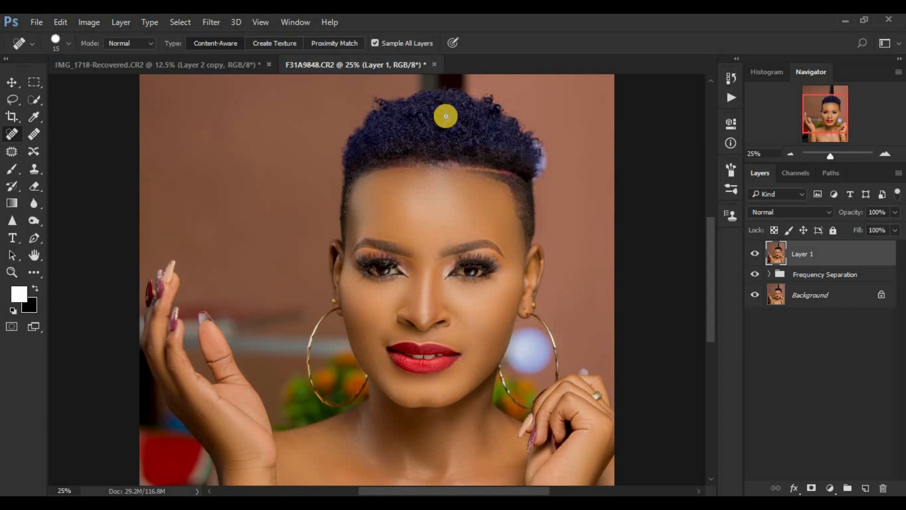
left_click(481, 120)
key("ctrl+minus")
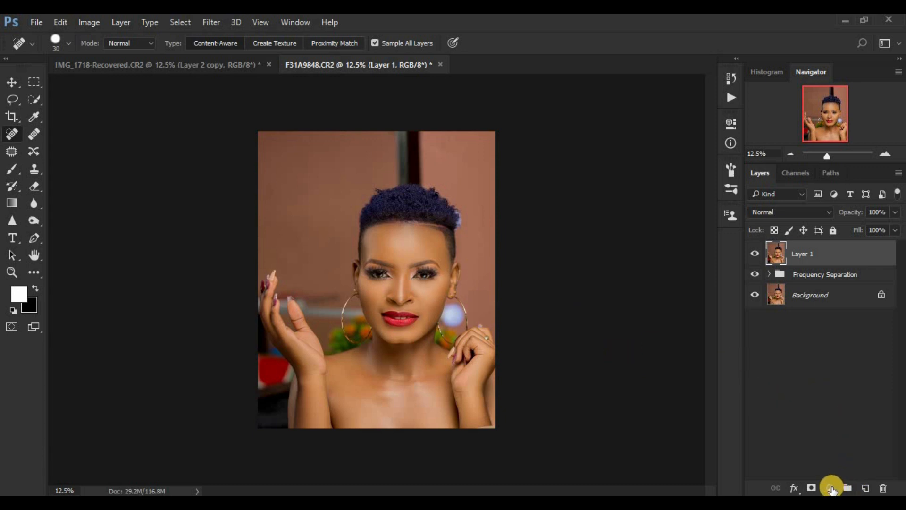
Add a Selective Color adjustment layer, setting Black to +5% and slightly lowering Yellow for the Blacks.
left_click(833, 488)
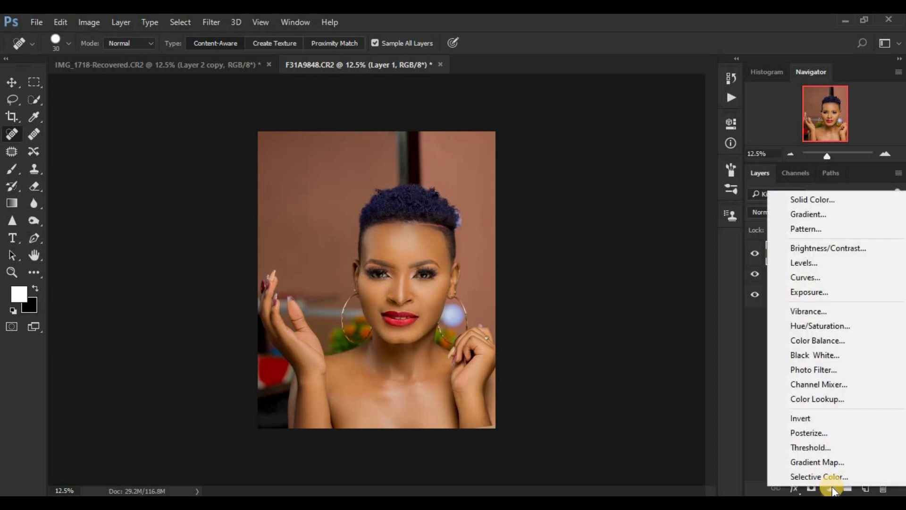
left_click(825, 476)
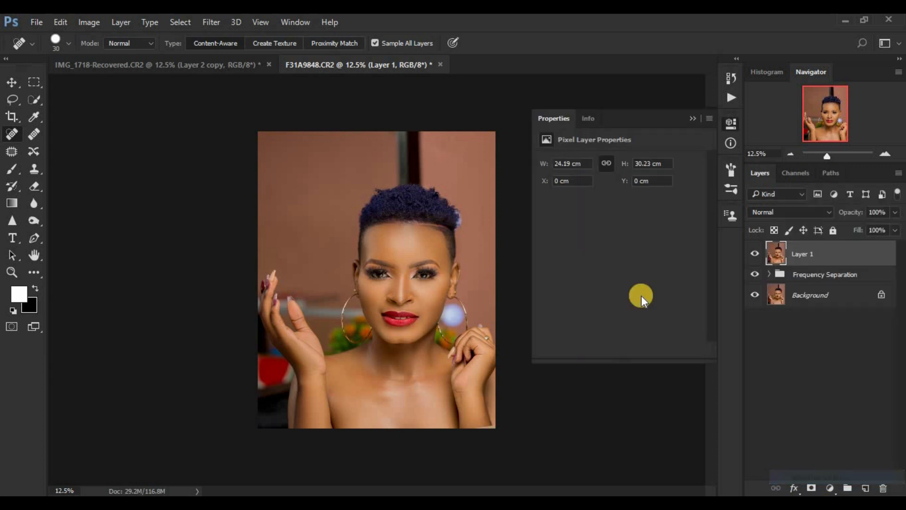
left_click(599, 175)
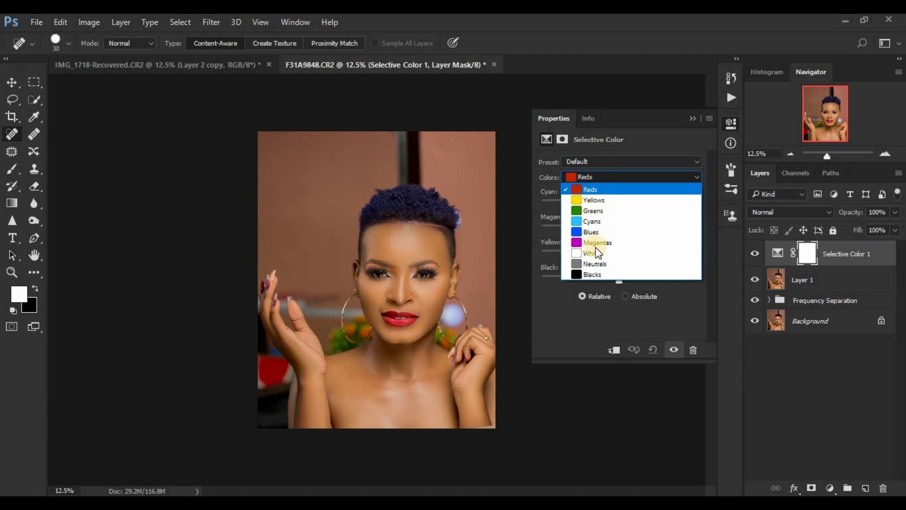
left_click(600, 274)
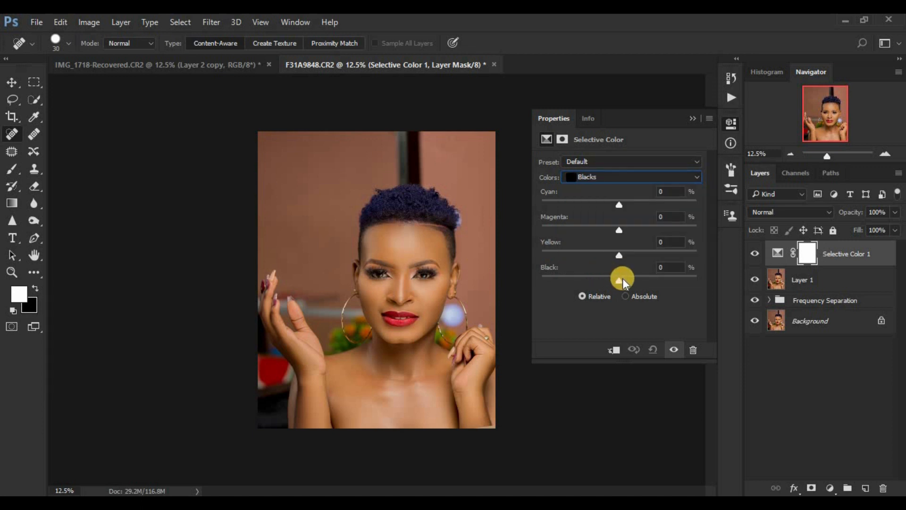
left_click(622, 280)
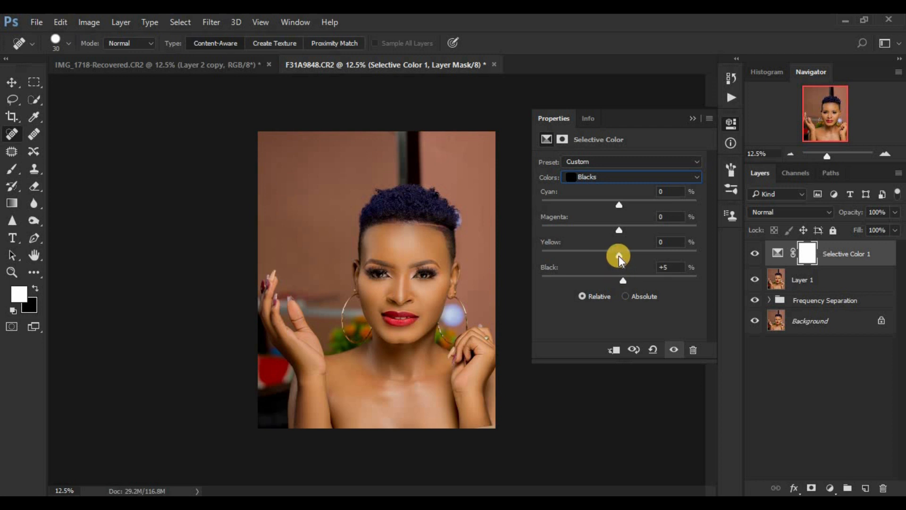
mouse_move(619, 256)
left_mouse_down()
mouse_move(605, 256)
mouse_move(615, 256)
left_mouse_up()
left_click(693, 120)
Add a Brightness/Contrast adjustment layer above the Selective Color layer.
left_click(828, 486)
left_click(803, 254)
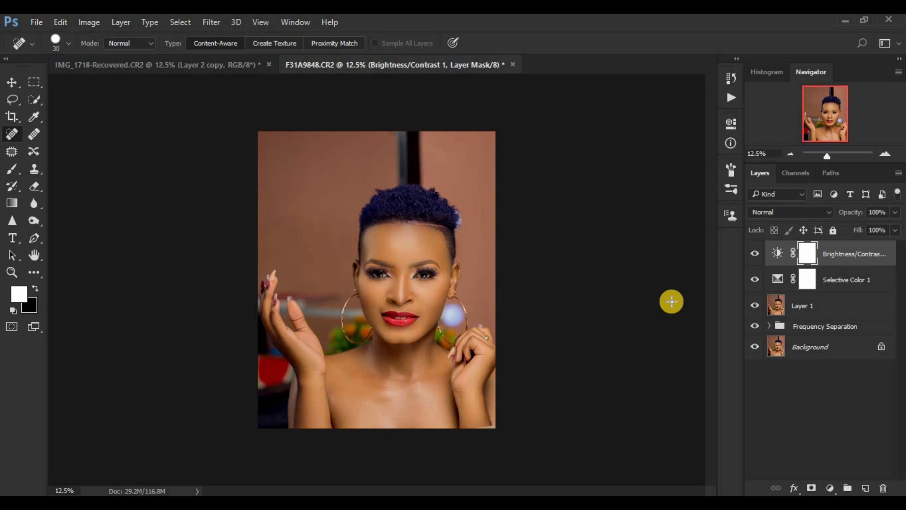
Stamp all visible layers into a new layer on top and duplicate that layer.
key("ctrl+alt+shift+e")
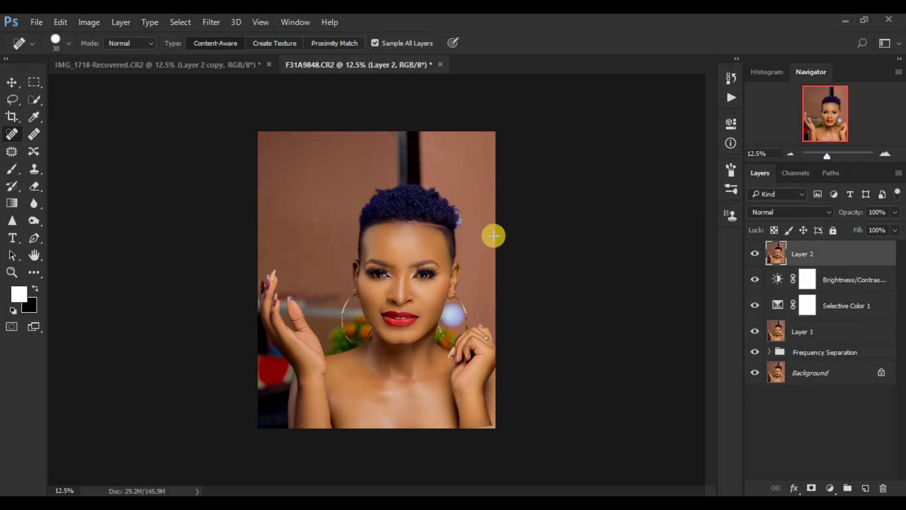
key("ctrl+j")
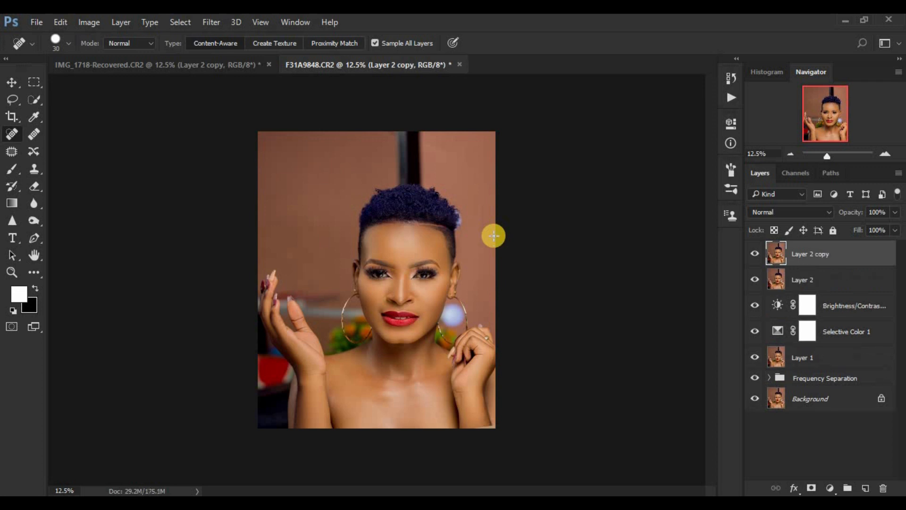
Open the Camera Raw Filter on the Layer 2 copy and activate the Adjustment Brush for work on the eyes.
left_click(211, 23)
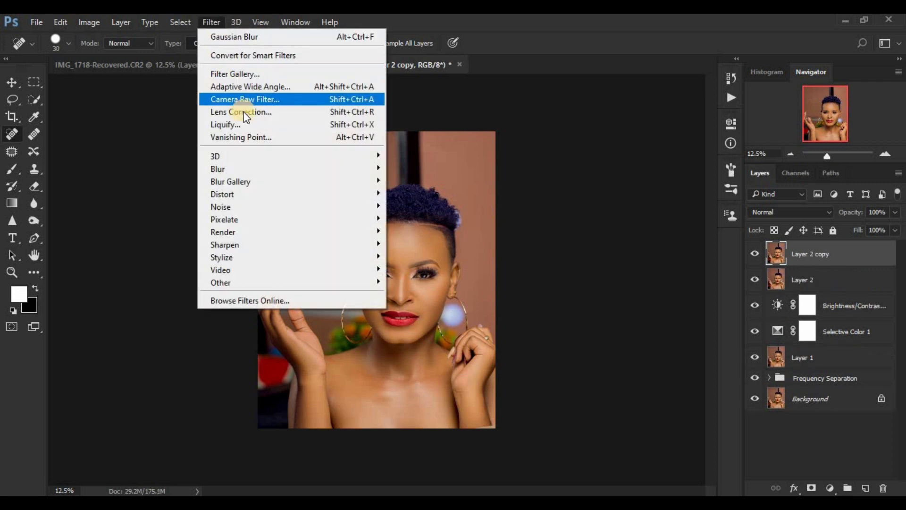
left_click(240, 99)
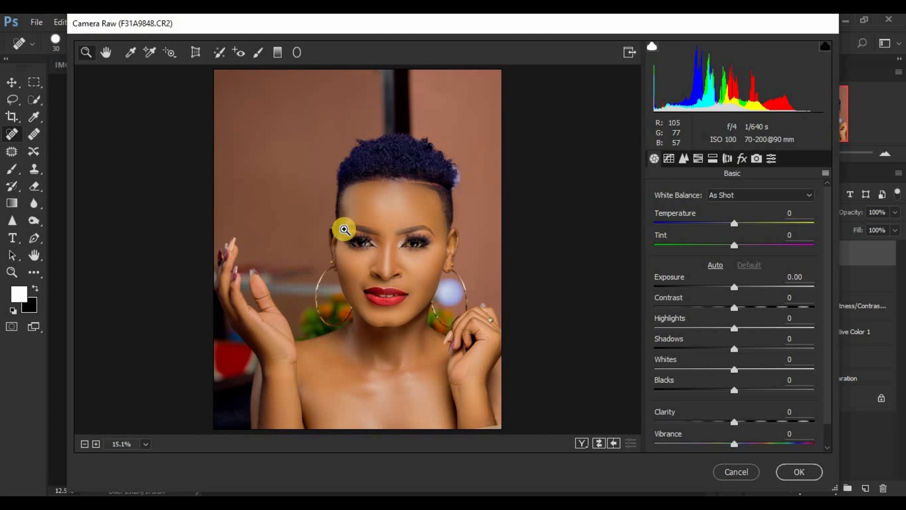
left_click_drag(345, 231, 433, 264)
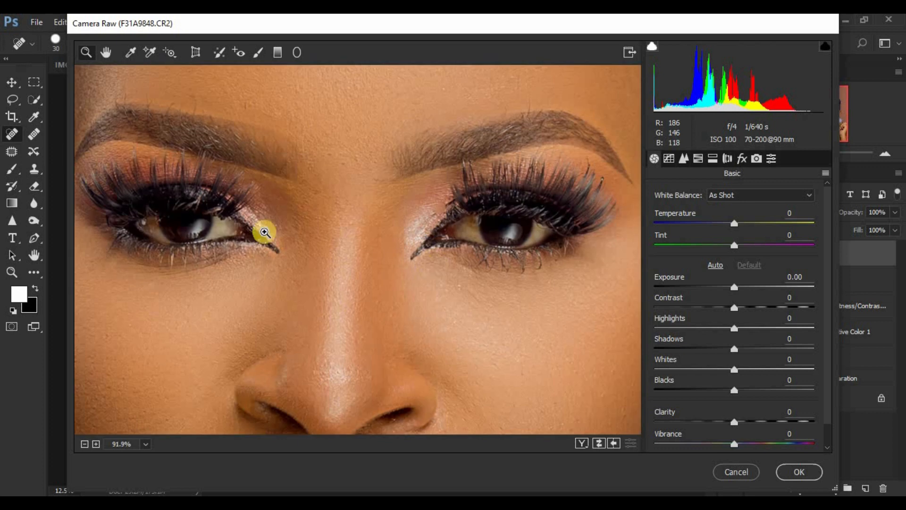
left_click_drag(92, 178, 584, 301)
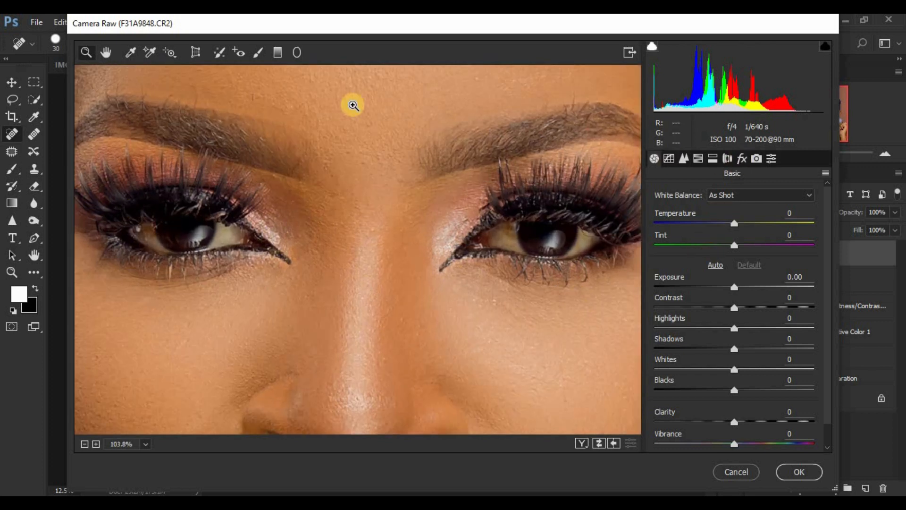
left_click(256, 54)
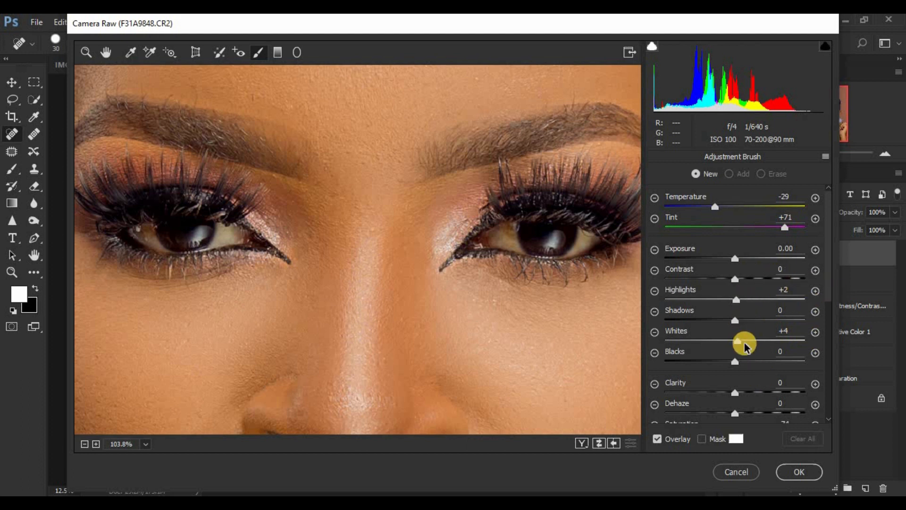
left_click_drag(831, 285, 830, 326)
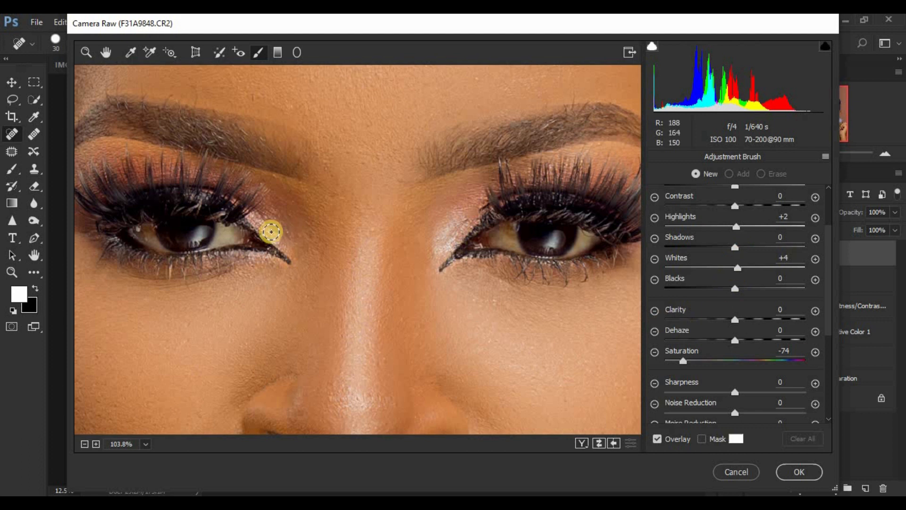
Paint over the whites of both eyes with the Adjustment Brush at Temperature -29, Tint +71, Highlights +2, Whites +4 and Saturation -74.
mouse_move(145, 223)
left_mouse_down()
mouse_move(159, 241)
mouse_move(136, 224)
mouse_move(165, 245)
mouse_move(142, 222)
mouse_move(146, 238)
mouse_move(130, 227)
mouse_move(200, 245)
mouse_move(166, 242)
mouse_move(192, 244)
mouse_move(200, 226)
mouse_move(170, 235)
left_mouse_up()
mouse_move(168, 235)
left_mouse_down()
mouse_move(216, 221)
mouse_move(211, 242)
mouse_move(218, 221)
mouse_move(233, 234)
mouse_move(209, 246)
mouse_move(232, 237)
mouse_move(221, 222)
mouse_move(257, 231)
left_mouse_up()
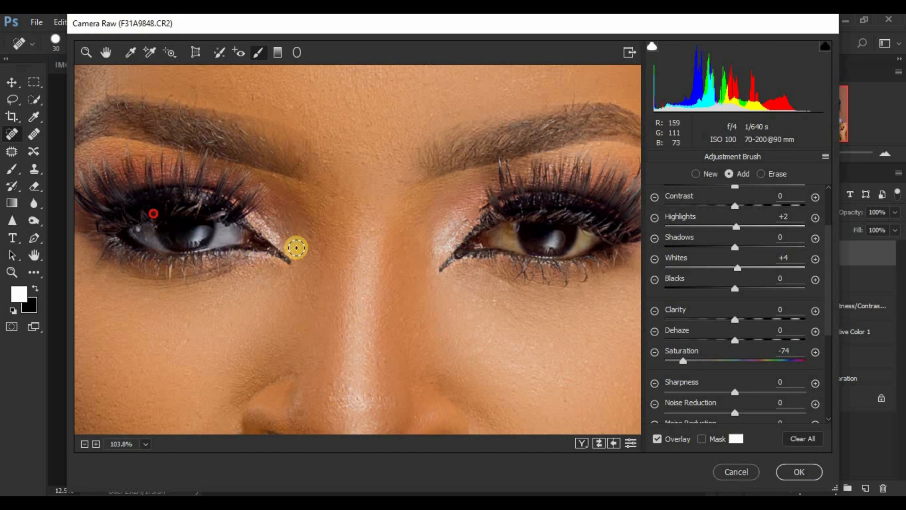
mouse_move(510, 223)
left_mouse_down()
mouse_move(516, 248)
mouse_move(499, 238)
mouse_move(507, 223)
mouse_move(515, 244)
mouse_move(512, 223)
mouse_move(518, 242)
mouse_move(539, 247)
mouse_move(557, 232)
mouse_move(552, 242)
mouse_move(583, 228)
mouse_move(575, 249)
mouse_move(587, 234)
mouse_move(562, 254)
mouse_move(579, 230)
mouse_move(585, 238)
mouse_move(560, 258)
mouse_move(560, 240)
mouse_move(526, 244)
mouse_move(506, 231)
left_mouse_up()
Whiten the visible teeth with a separate Adjustment Brush edit, using the same settings with Saturation -74.
key("ctrl+minus")
key("ctrl+minus")
key("ctrl+minus")
key("ctrl+minus")
key("ctrl+minus")
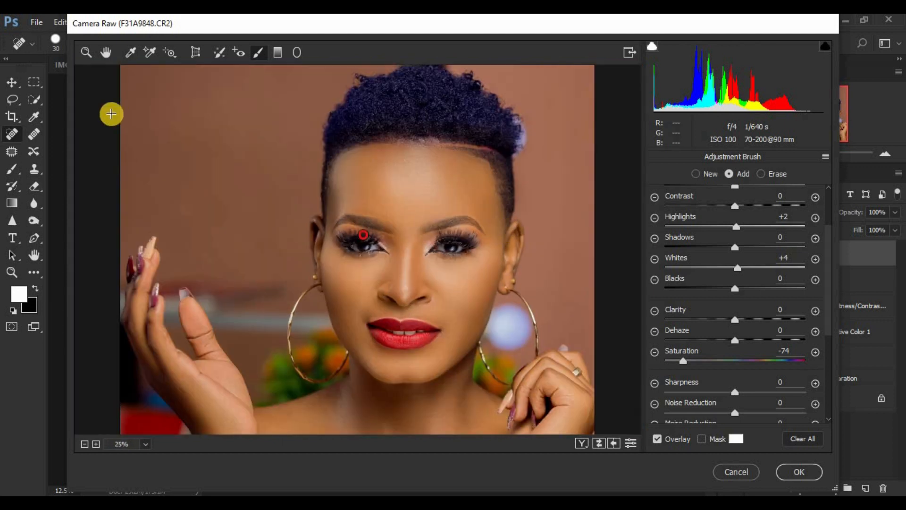
left_click(87, 52)
left_click_drag(376, 320, 443, 348)
left_click_drag(130, 160, 516, 294)
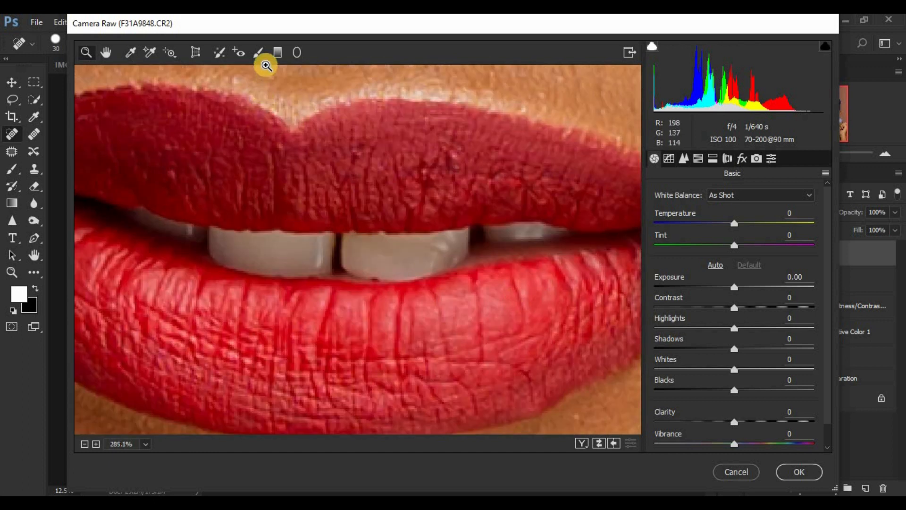
left_click(259, 52)
mouse_move(124, 214)
left_mouse_down()
mouse_move(199, 231)
mouse_move(179, 233)
mouse_move(130, 211)
left_mouse_up()
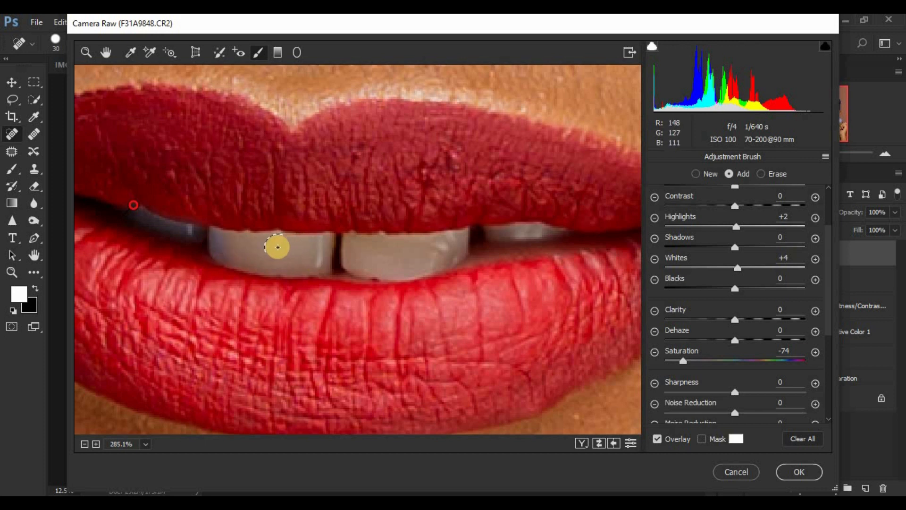
mouse_move(216, 239)
left_mouse_down()
mouse_move(313, 246)
mouse_move(316, 257)
mouse_move(228, 240)
mouse_move(269, 263)
mouse_move(309, 267)
mouse_move(330, 255)
mouse_move(259, 243)
left_mouse_up()
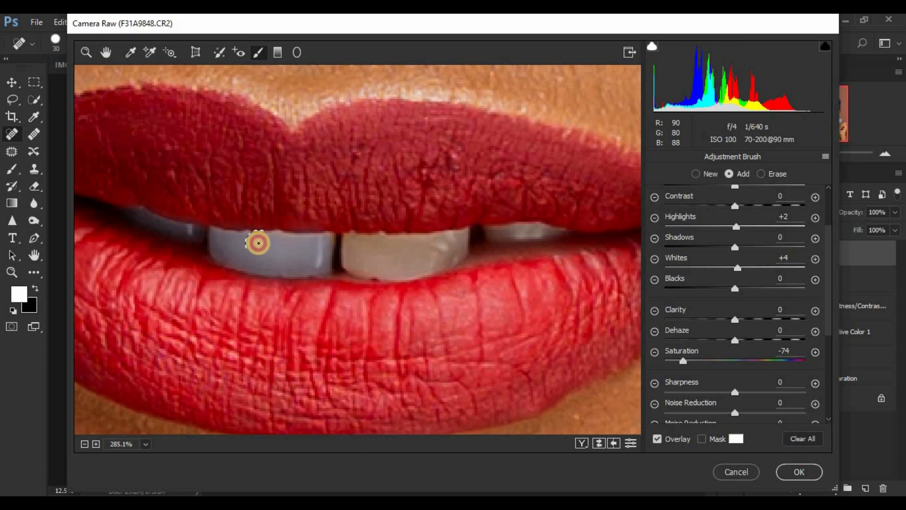
mouse_move(368, 255)
left_mouse_down()
mouse_move(434, 251)
mouse_move(453, 241)
mouse_move(433, 252)
mouse_move(365, 258)
mouse_move(412, 259)
mouse_move(457, 238)
mouse_move(360, 246)
mouse_move(433, 249)
mouse_move(558, 229)
mouse_move(487, 228)
left_mouse_up()
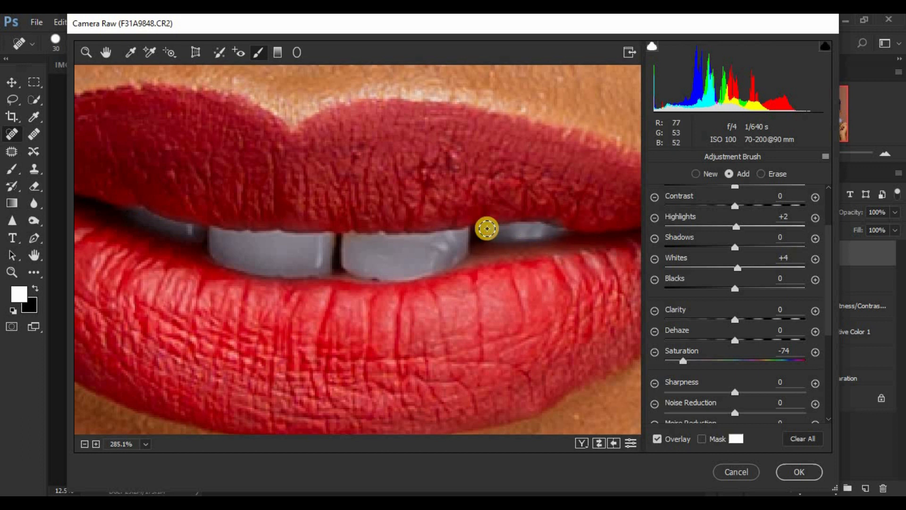
Apply the eye and teeth corrections from the Camera Raw Filter to the layer.
key("ctrl+minus")
key("ctrl+minus")
key("ctrl+minus")
key("ctrl+minus")
key("ctrl+minus")
key("ctrl+minus")
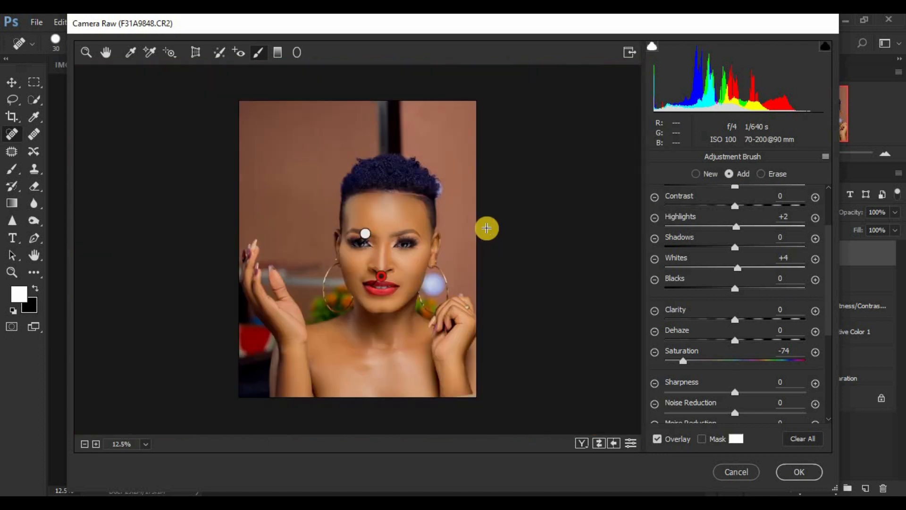
left_click(796, 472)
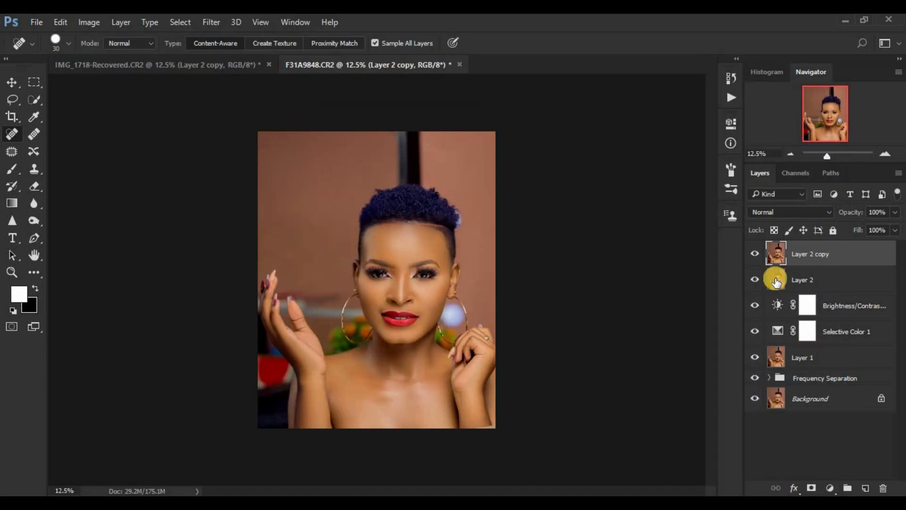
Compare the eyes and teeth before and after whitening by toggling the visibility of the Layer 2 copy.
left_click(755, 254)
left_click(755, 254)
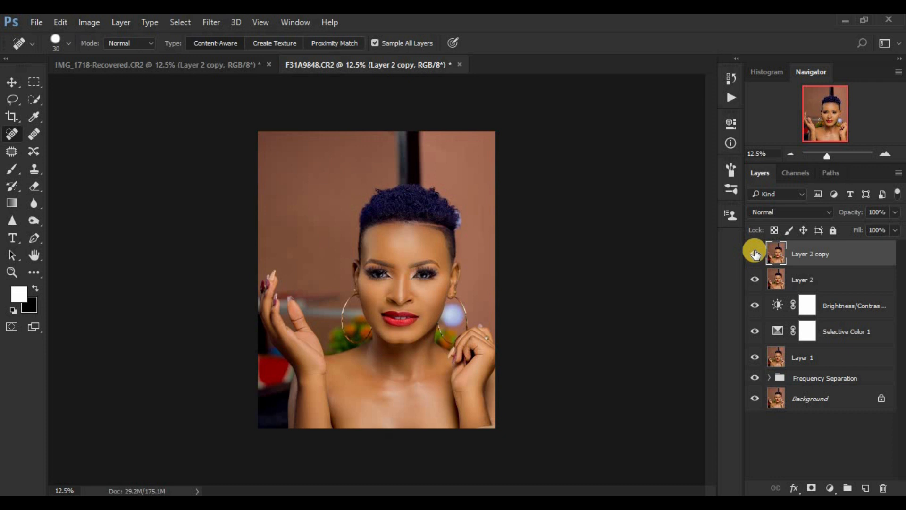
key("ctrl+plus")
key("ctrl+plus")
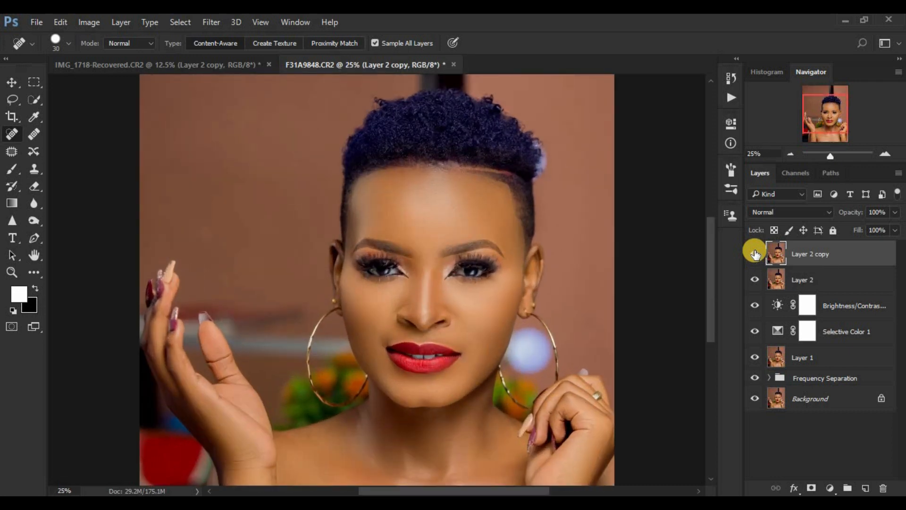
left_click(754, 254)
left_click(755, 254)
left_click(754, 254)
left_click(755, 254)
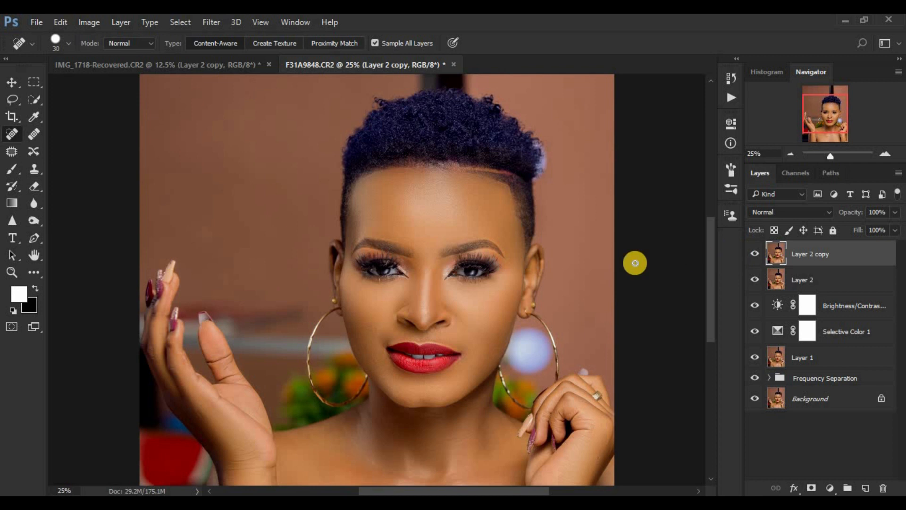
Compare the finished retouch with the original by repeatedly isolating the Background layer and restoring all layers.
key("ctrl+minus")
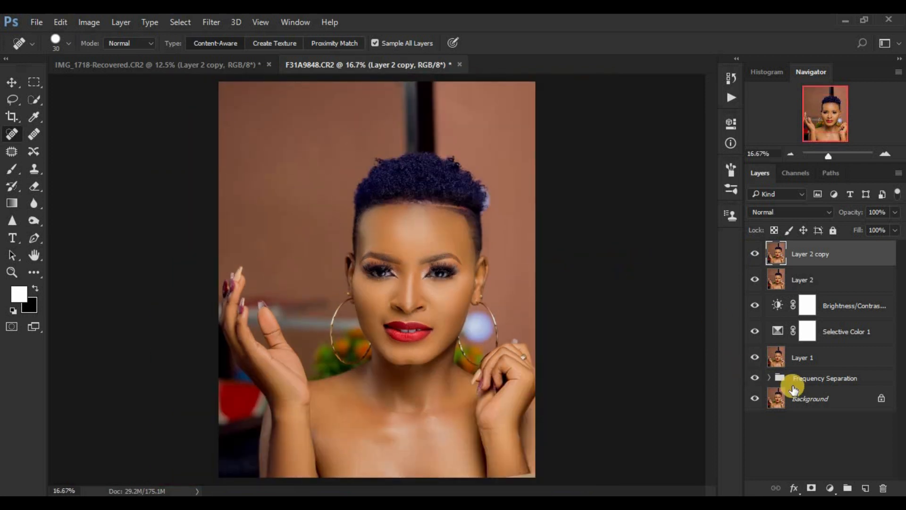
left_click(755, 400, "alt")
left_click(755, 399, "alt")
left_click(755, 400, "alt")
left_click(755, 400, "alt")
left_click(755, 400, "alt")
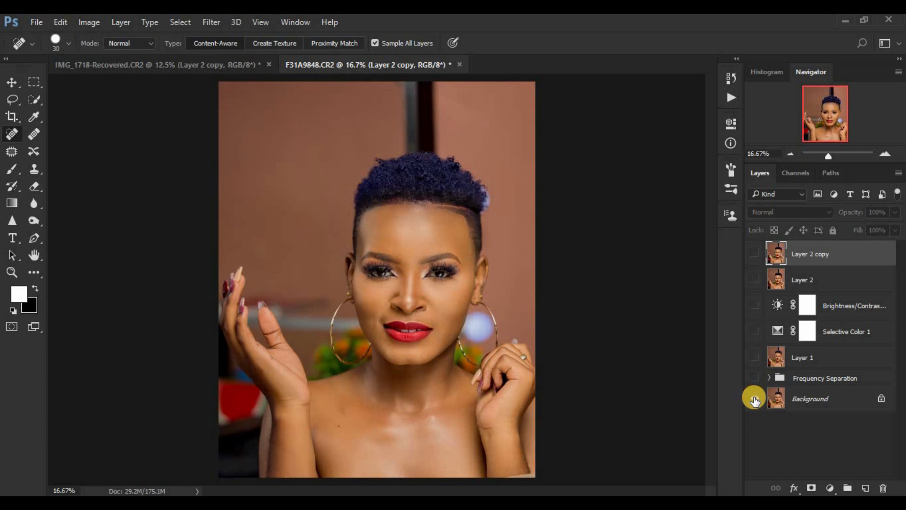
left_click(755, 400, "alt")
left_click(755, 400, "alt")
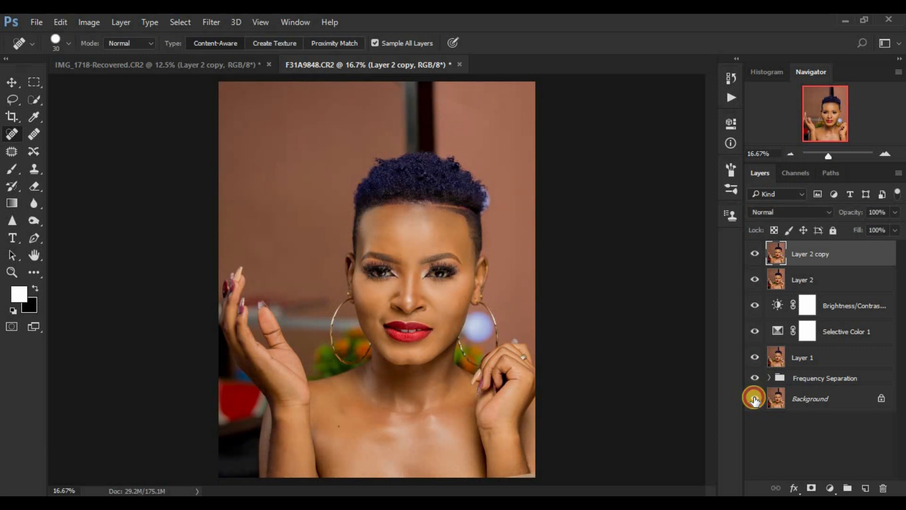